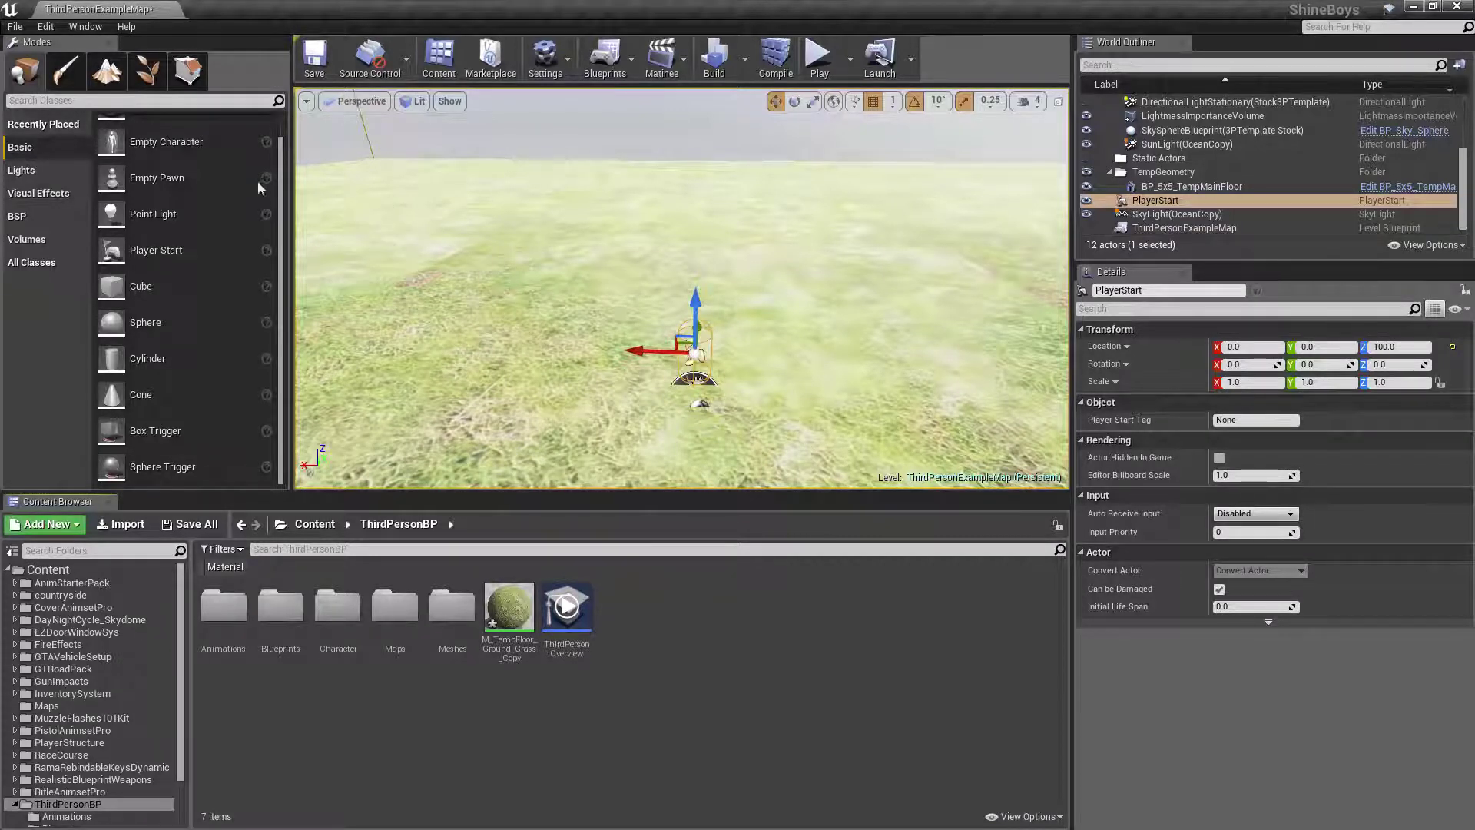
# Browse the File and Window menus, then open, dock, move and close the Statistics panel.
pyautogui.click(16, 26)
pyautogui.click(89, 27)
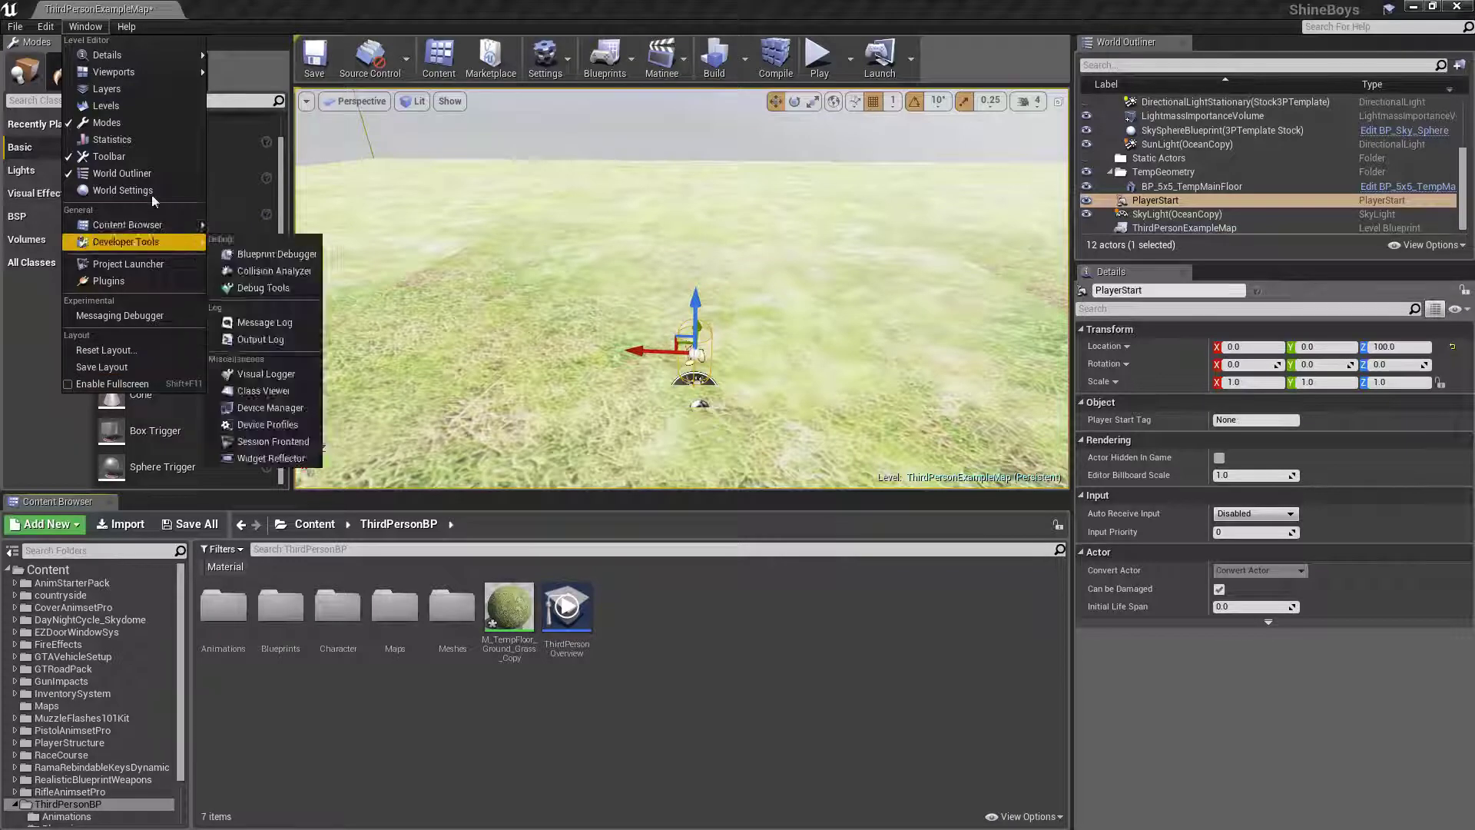
pyautogui.moveTo(133, 56)
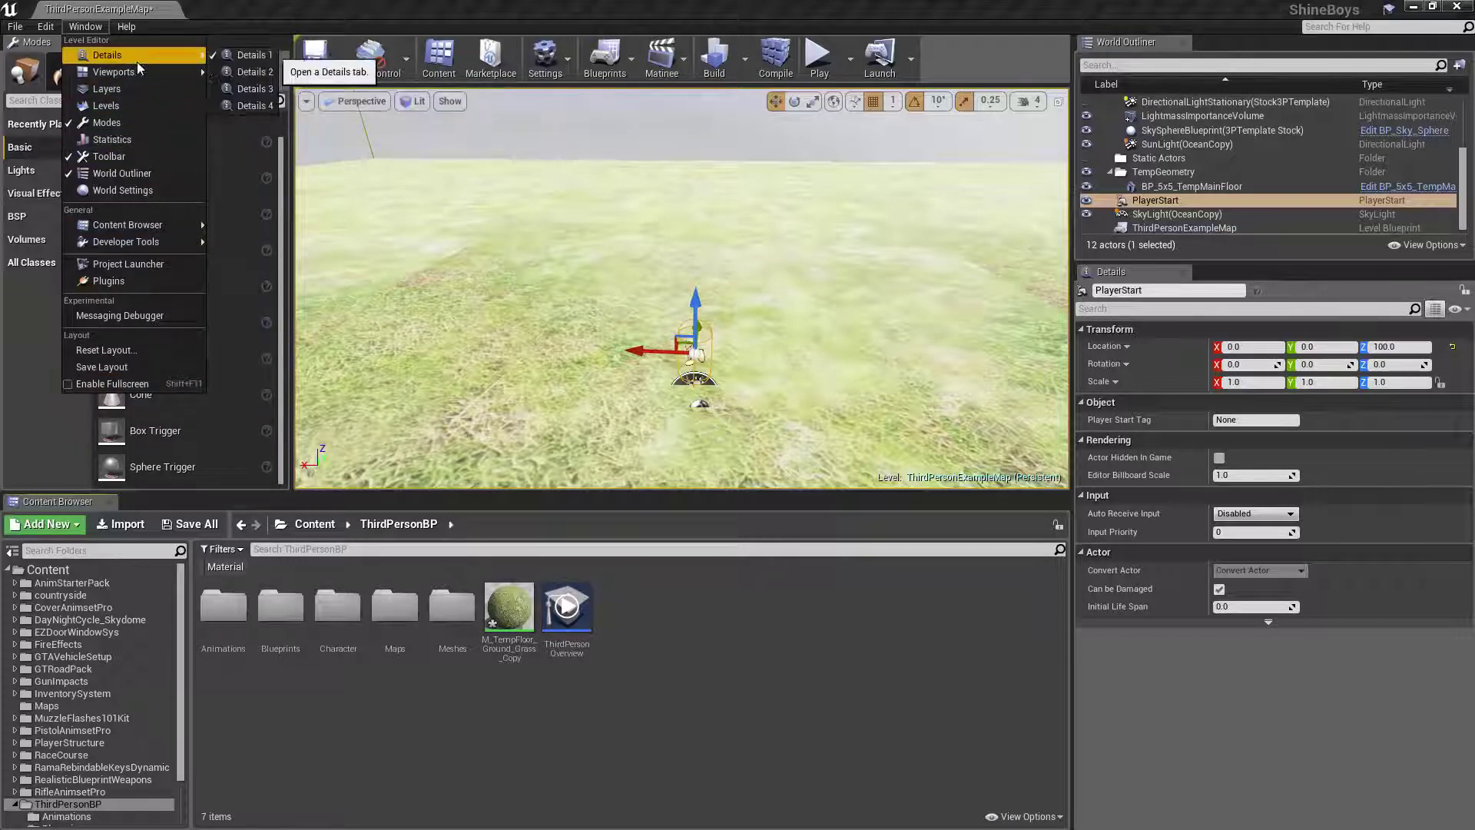
pyautogui.click(116, 140)
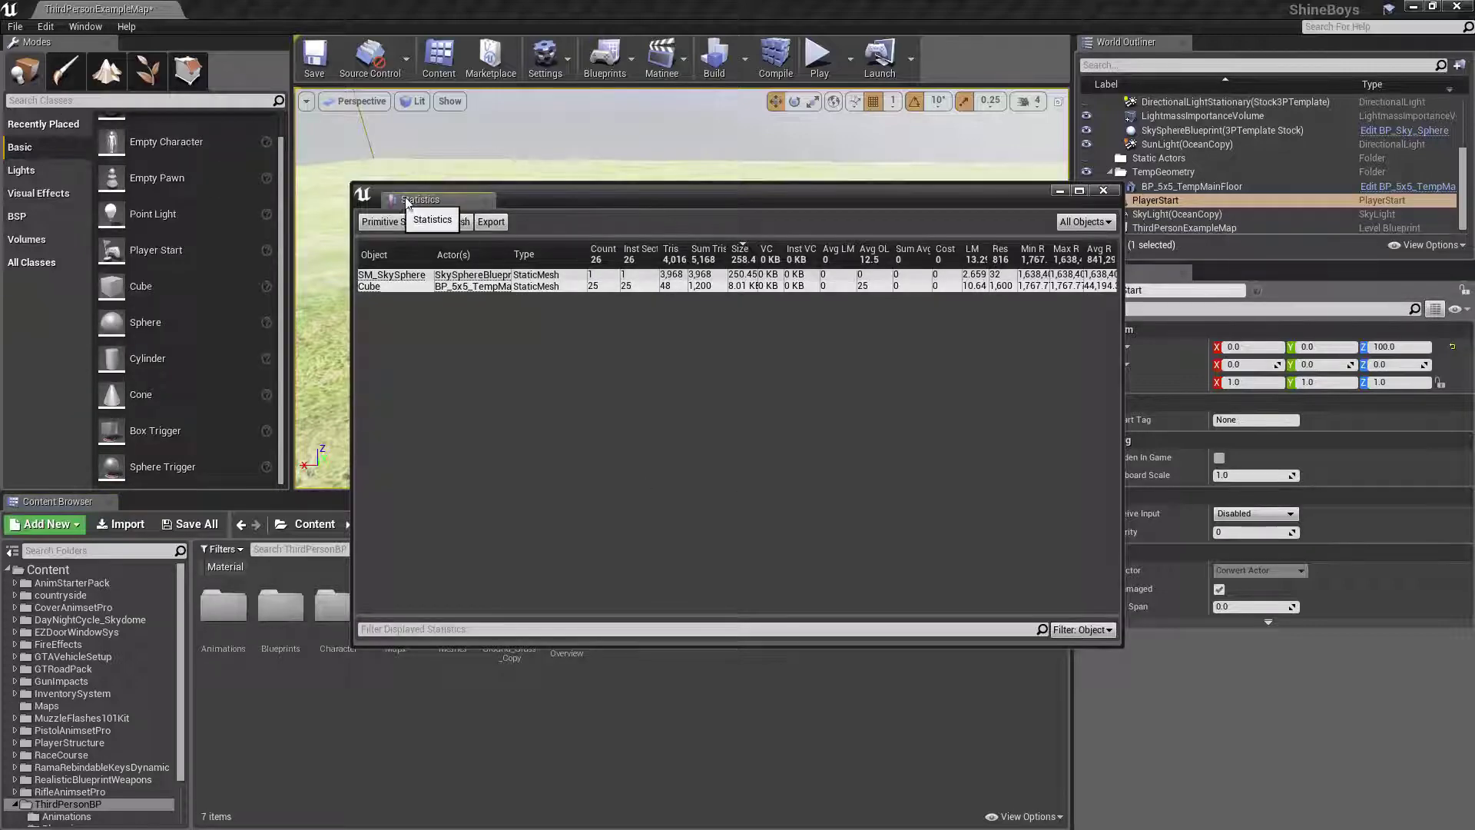
pyautogui.moveTo(418, 202)
pyautogui.mouseDown()
pyautogui.moveTo(162, 503)
pyautogui.moveTo(131, 403)
pyautogui.mouseUp()
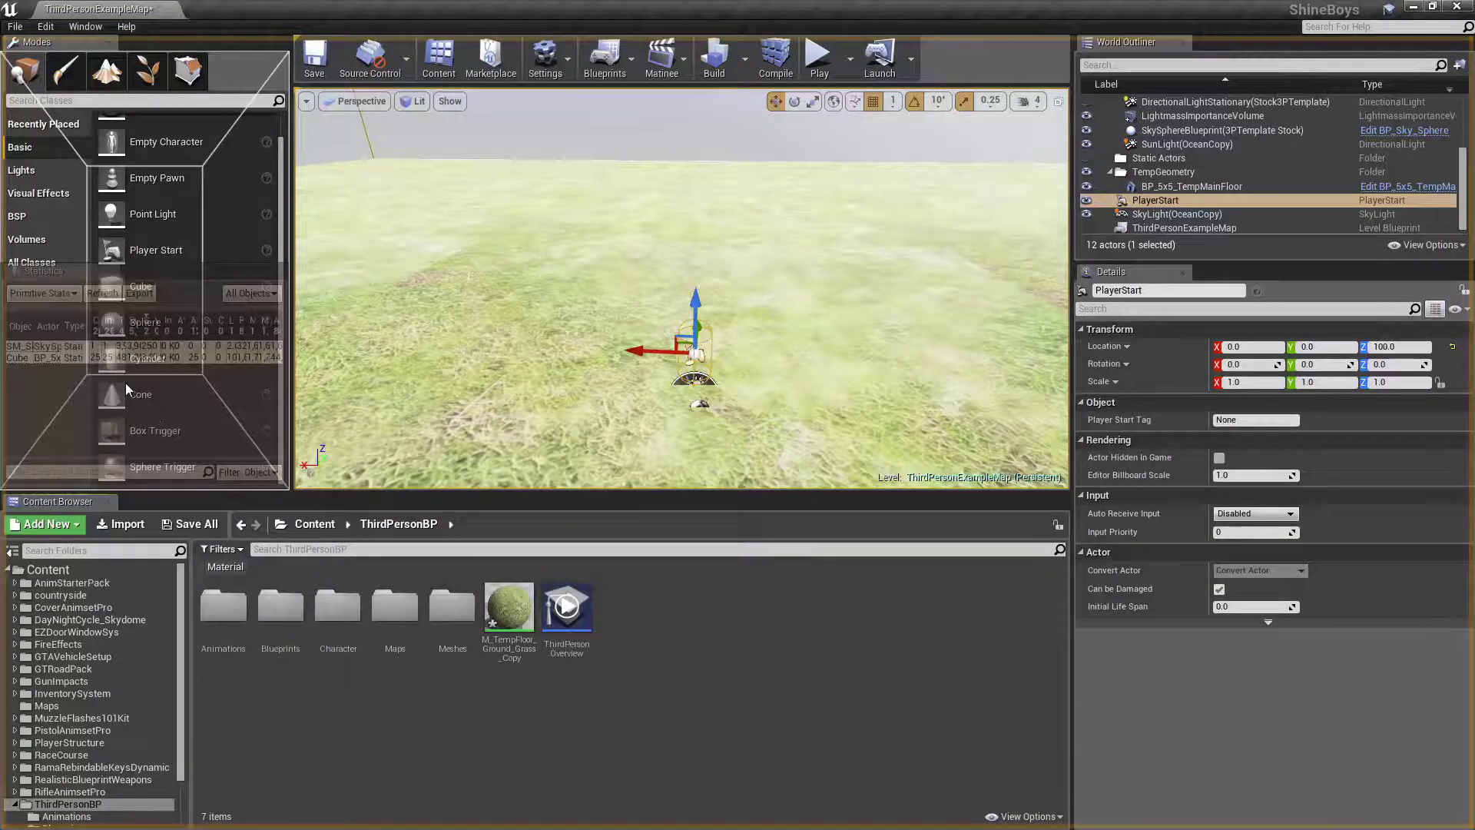
pyautogui.moveTo(125, 383); pyautogui.dragTo(364, 178)
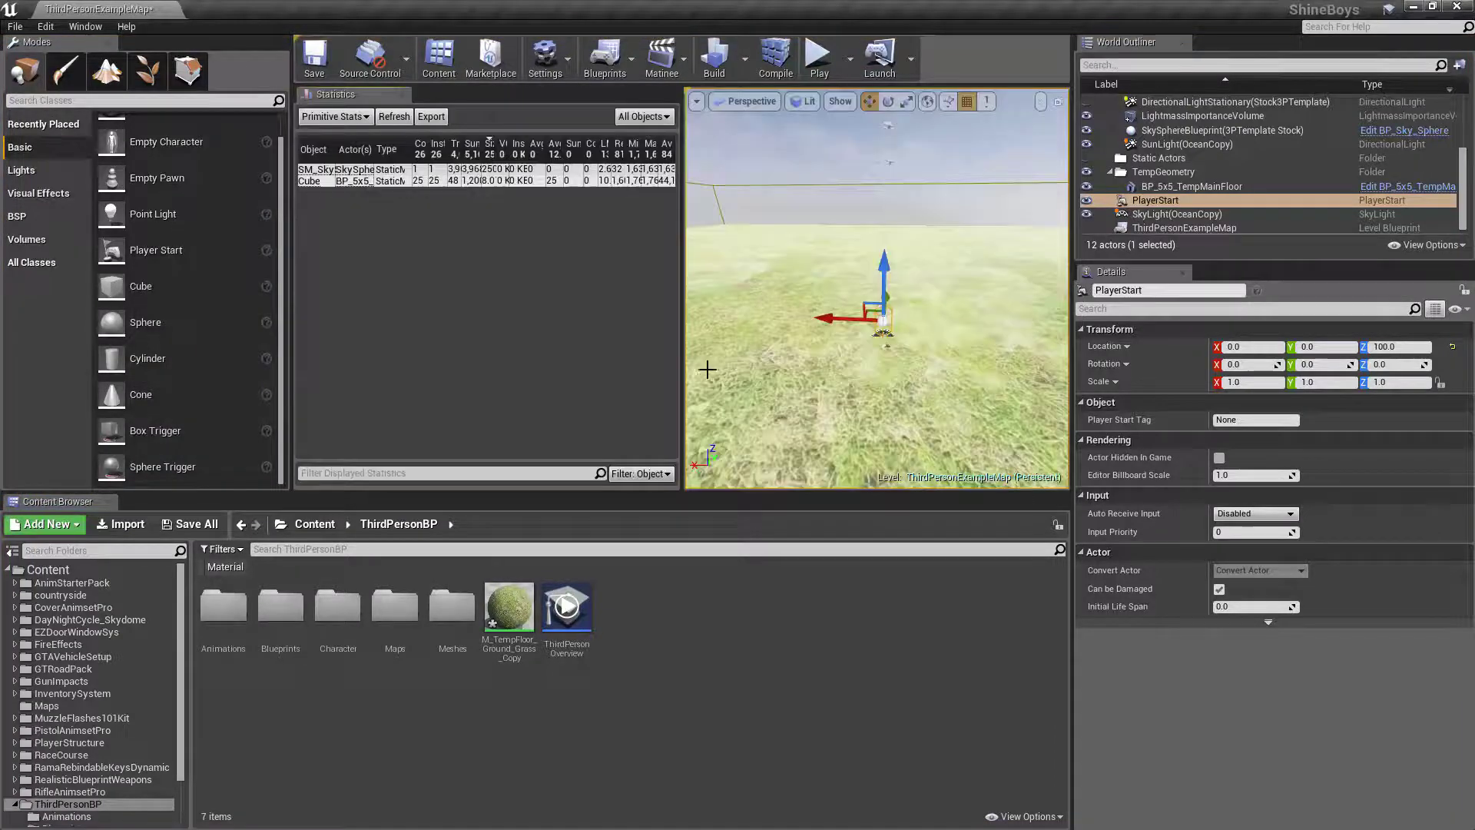
pyautogui.rightClick(387, 95)
pyautogui.click(384, 141)
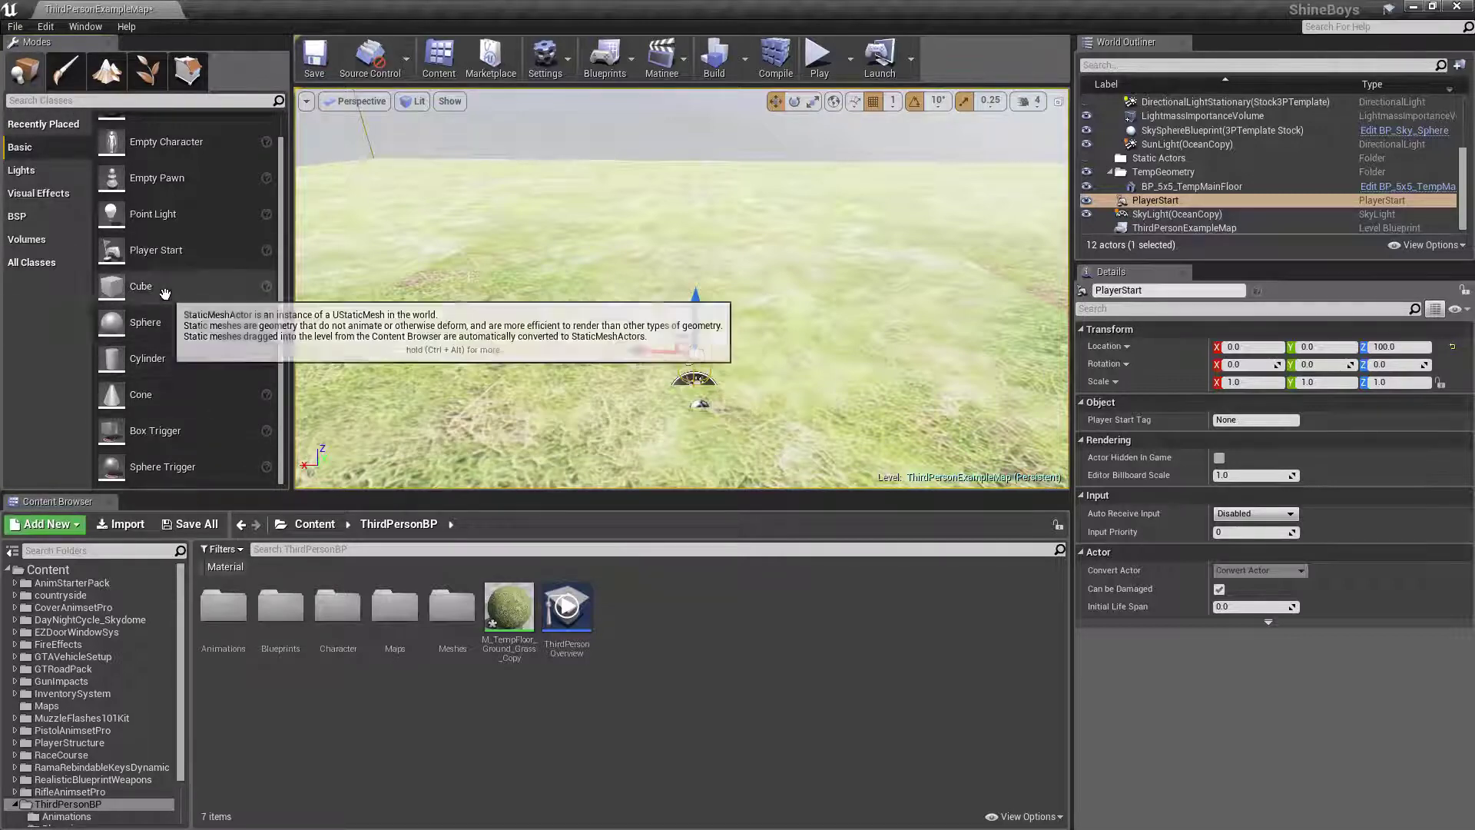
# Try placing a sphere and browse the Visual Effects, Lights and All Classes categories.
pyautogui.moveTo(196, 333); pyautogui.dragTo(180, 221)
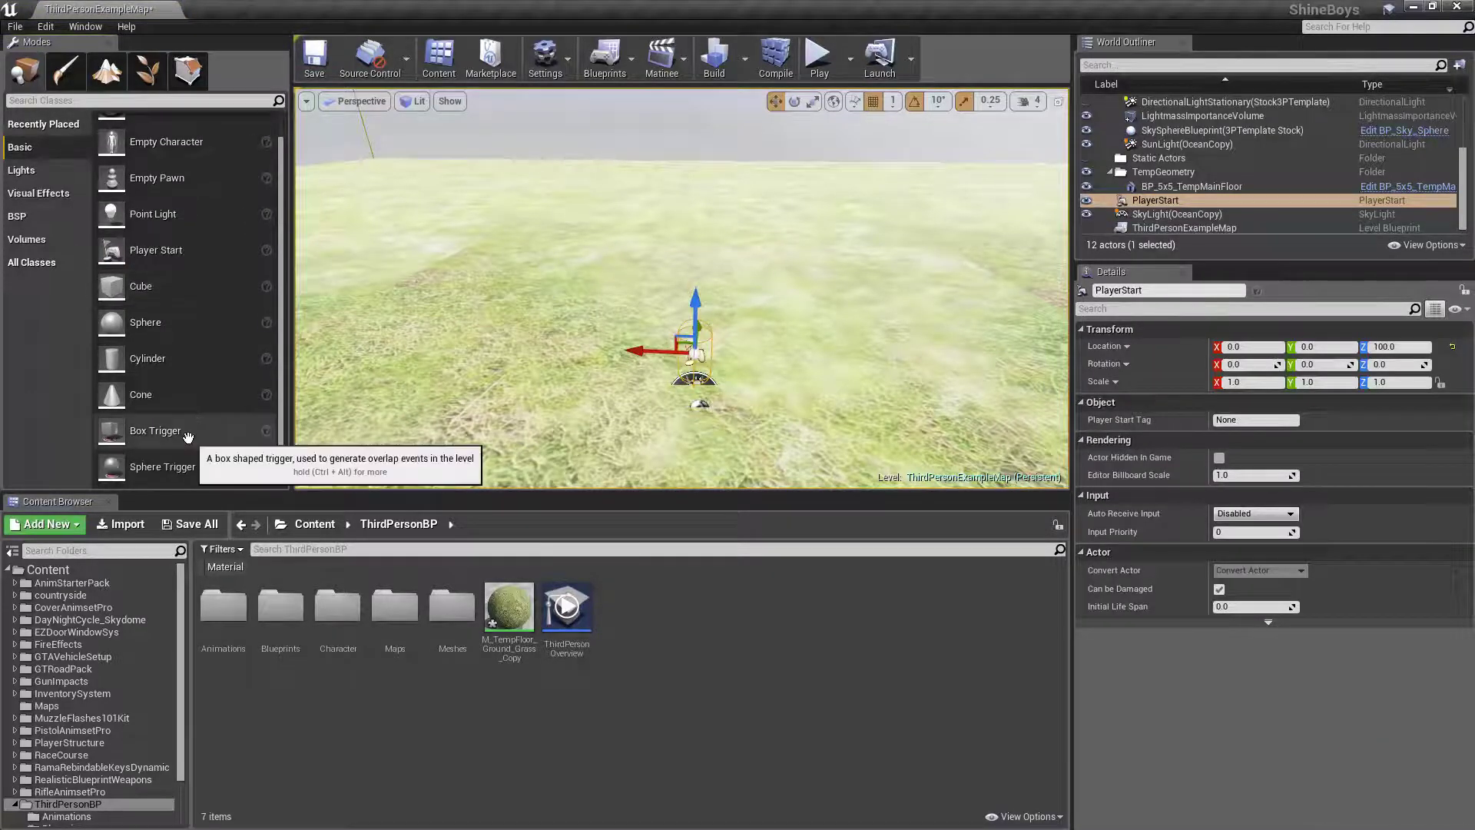
pyautogui.click(64, 190)
pyautogui.click(34, 169)
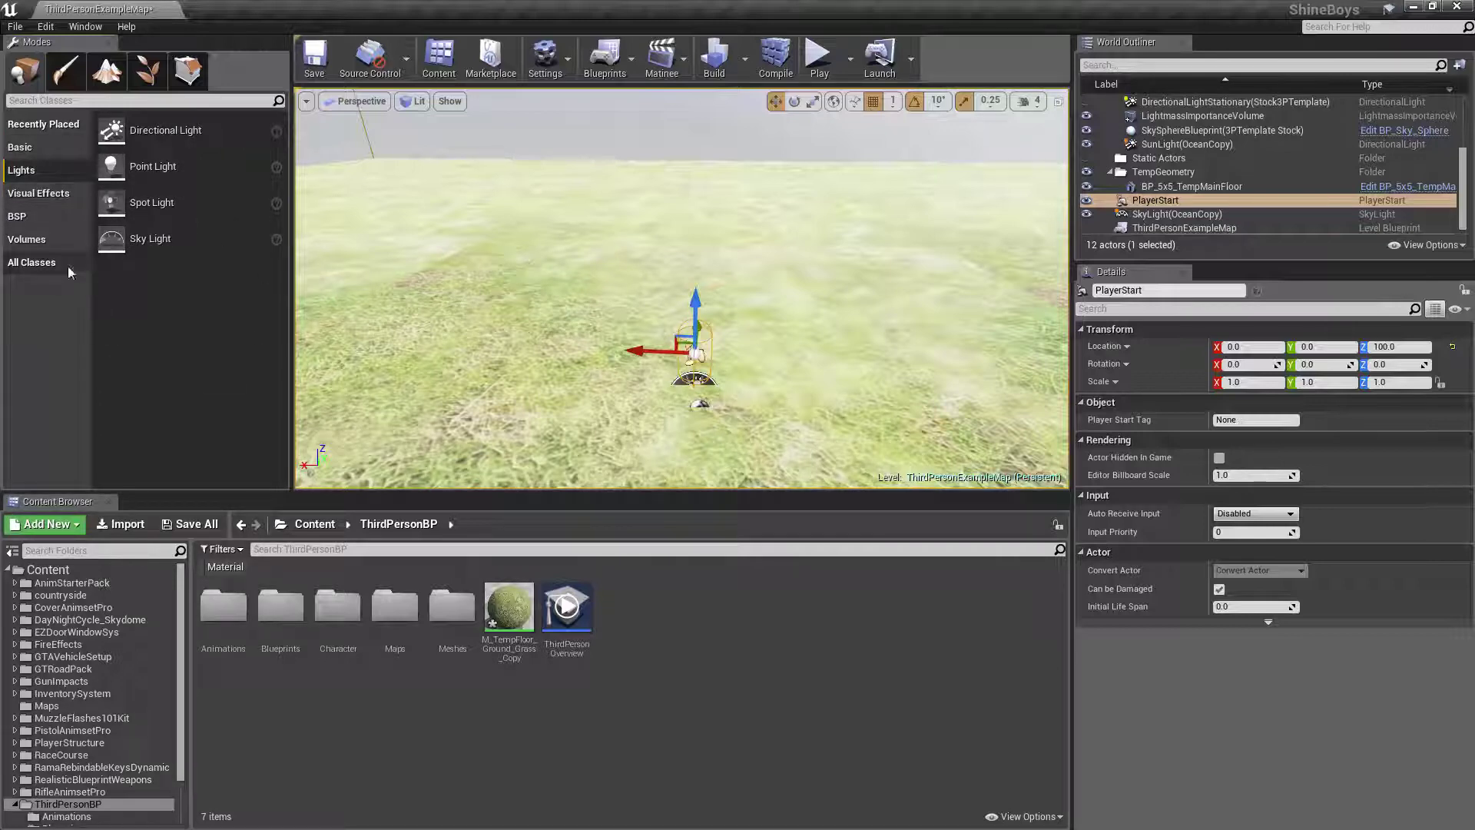
pyautogui.click(30, 262)
pyautogui.scroll(-3, 184, 289)
pyautogui.scroll(-5, 188, 196)
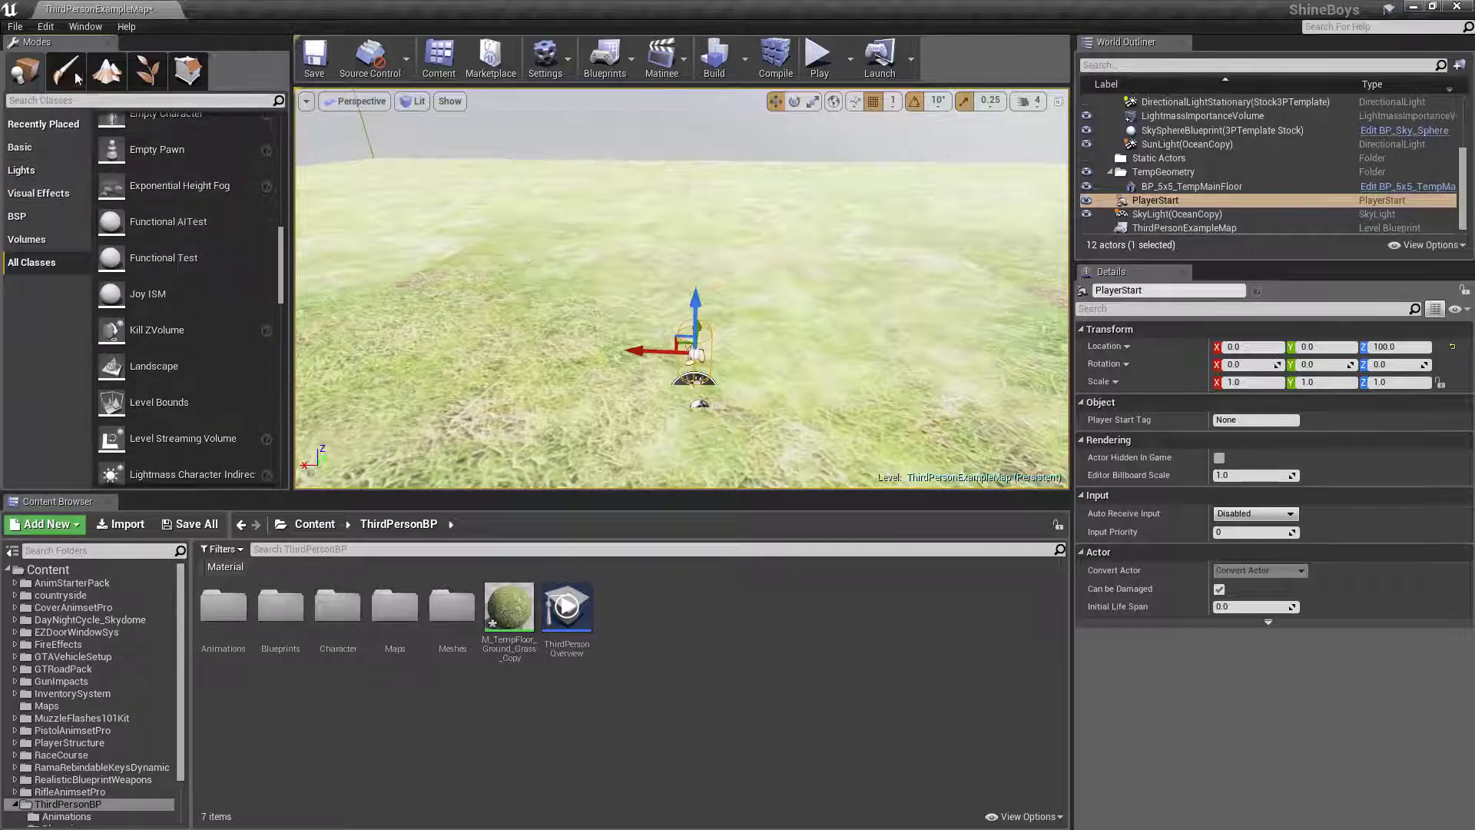
# Cycle through the Paint, Landscape, Foliage and Geometry modes, then return to Place mode.
pyautogui.click(146, 72)
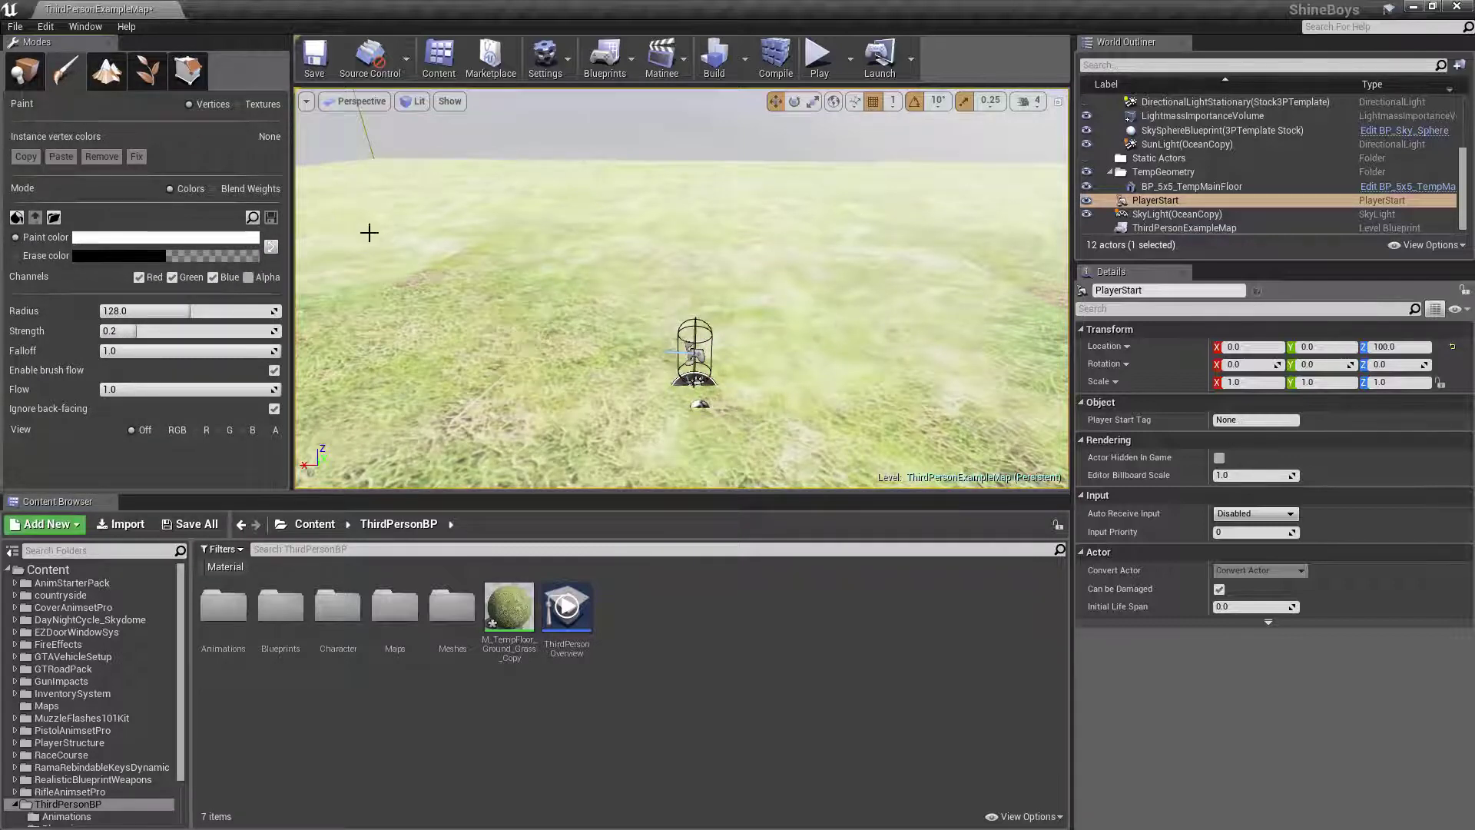
pyautogui.click(114, 69)
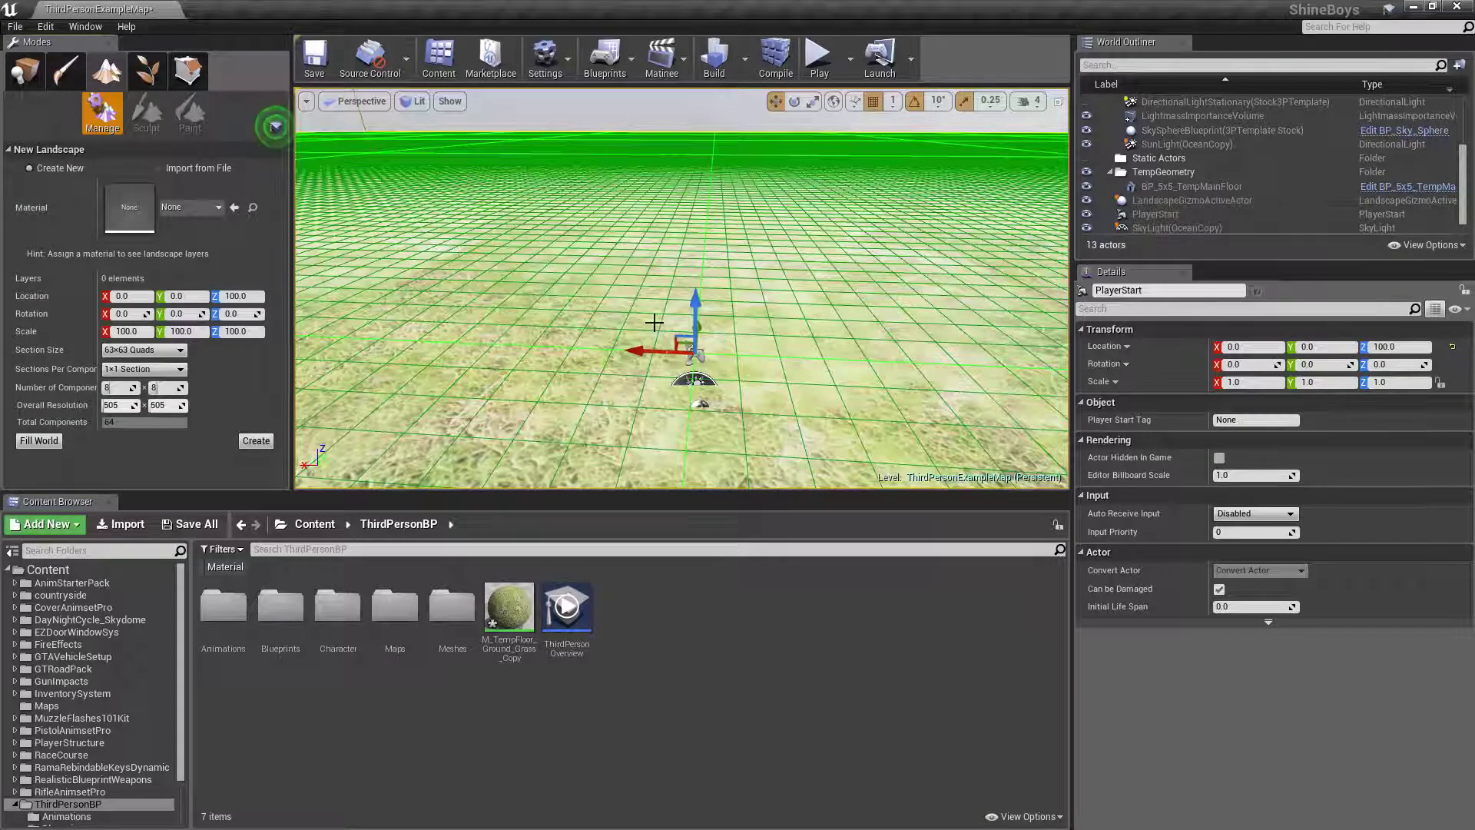
pyautogui.click(162, 70)
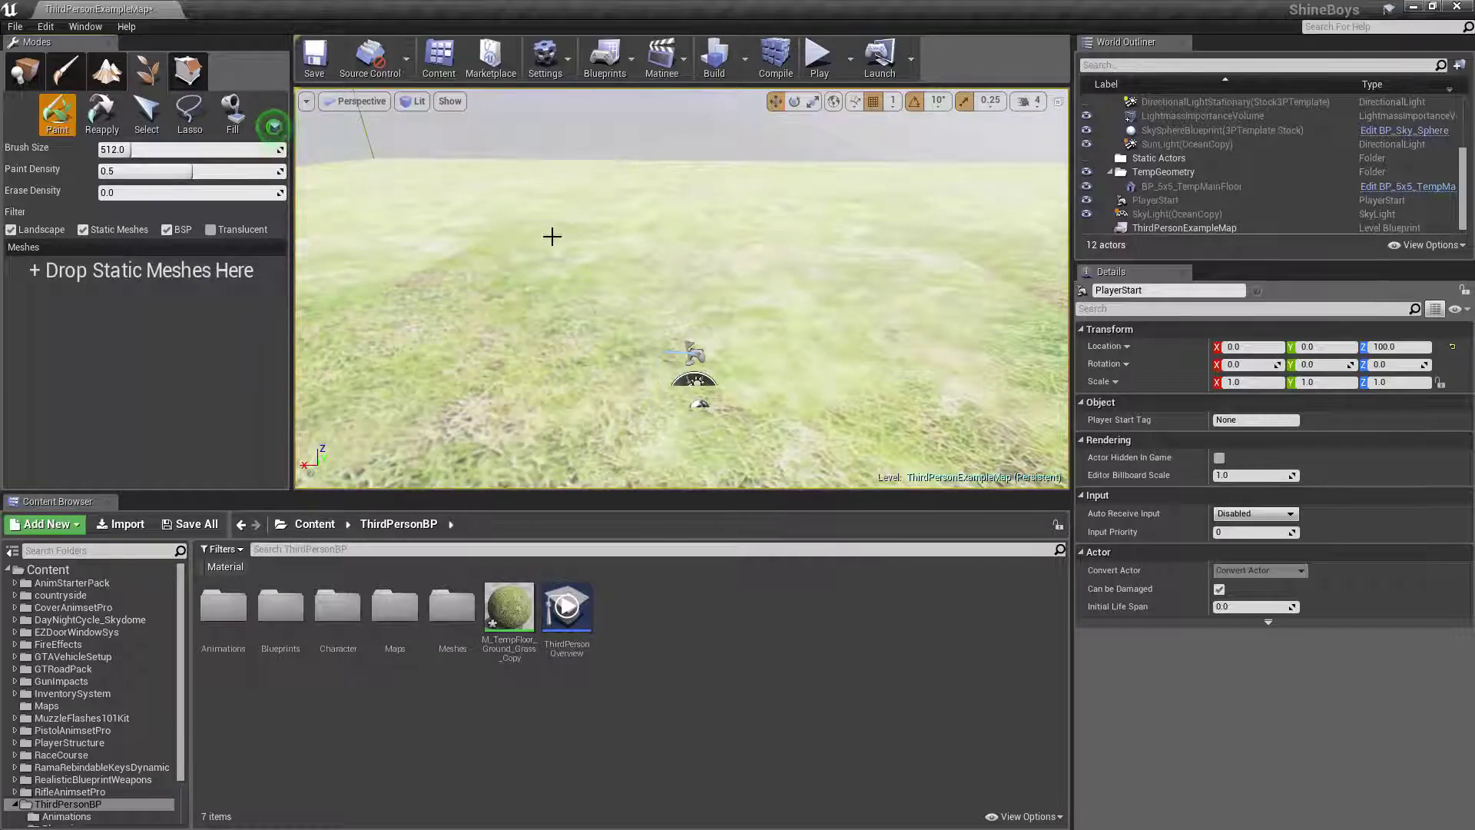
pyautogui.click(190, 71)
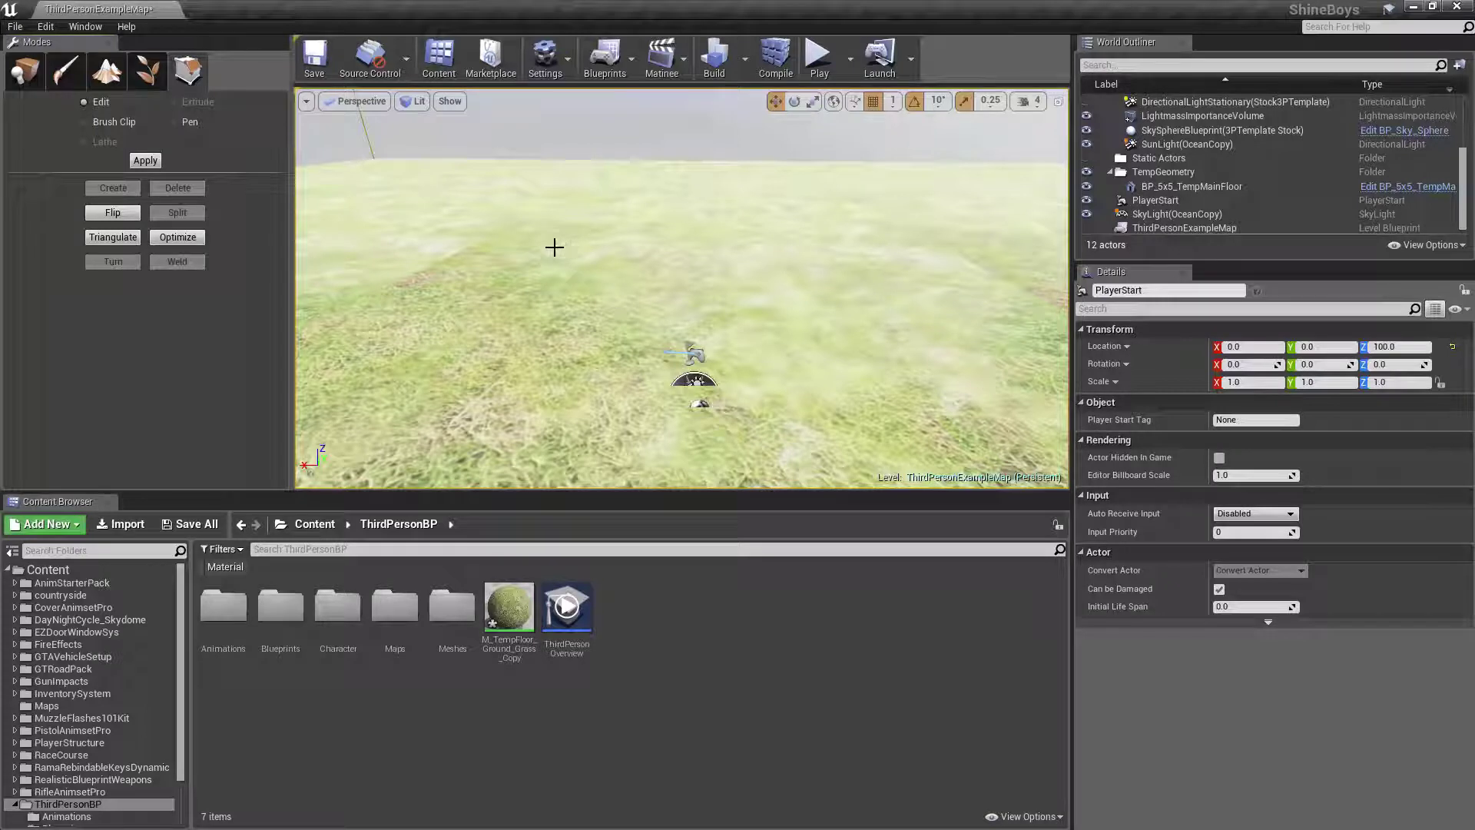
pyautogui.click(26, 71)
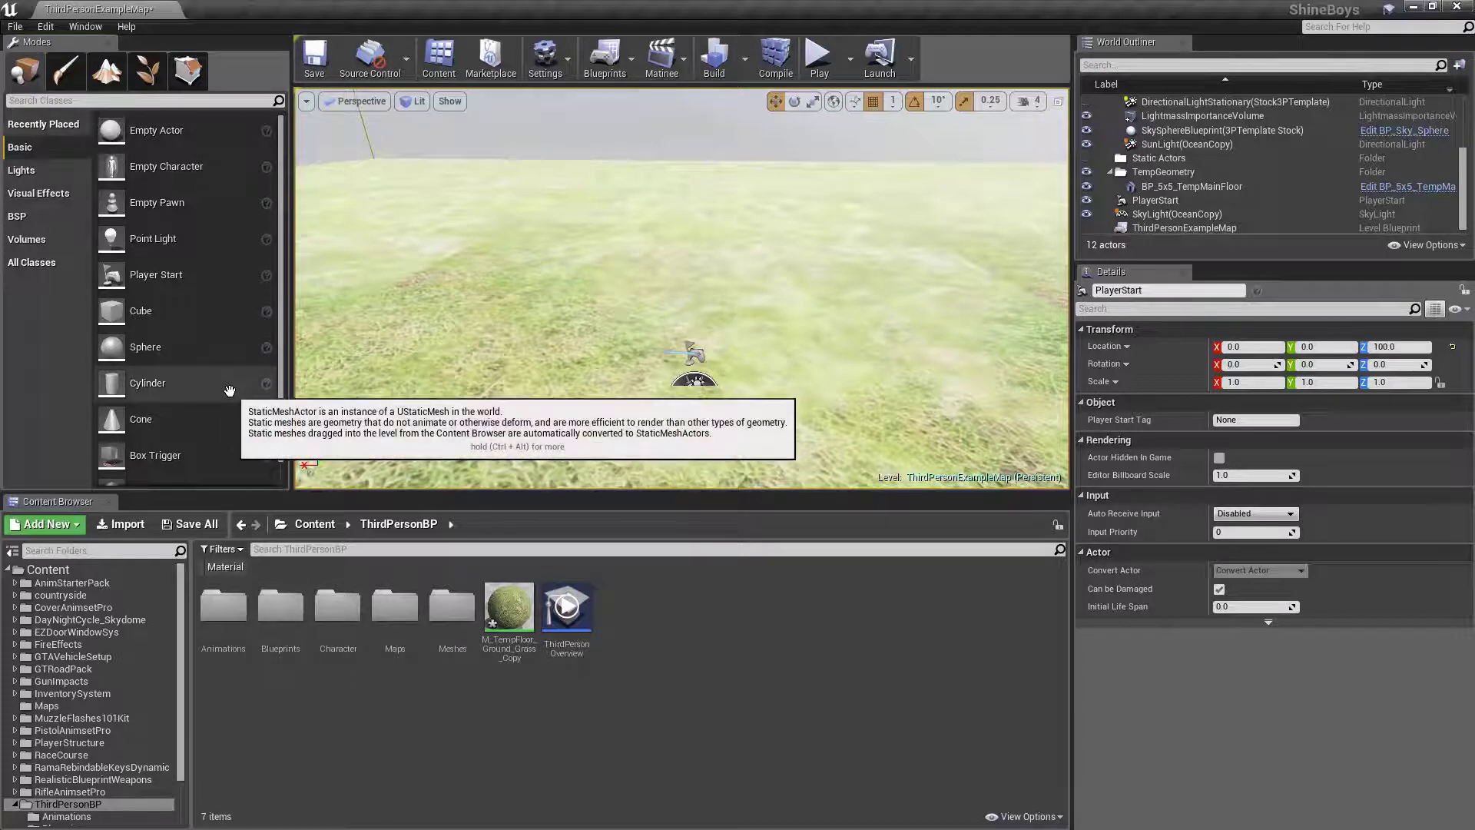
pyautogui.scroll(-1, 213, 406)
pyautogui.scroll(1, 207, 335)
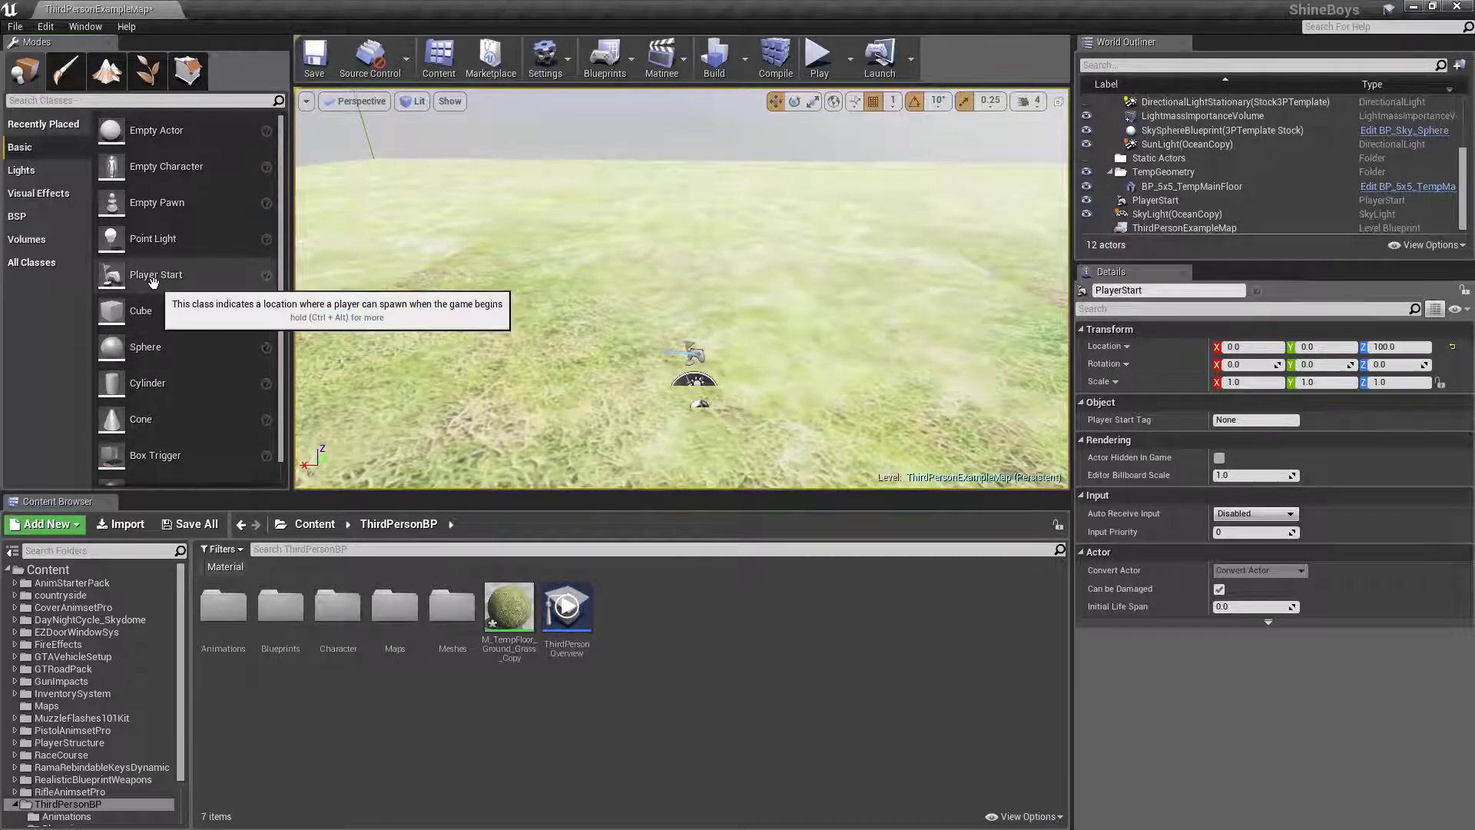
# Drop a new Player Start onto the grass near the first and focus on it.
pyautogui.moveTo(150, 279); pyautogui.dragTo(517, 268)
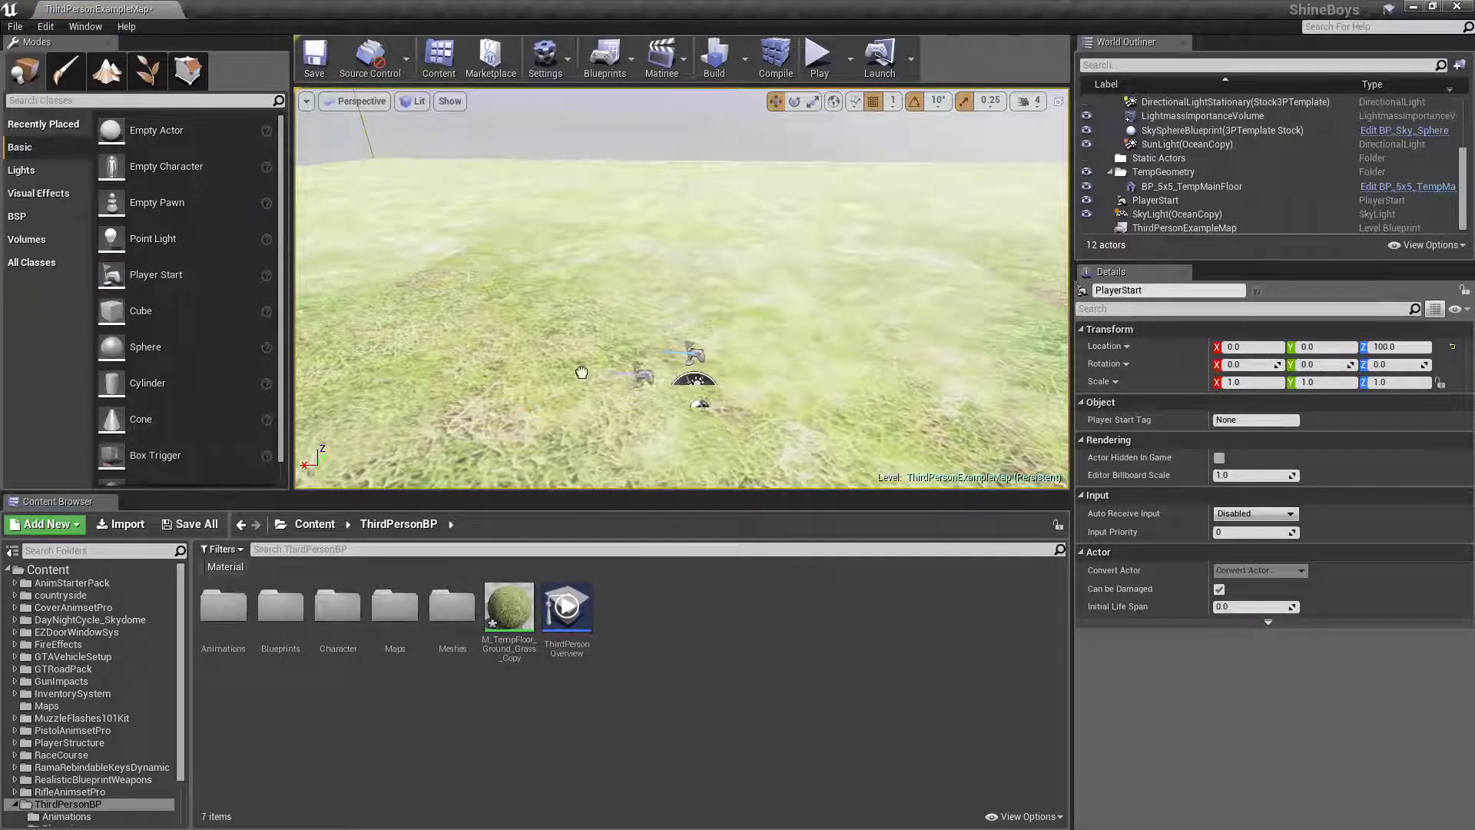
pyautogui.moveTo(492, 382); pyautogui.dragTo(598, 282)
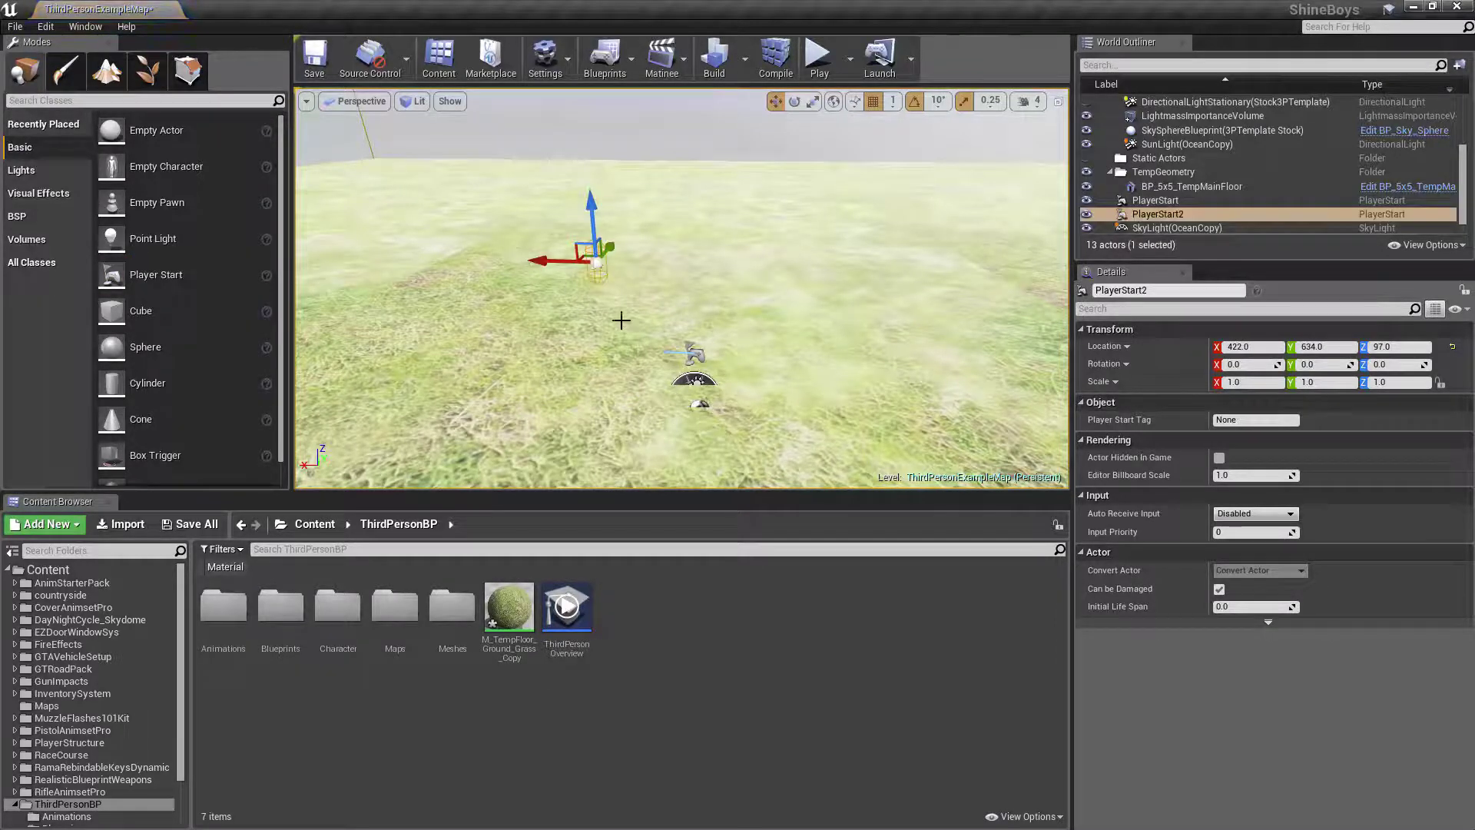
pyautogui.scroll(5, 626, 302)
pyautogui.press('f')
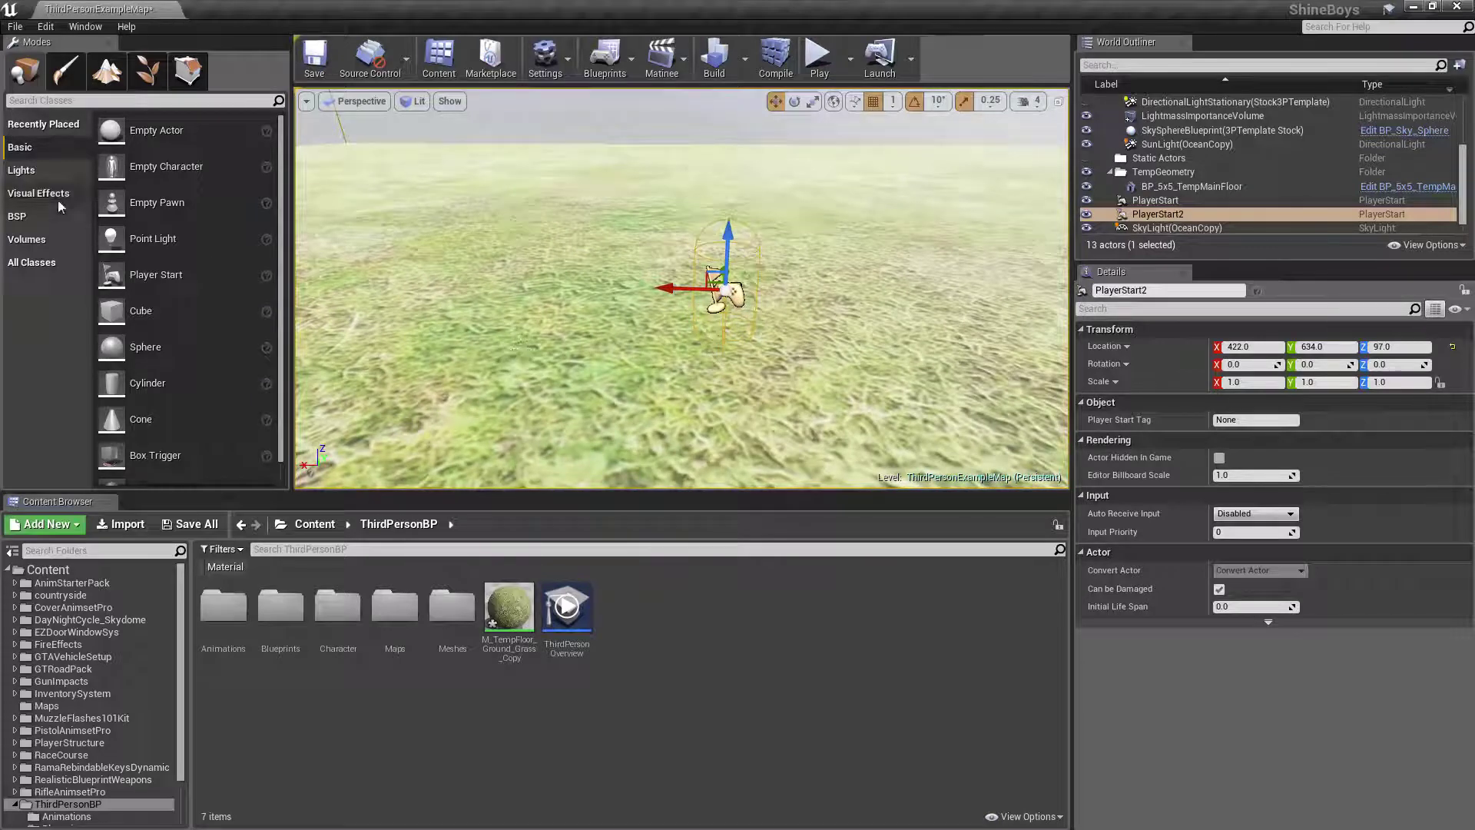
# Position a Point Light above the second player start, then select PlayerStart2.
pyautogui.click(56, 173)
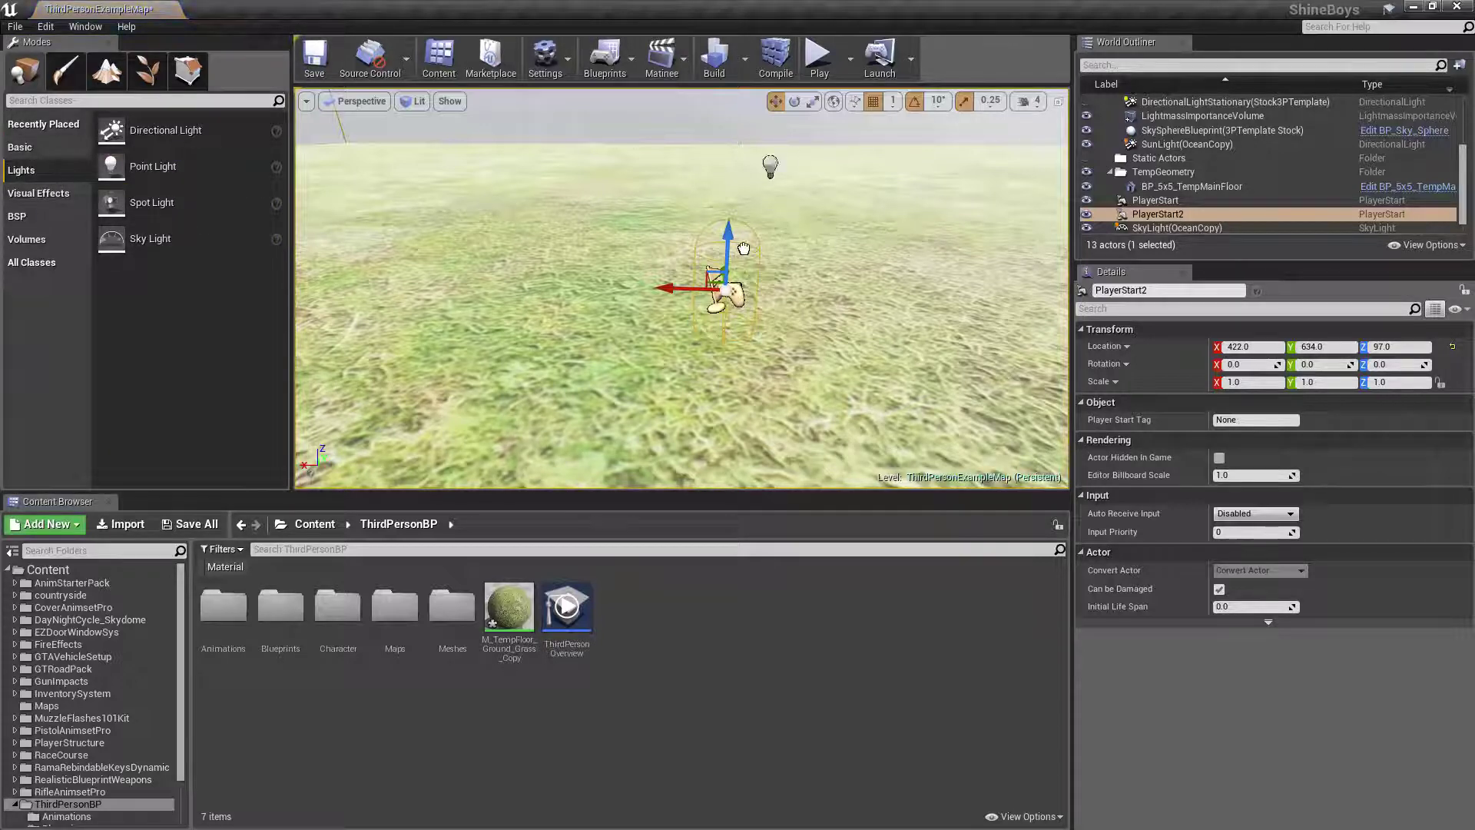
pyautogui.moveTo(186, 184); pyautogui.dragTo(697, 230)
pyautogui.moveTo(696, 406); pyautogui.dragTo(714, 323)
pyautogui.moveTo(792, 227)
pyautogui.mouseDown(button='right')
pyautogui.moveTo(737, 265)
pyautogui.moveTo(607, 207)
pyautogui.mouseUp(button='right')
pyautogui.scroll(2, 793, 319)
pyautogui.scroll(3, 794, 319)
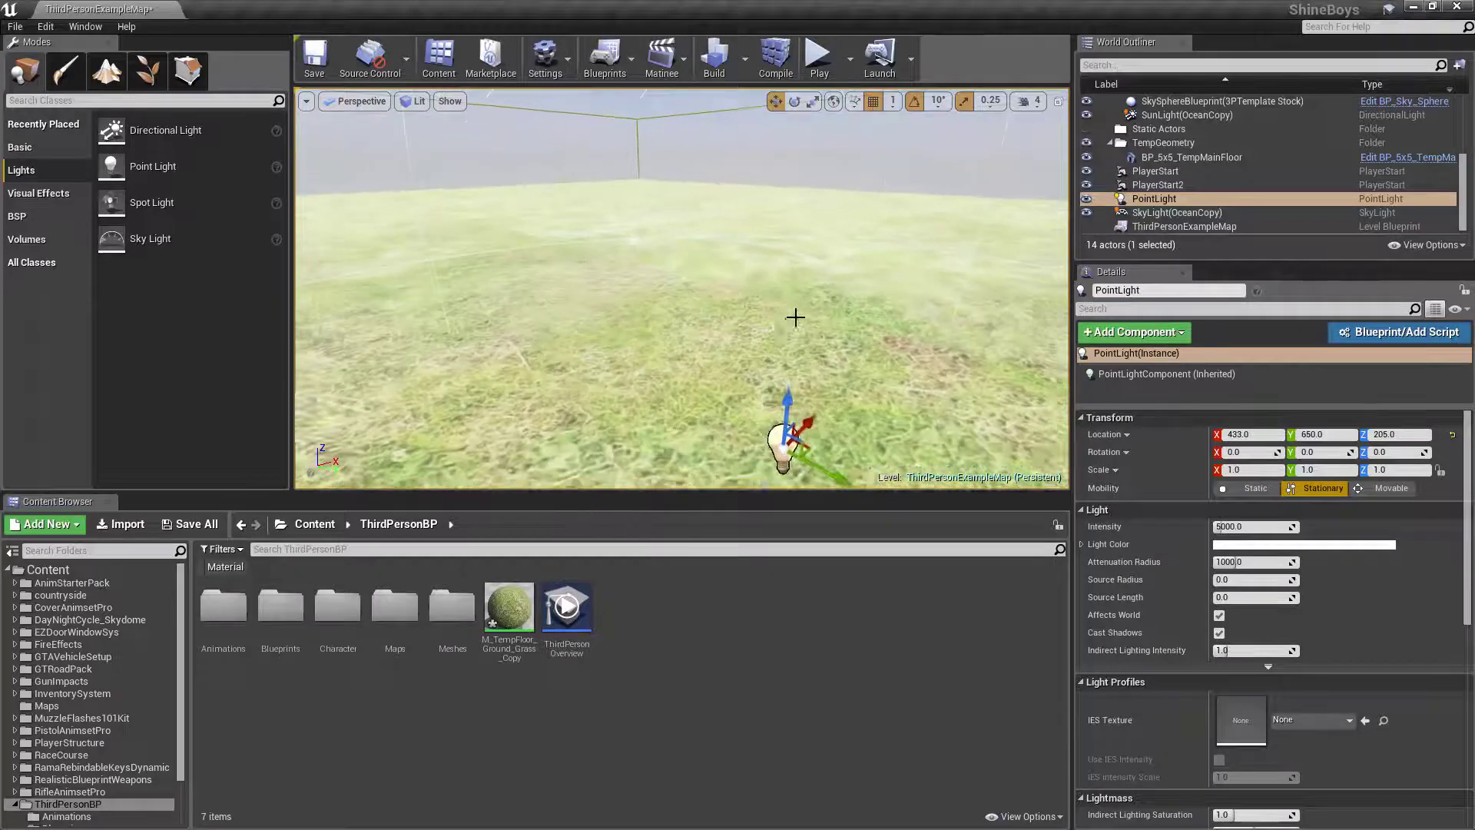
pyautogui.scroll(2, 780, 333)
pyautogui.scroll(2, 766, 333)
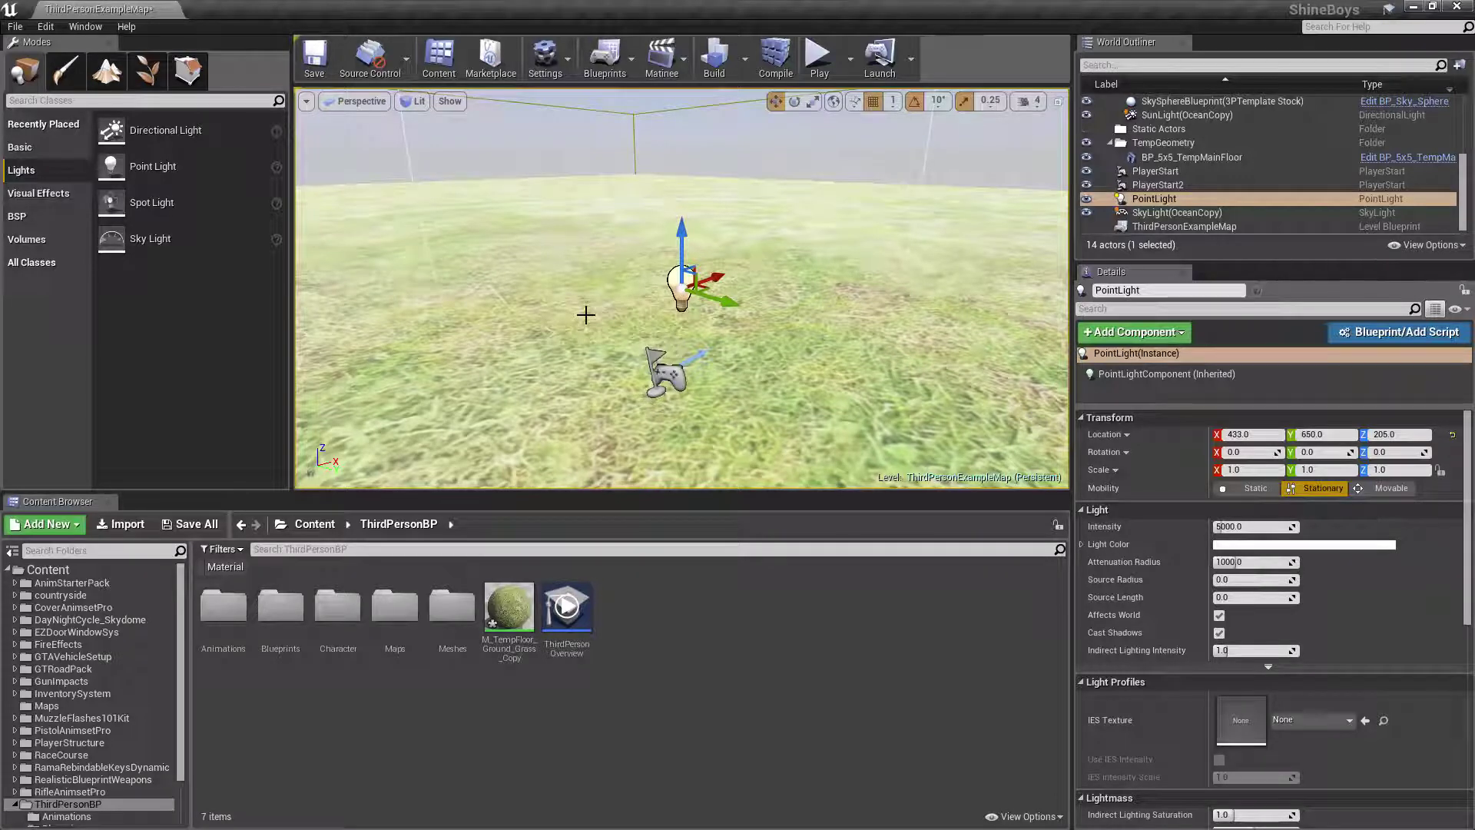
pyautogui.click(680, 366)
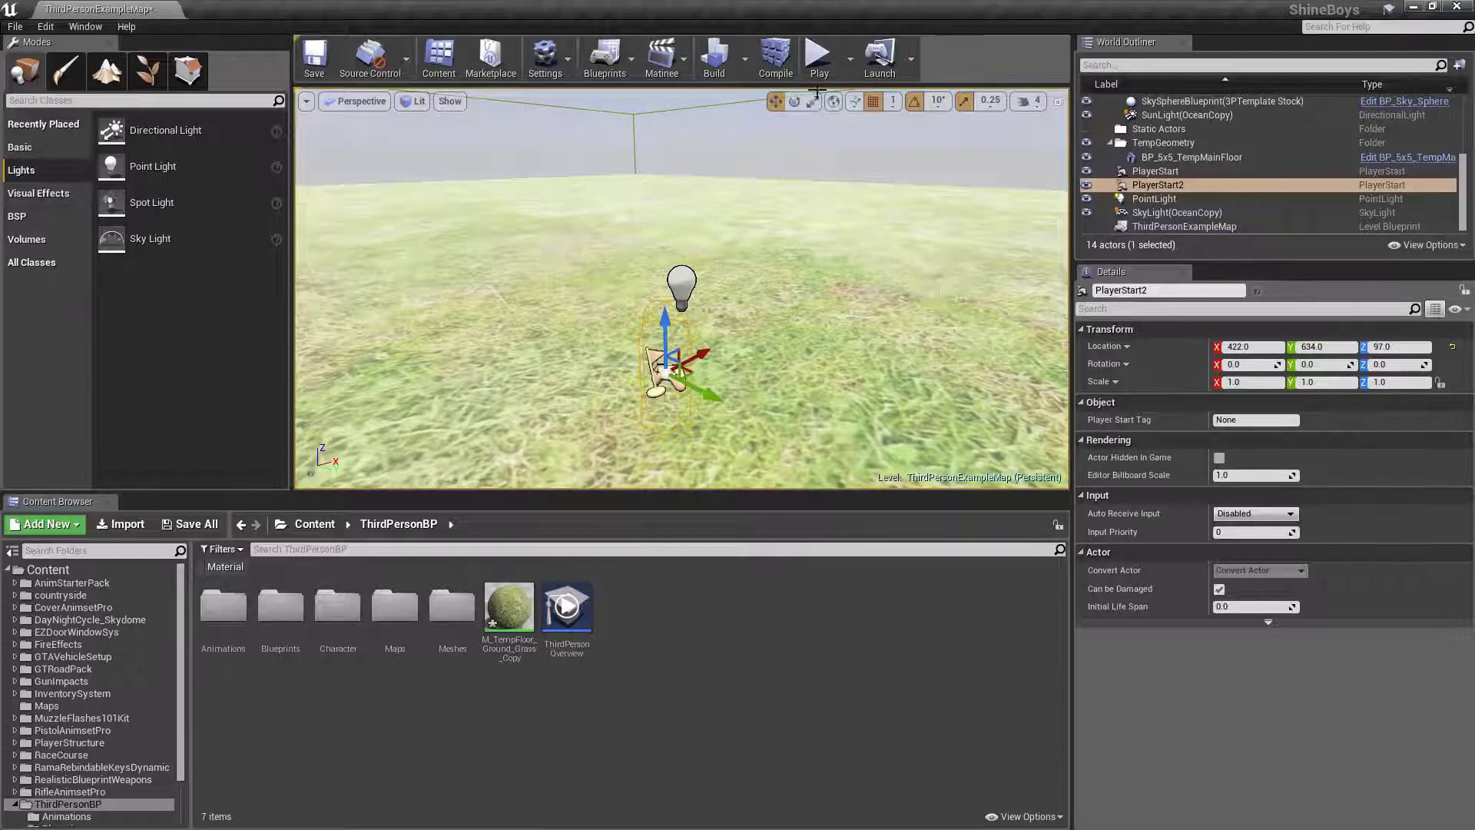
pyautogui.click(821, 63)
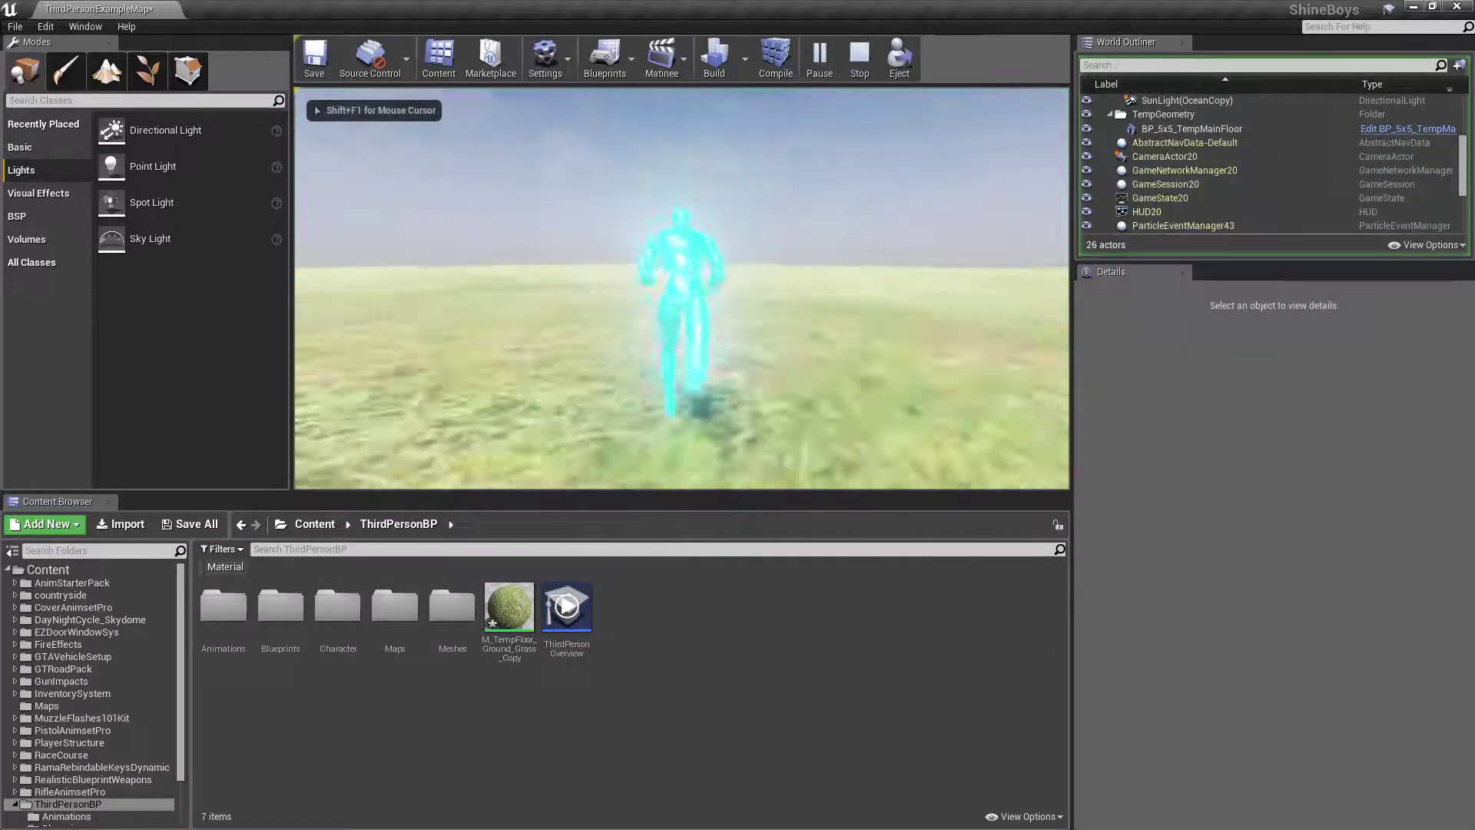
pyautogui.press('d')
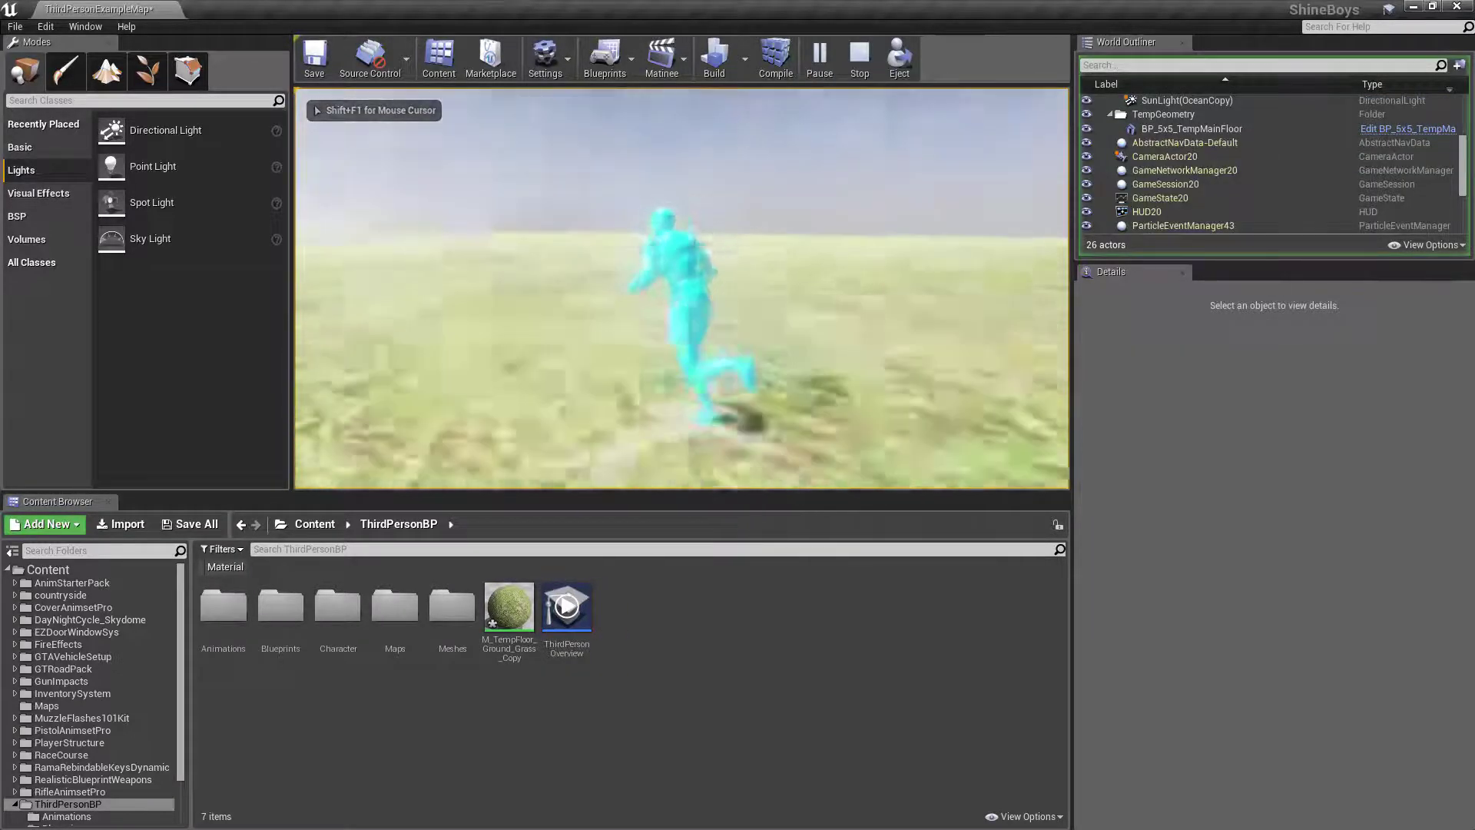
pyautogui.press('a')
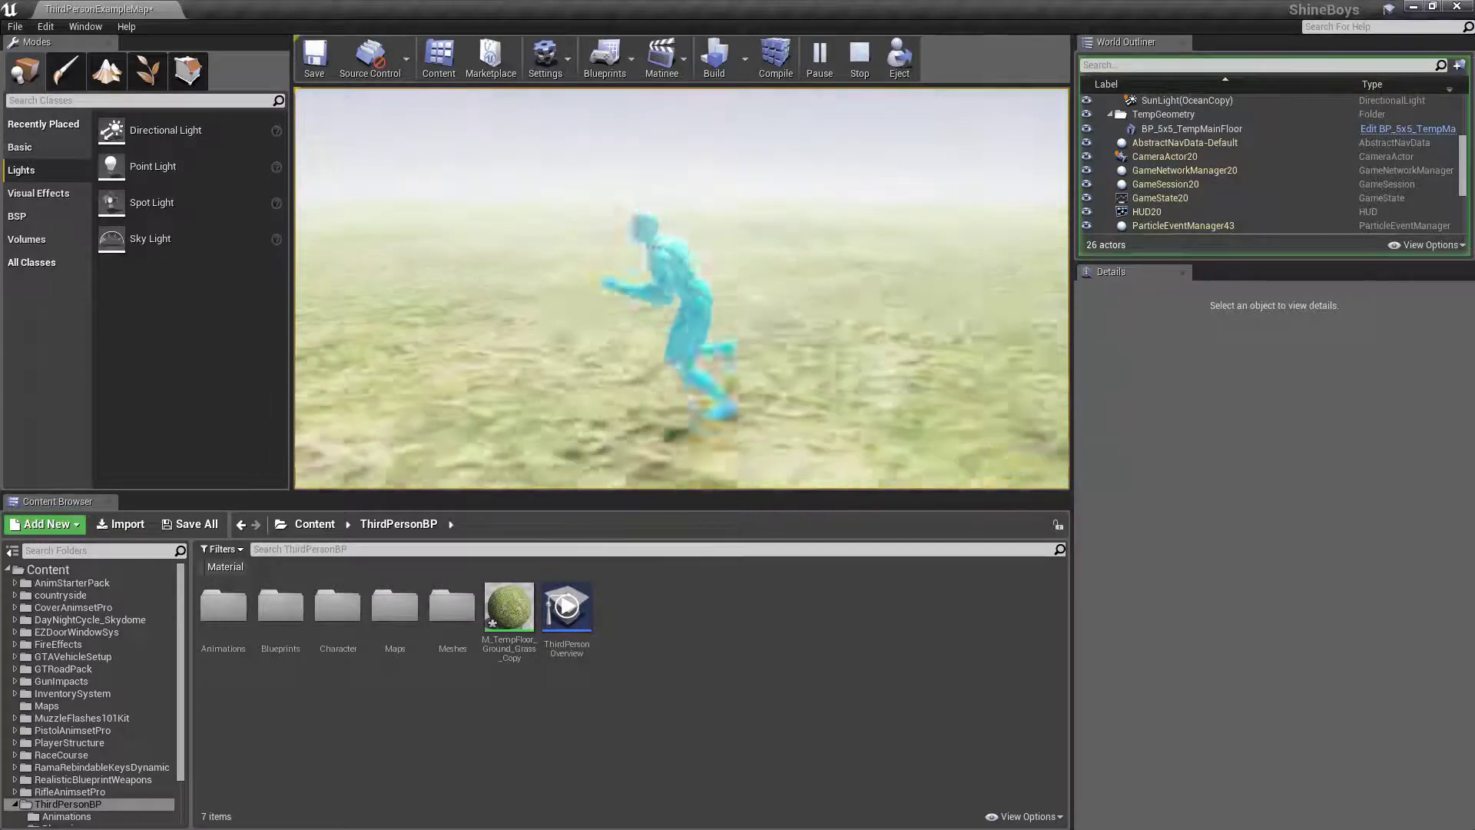
pyautogui.press('s')
pyautogui.press('Escape')
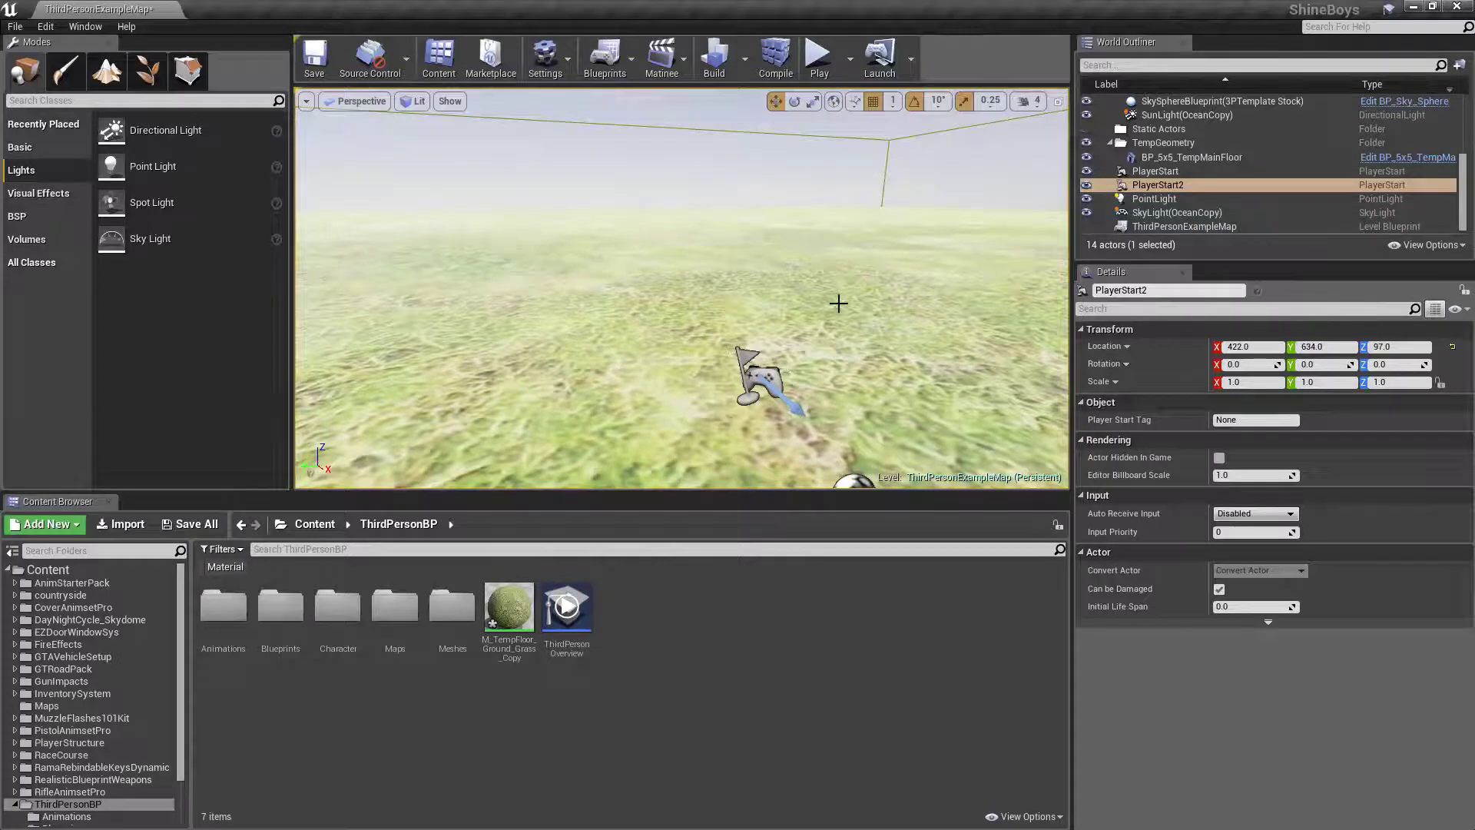
pyautogui.press('f')
pyautogui.scroll(-3, 674, 274)
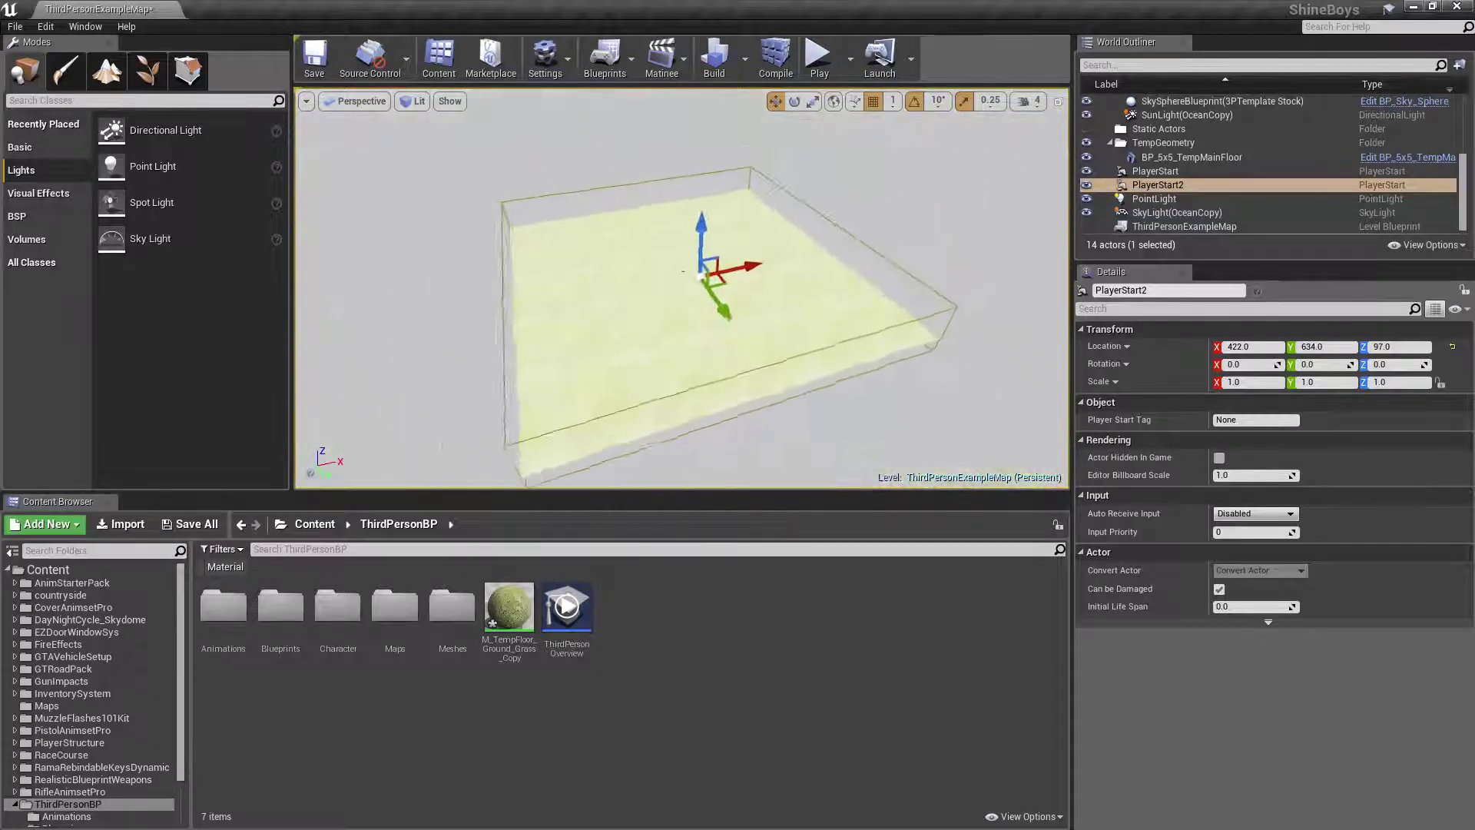
pyautogui.moveTo(674, 273)
pyautogui.keyDown('alt'); pyautogui.mouseDown()
pyautogui.moveTo(711, 342)
pyautogui.moveTo(824, 341)
pyautogui.moveTo(826, 381)
pyautogui.moveTo(949, 228)
pyautogui.mouseUp(); pyautogui.keyUp('alt')
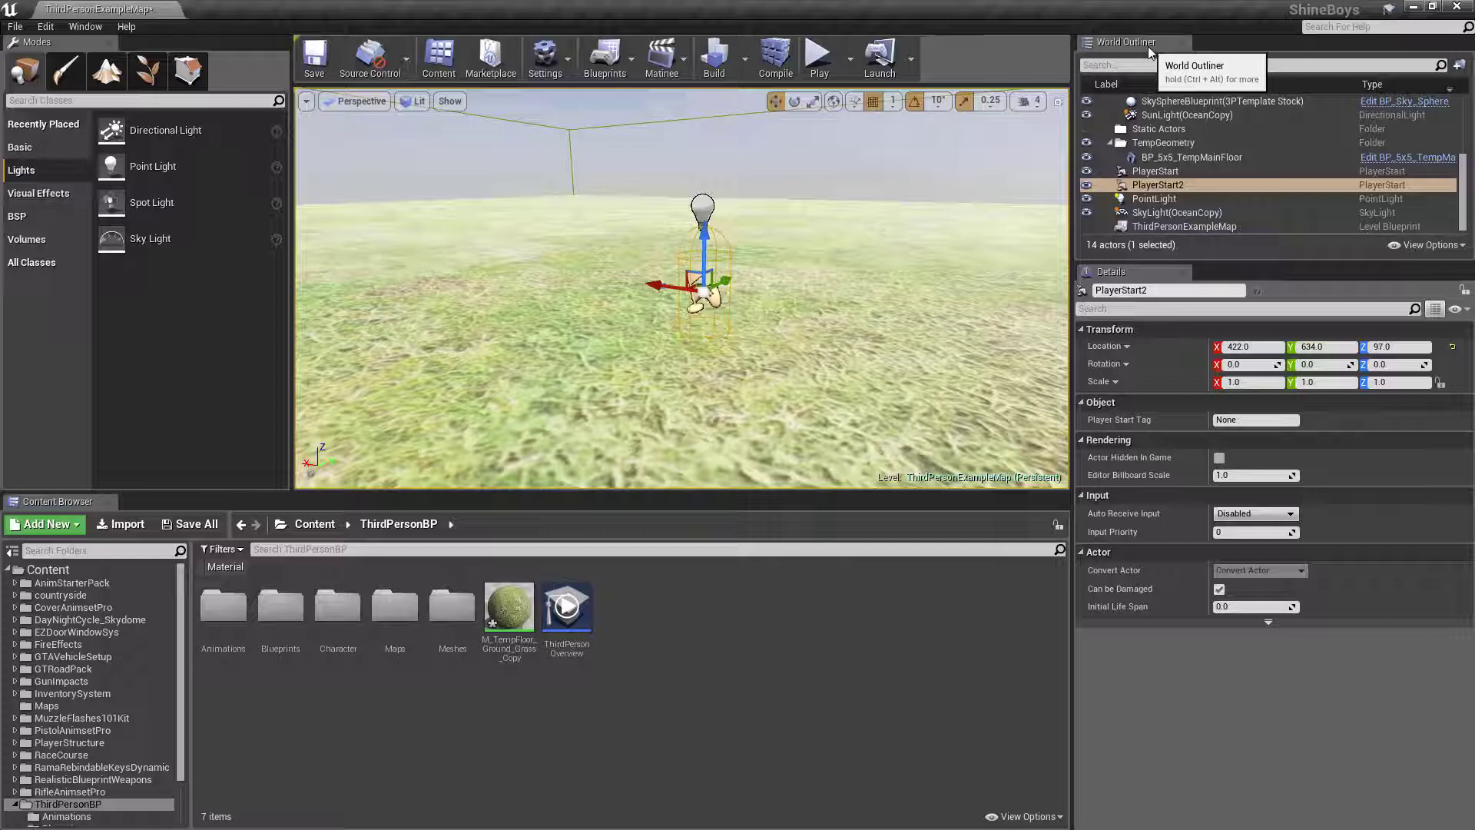
pyautogui.scroll(5, 1193, 143)
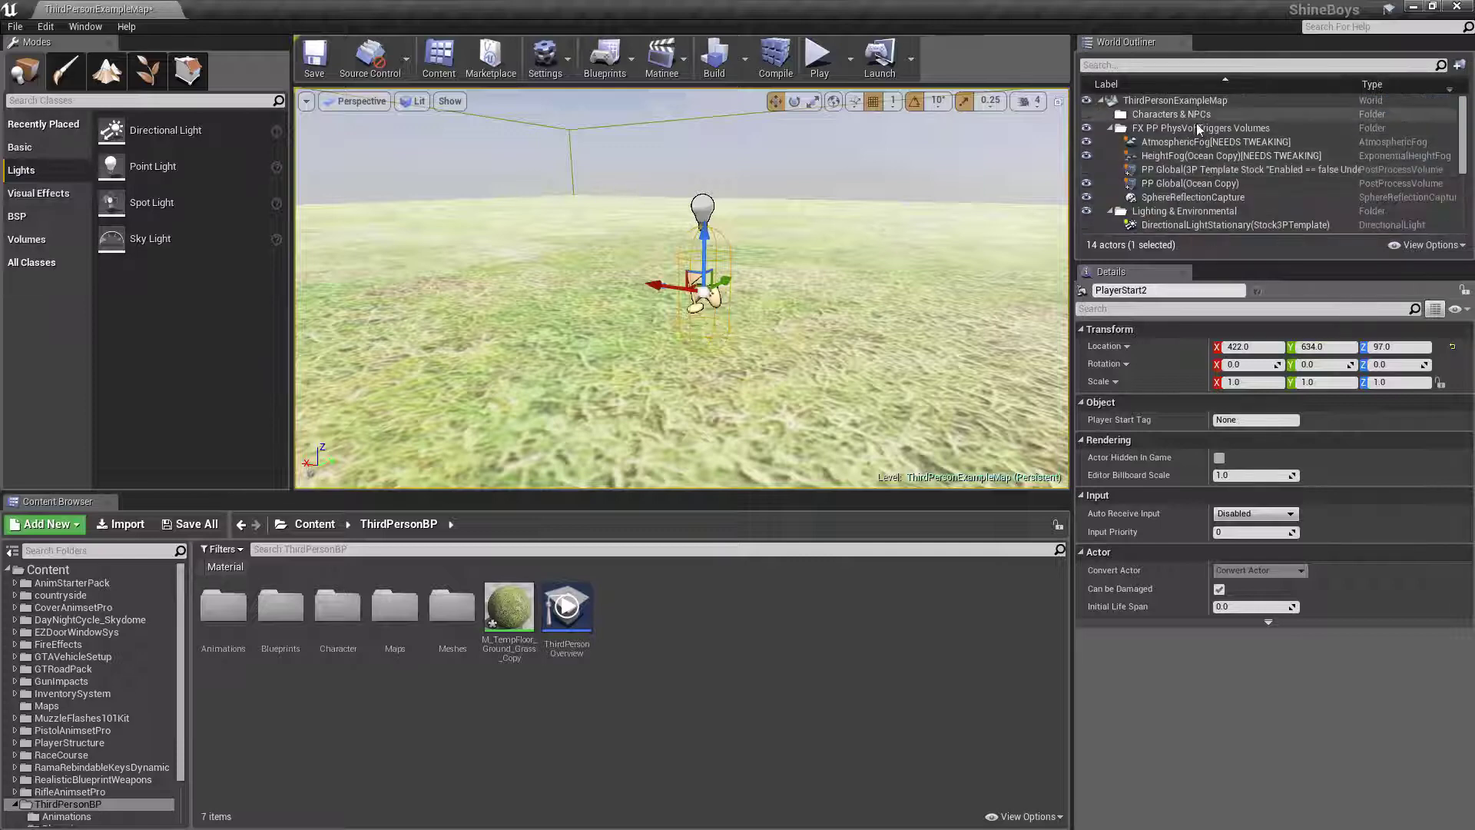
pyautogui.scroll(-5, 1198, 138)
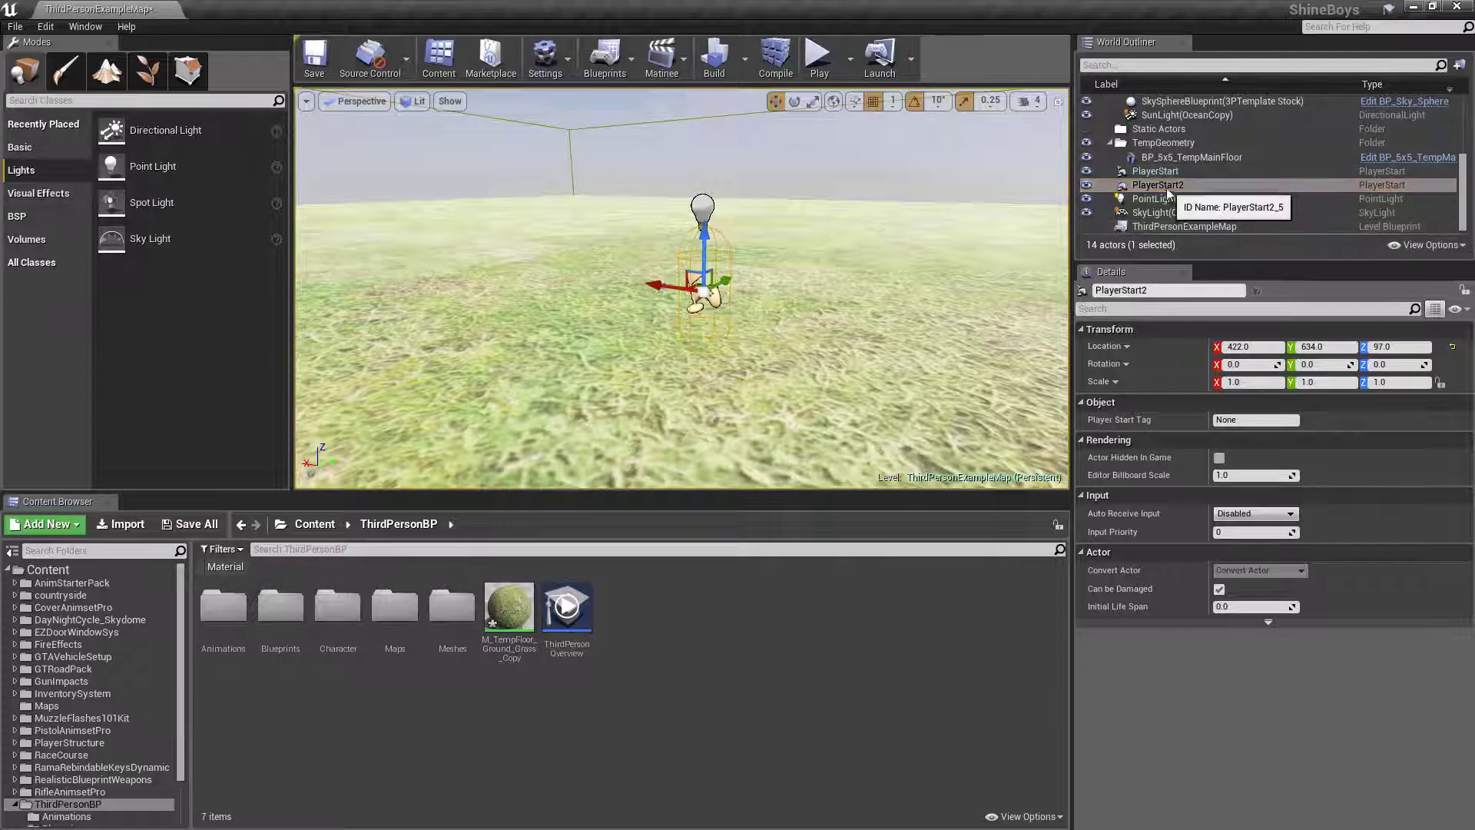
# Select PlayerStart2 in the World Outliner and rename it 'Player Start New'.
pyautogui.click(1164, 188)
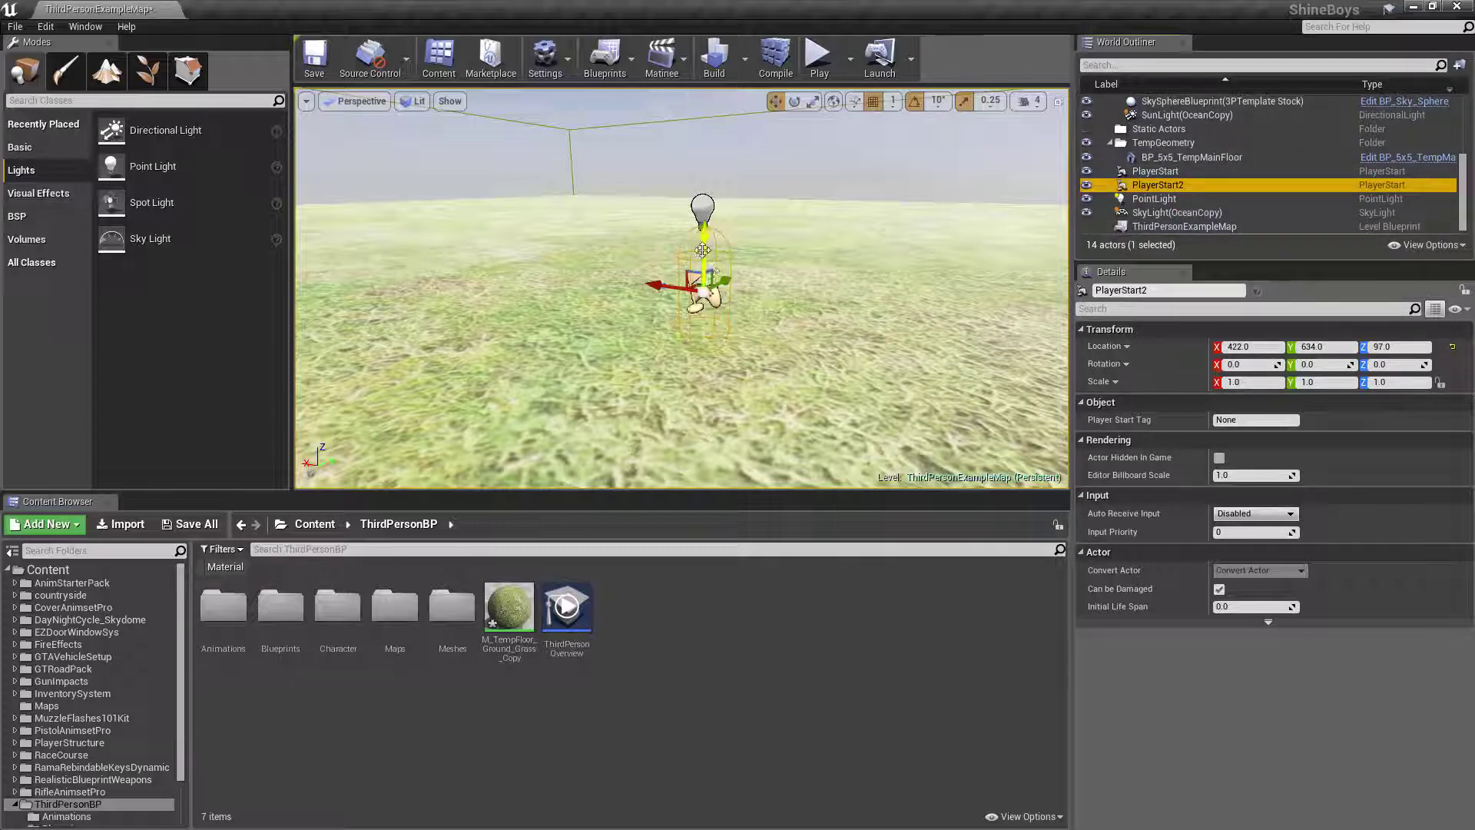
pyautogui.click(1164, 186)
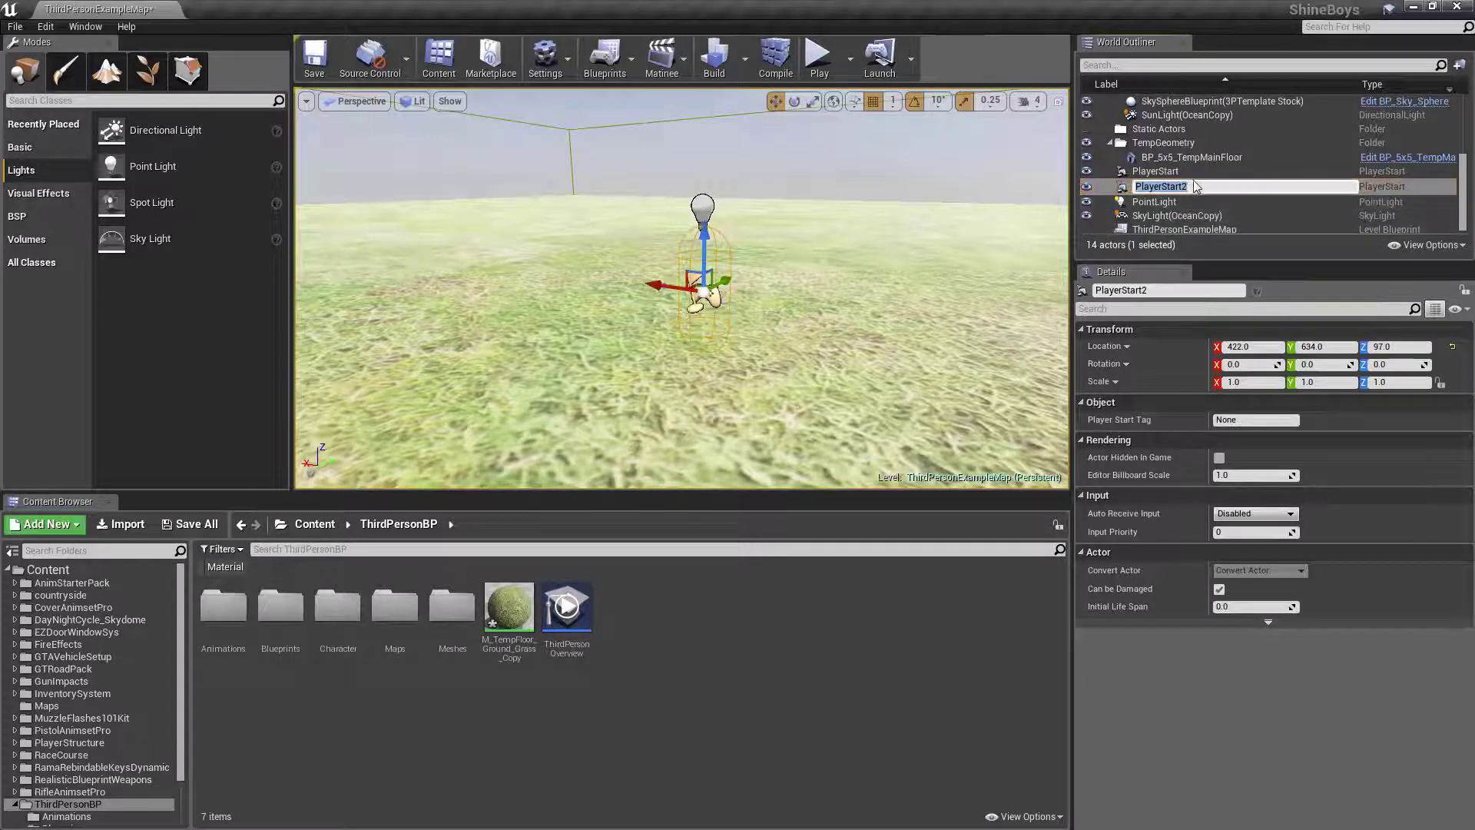
pyautogui.click(1165, 212)
pyautogui.click(1167, 187)
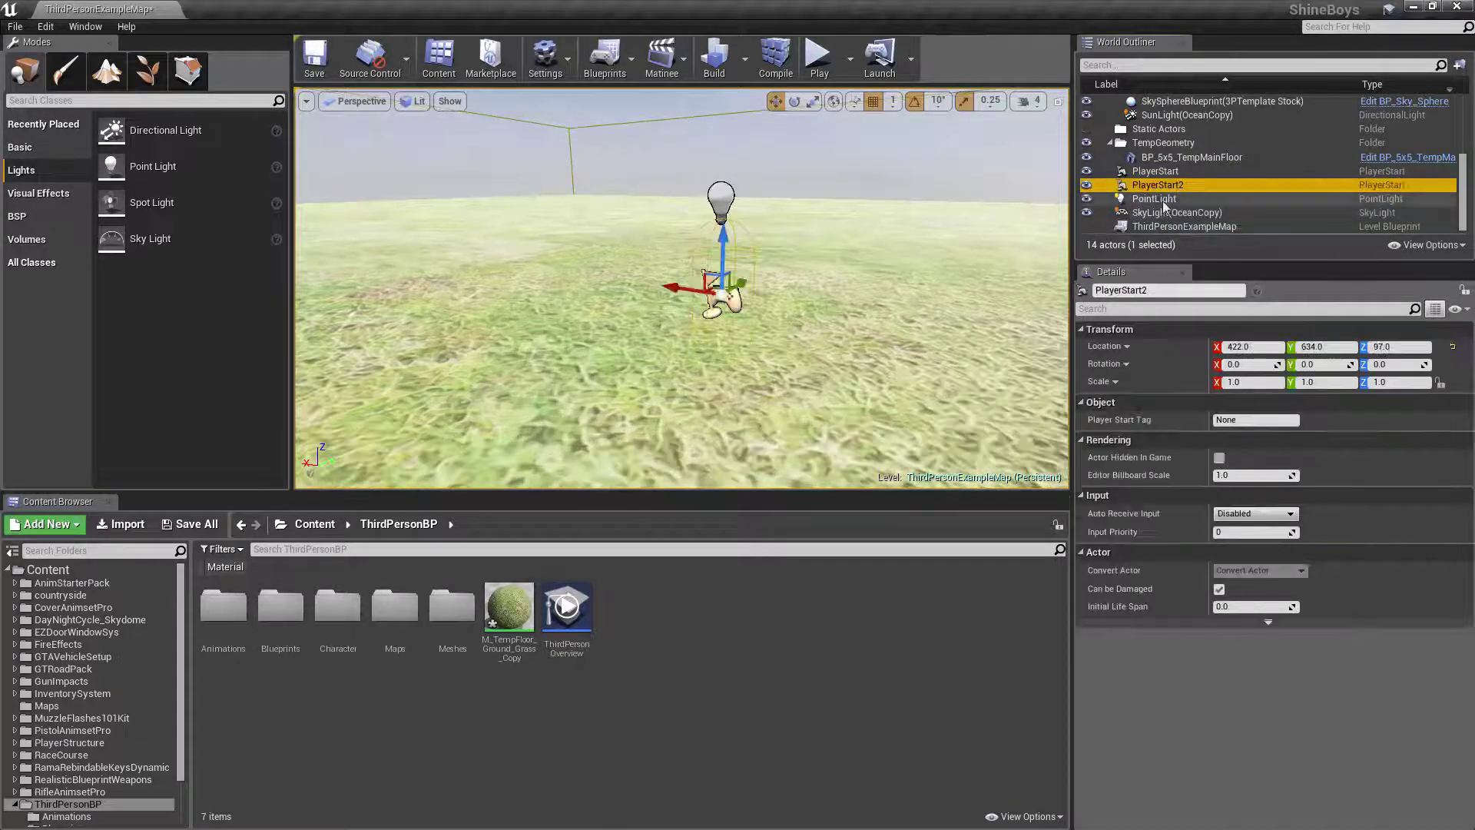
pyautogui.click(1167, 187)
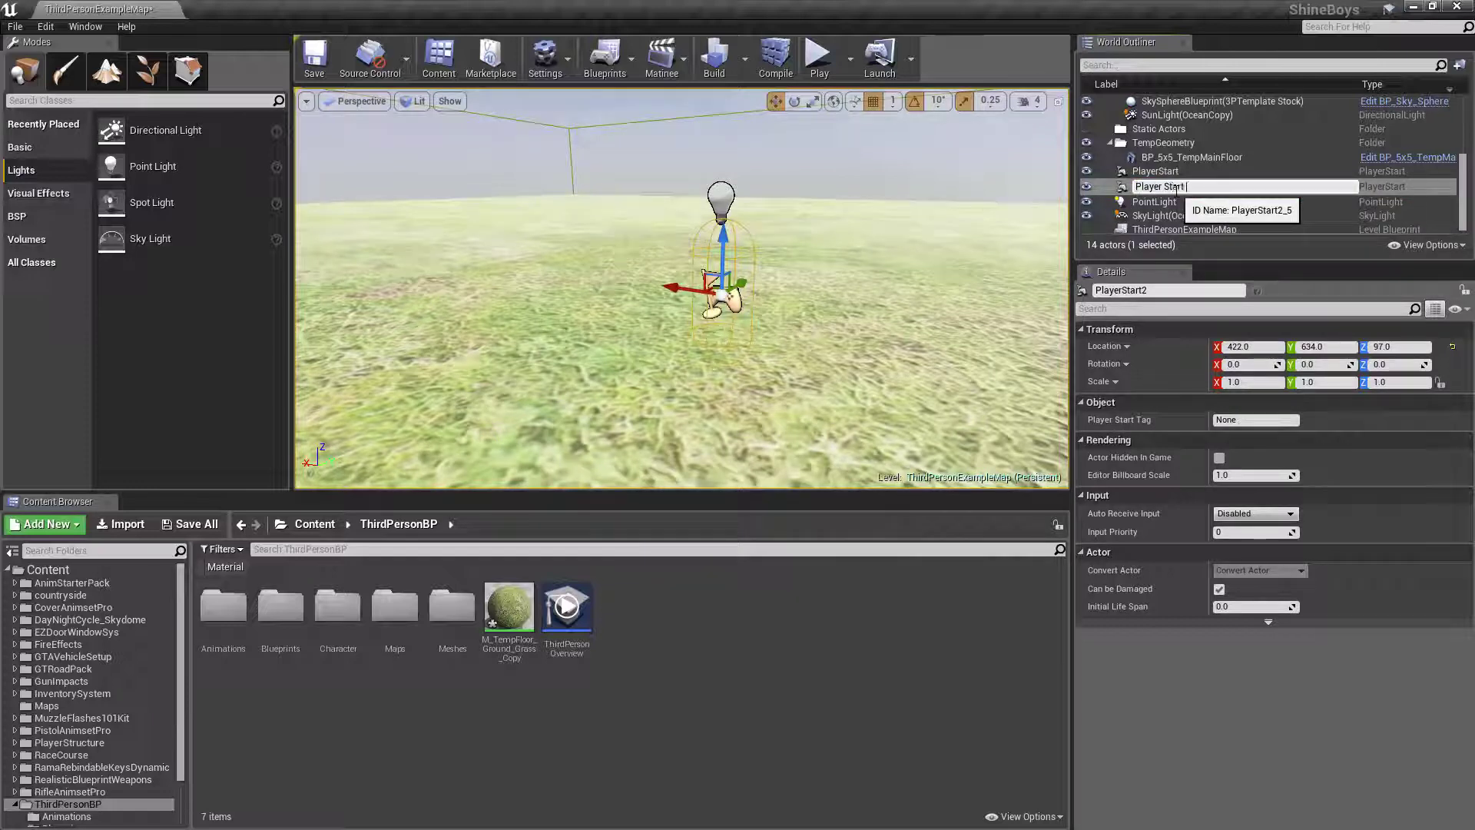
pyautogui.write('New')
pyautogui.press('Return')
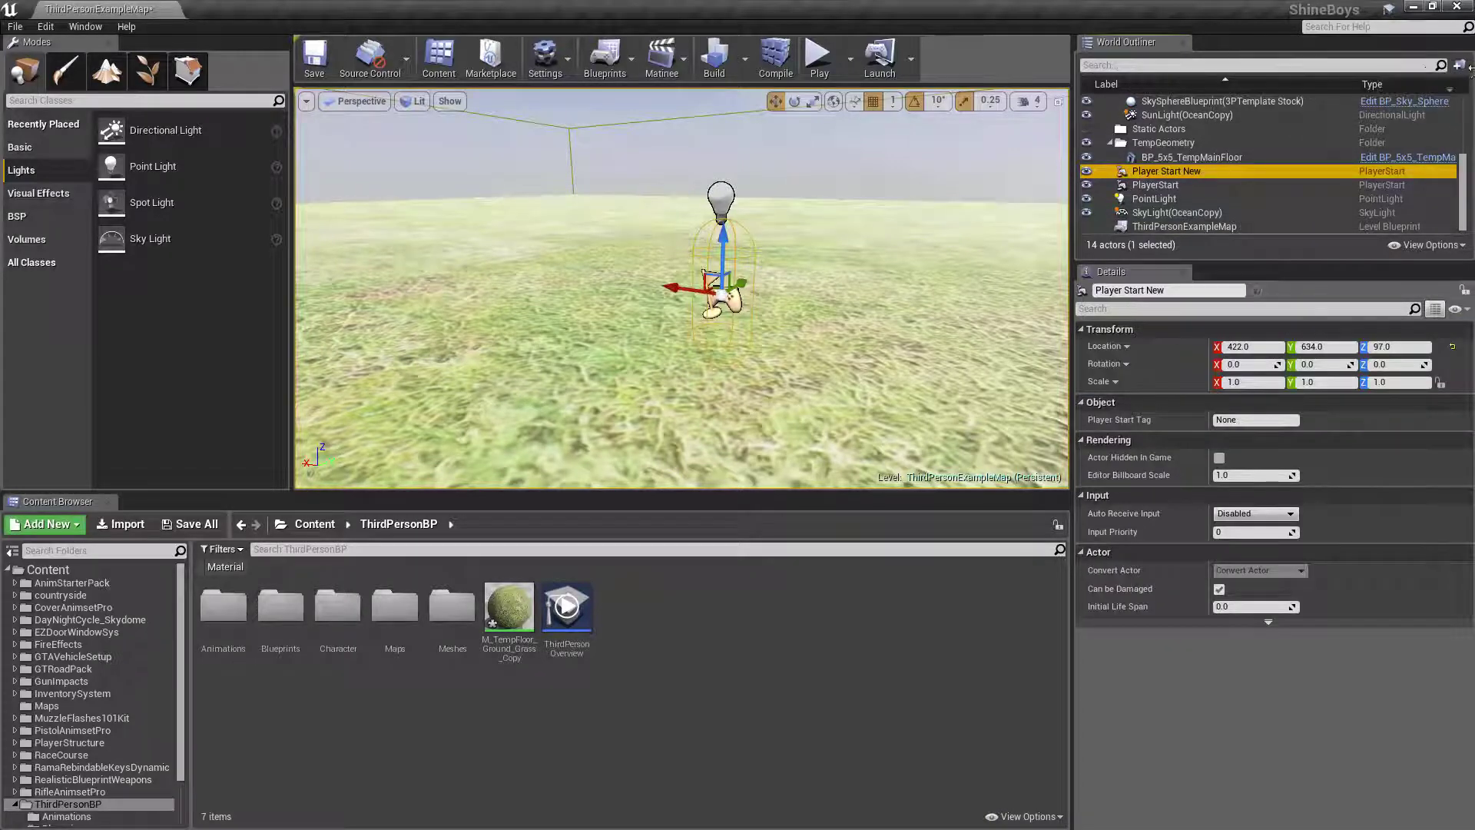
# Create a 'The new player starting position' folder for Player Start New and a top-level 'Level Lights' folder.
pyautogui.click(1461, 65)
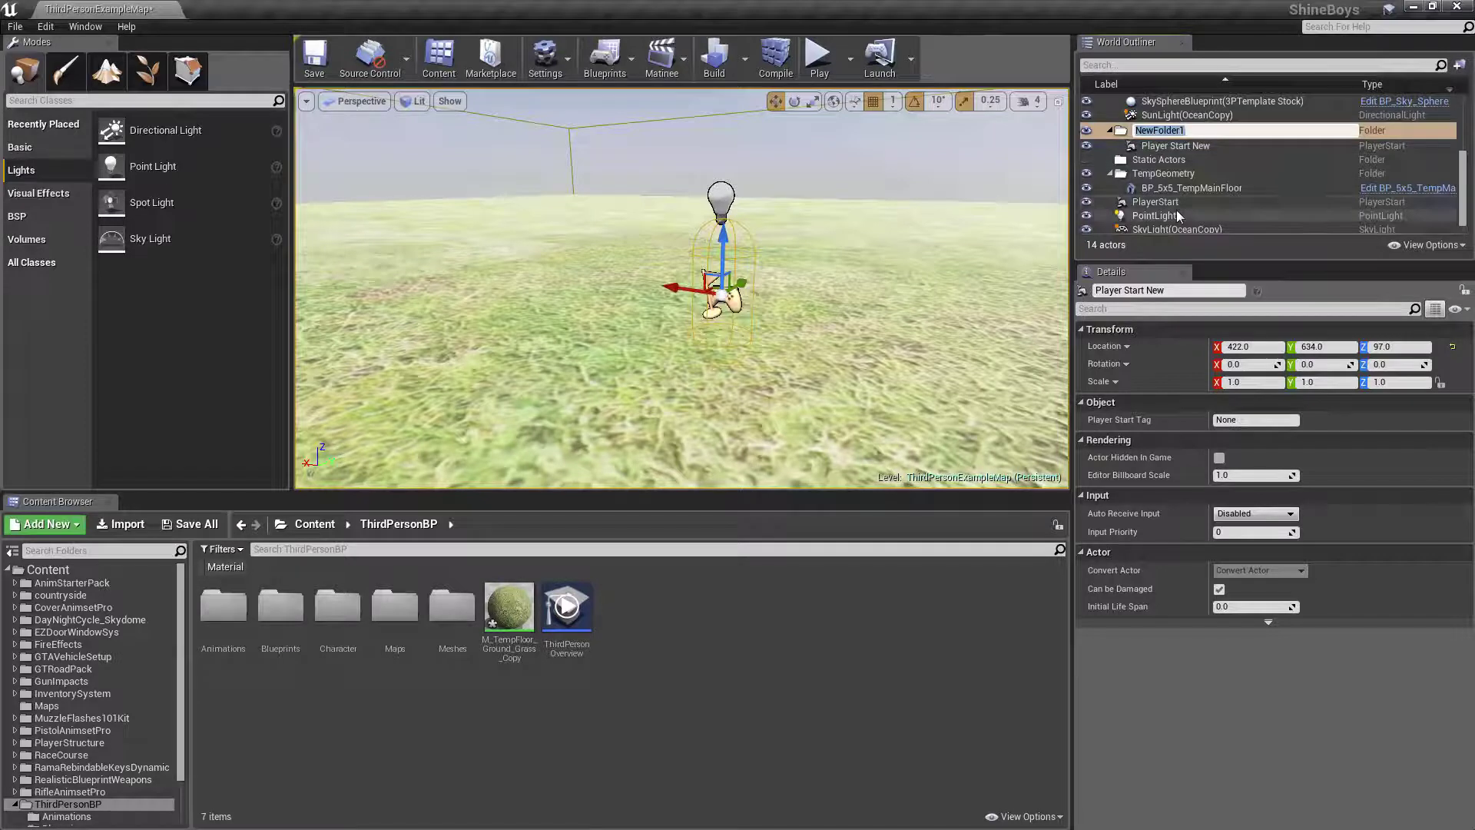
pyautogui.write('The new player starting position')
pyautogui.press('Return')
pyautogui.scroll(5, 1225, 137)
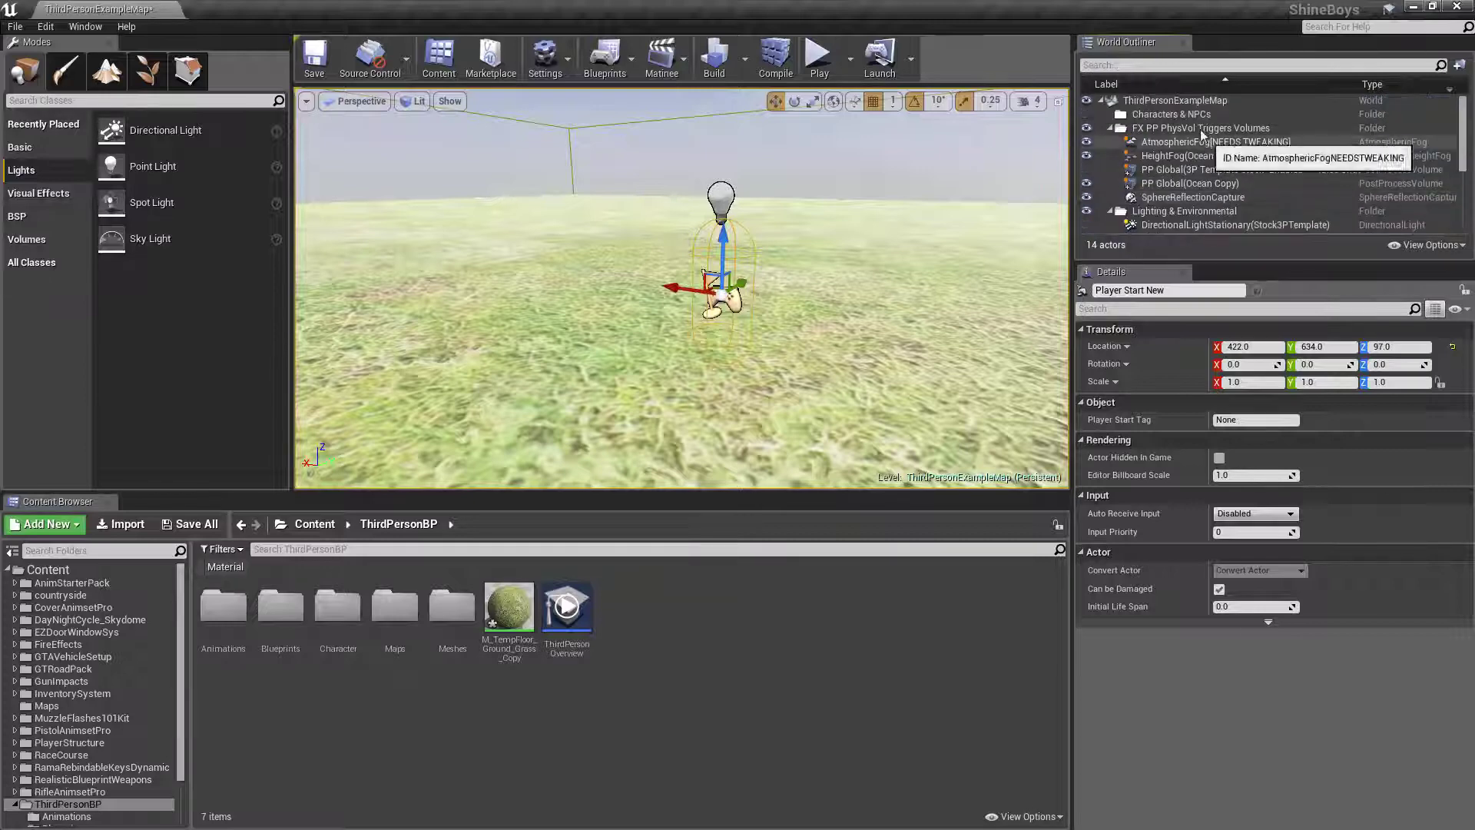
pyautogui.click(1180, 100)
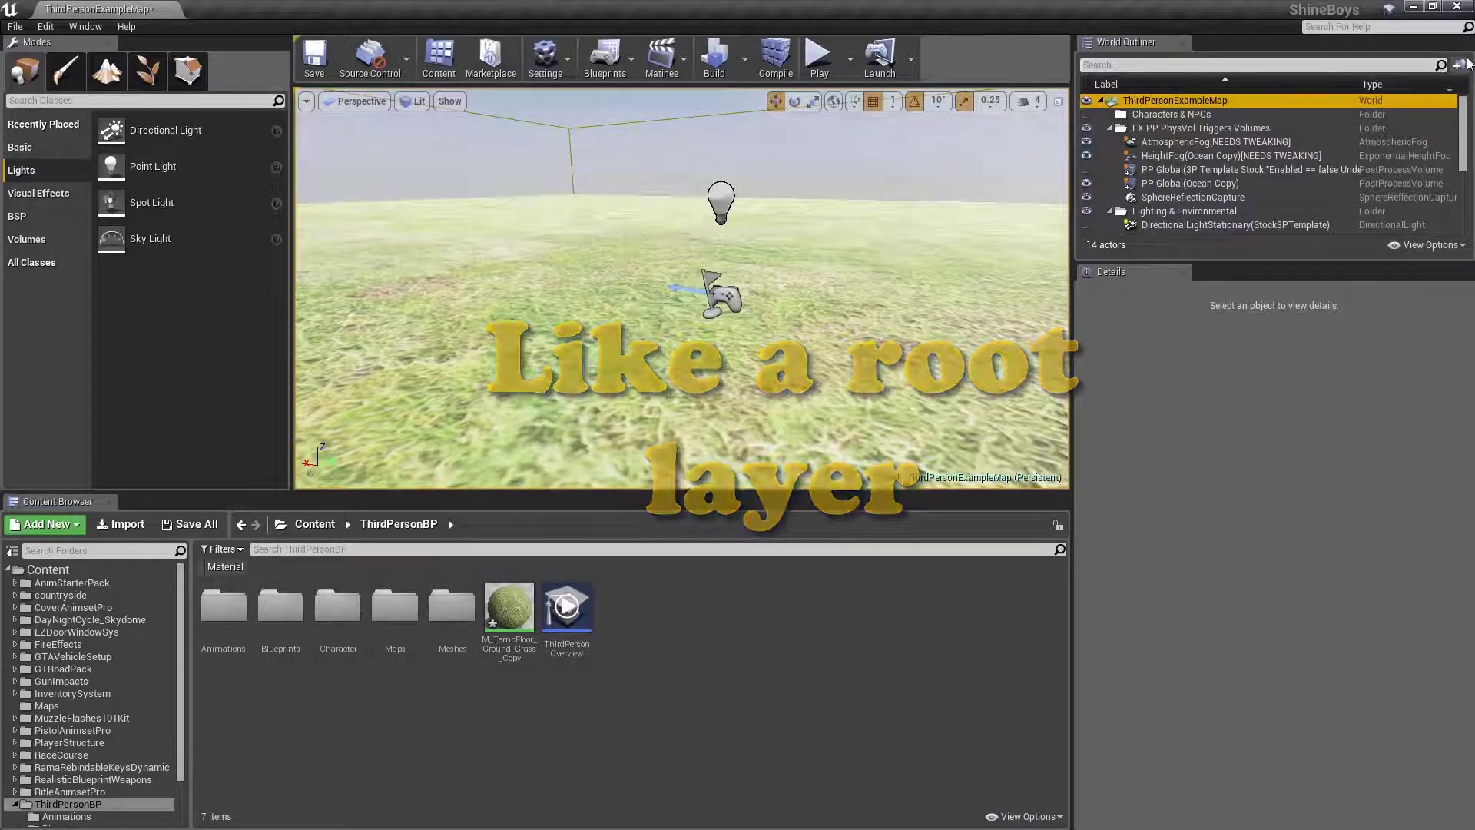
pyautogui.click(1457, 65)
pyautogui.write('Level L')
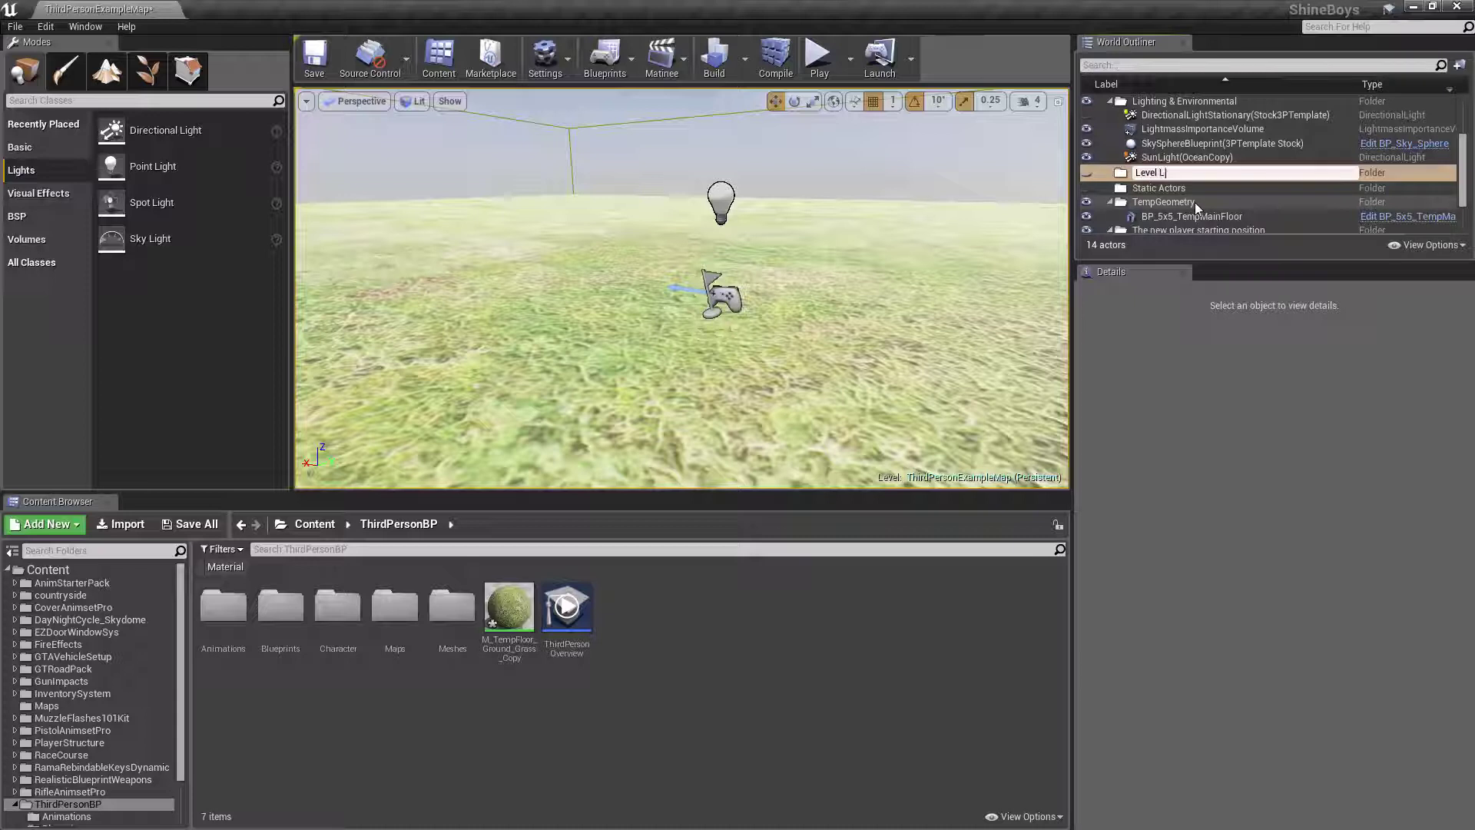
pyautogui.write('ights')
pyautogui.press('Return')
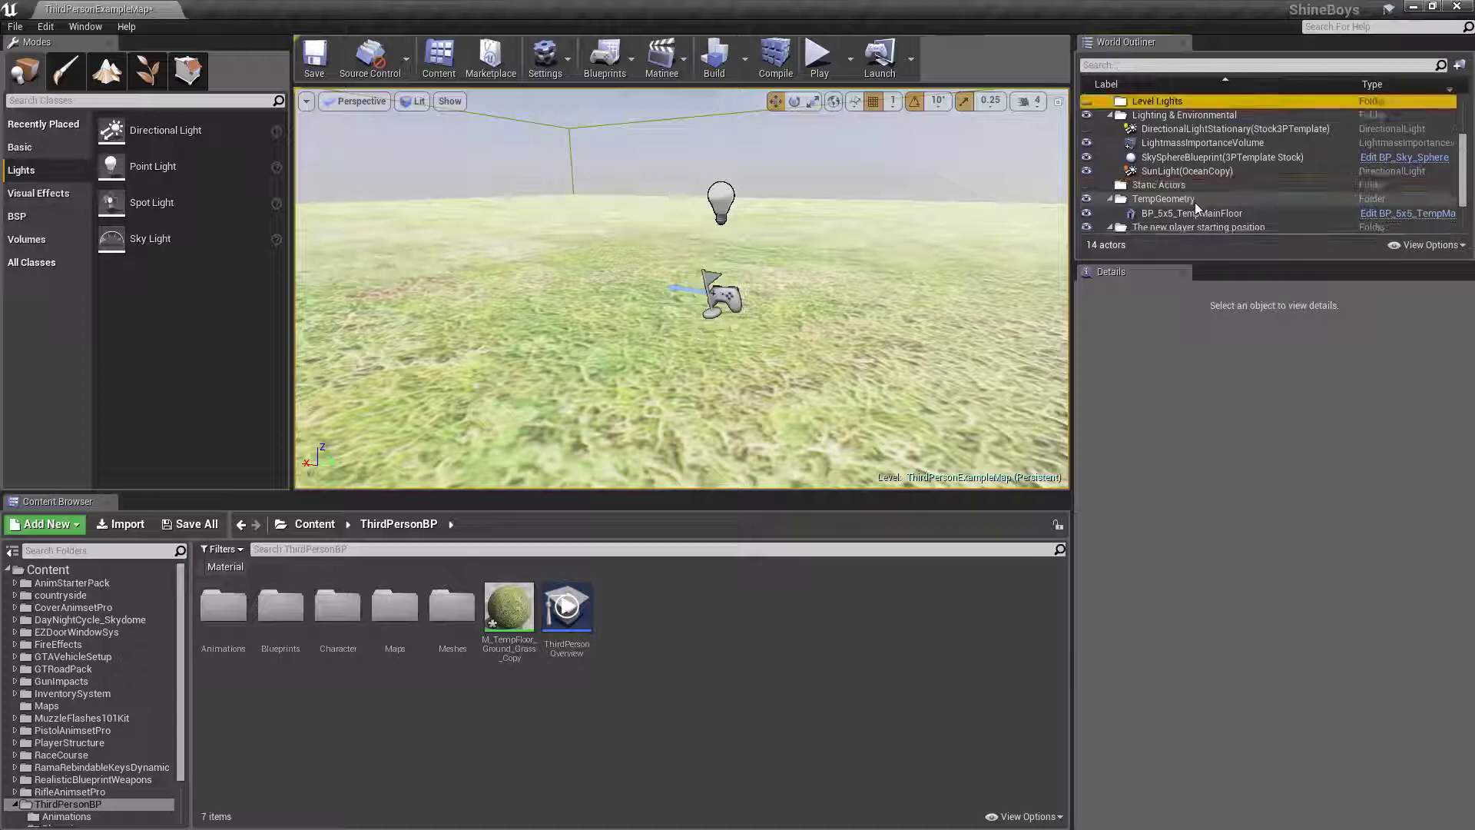
pyautogui.scroll(-1, 1189, 185)
pyautogui.scroll(-3, 1222, 202)
pyautogui.click(1166, 172)
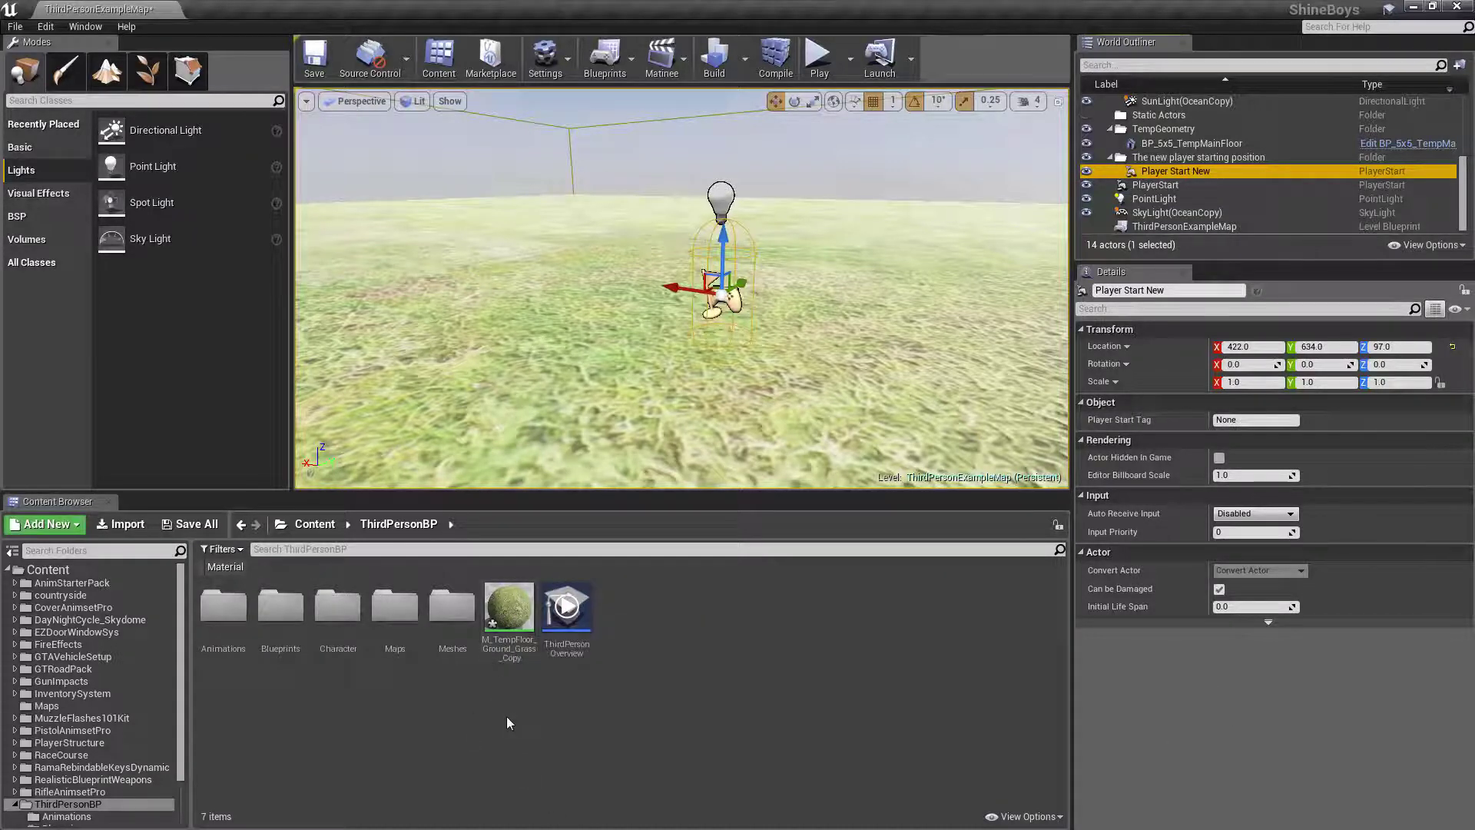
pyautogui.scroll(-2, 81, 818)
# Step through the ThirdPersonBP Blueprints and Character folders into Meshes.
pyautogui.click(65, 770)
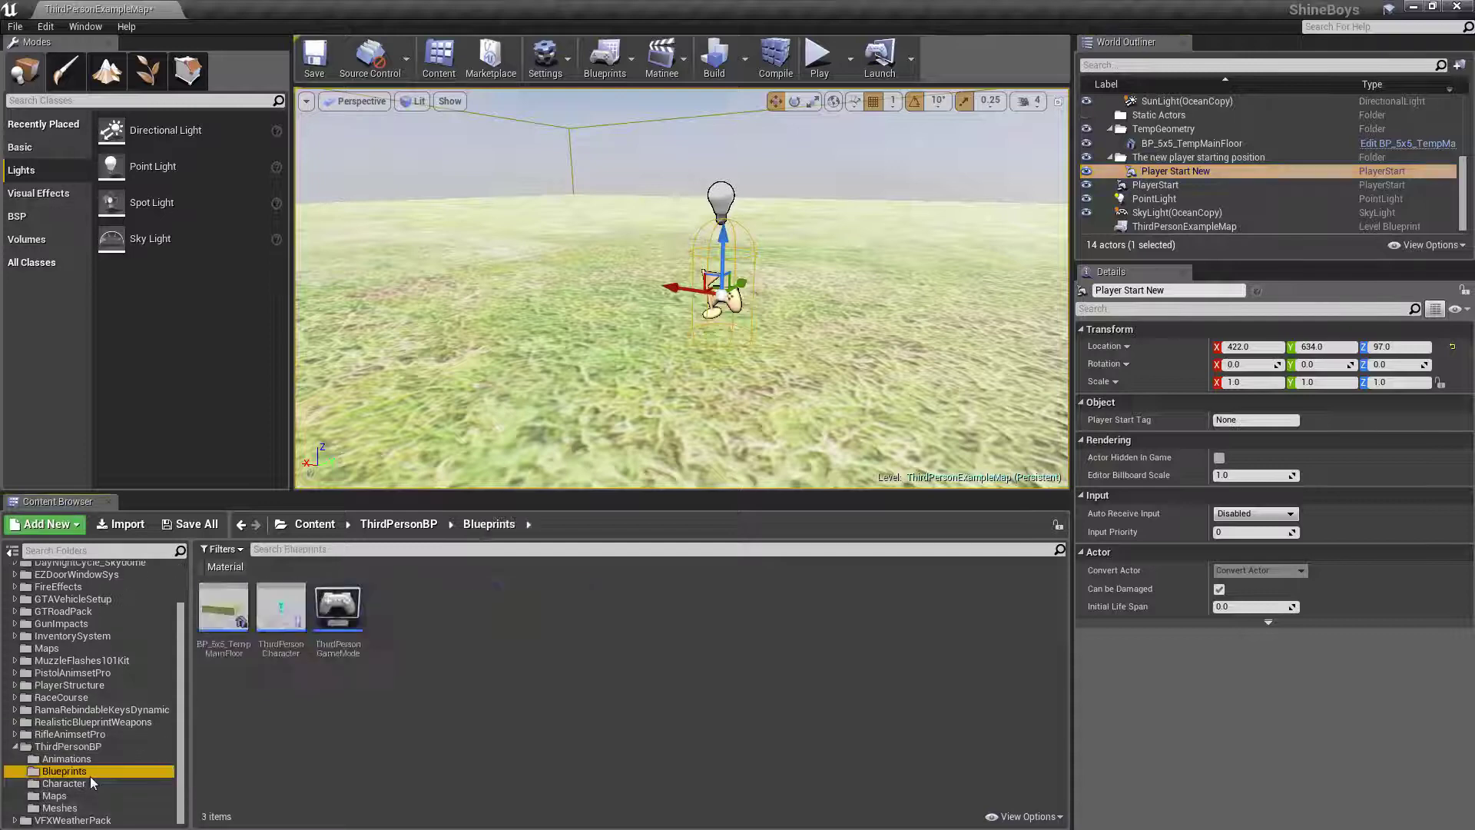
pyautogui.click(55, 795)
pyautogui.click(59, 807)
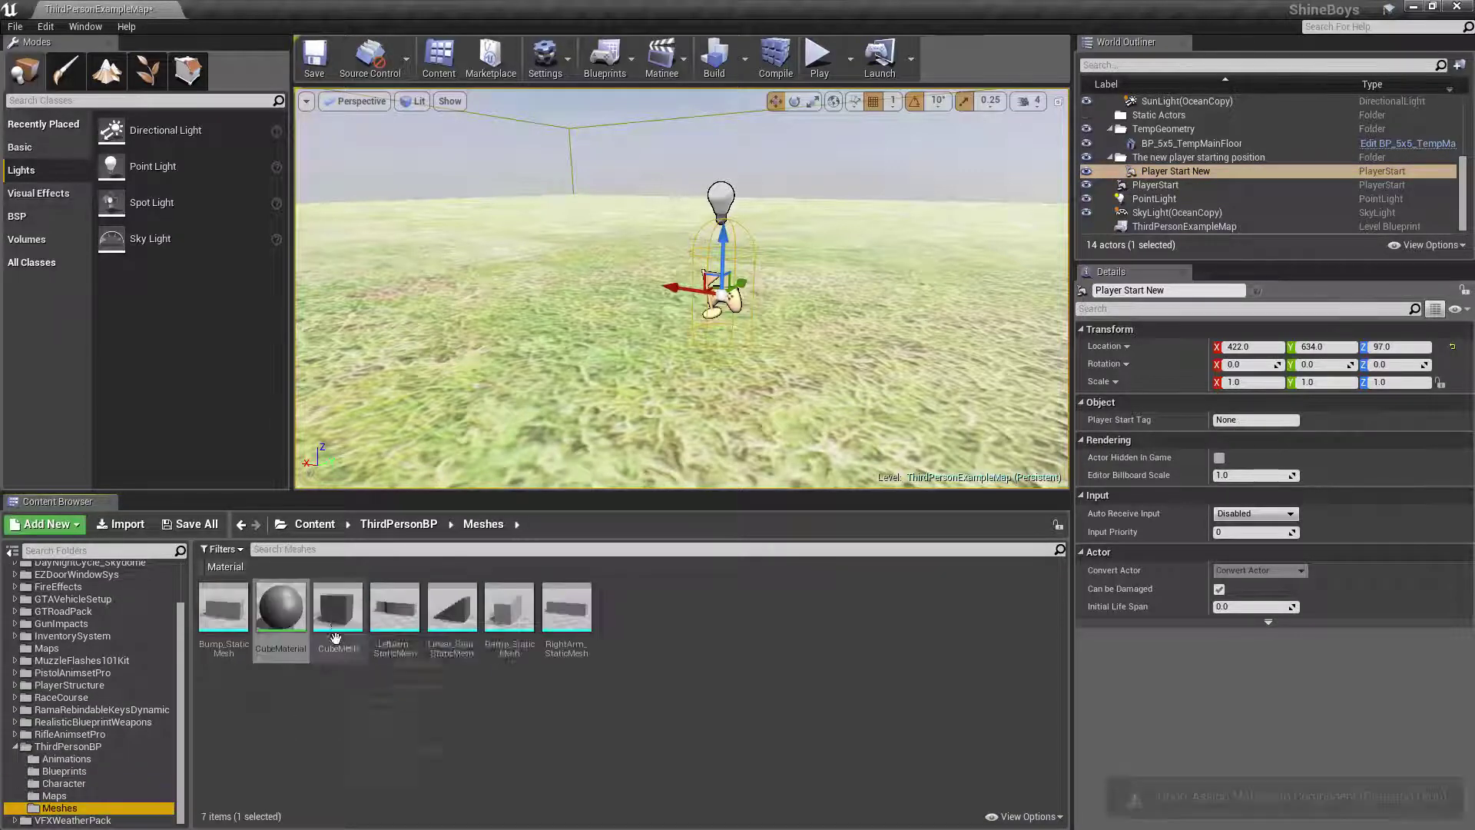
# Place CubeMesh on the grass beside the player start and inspect its components and materials.
pyautogui.moveTo(338, 612); pyautogui.dragTo(566, 345)
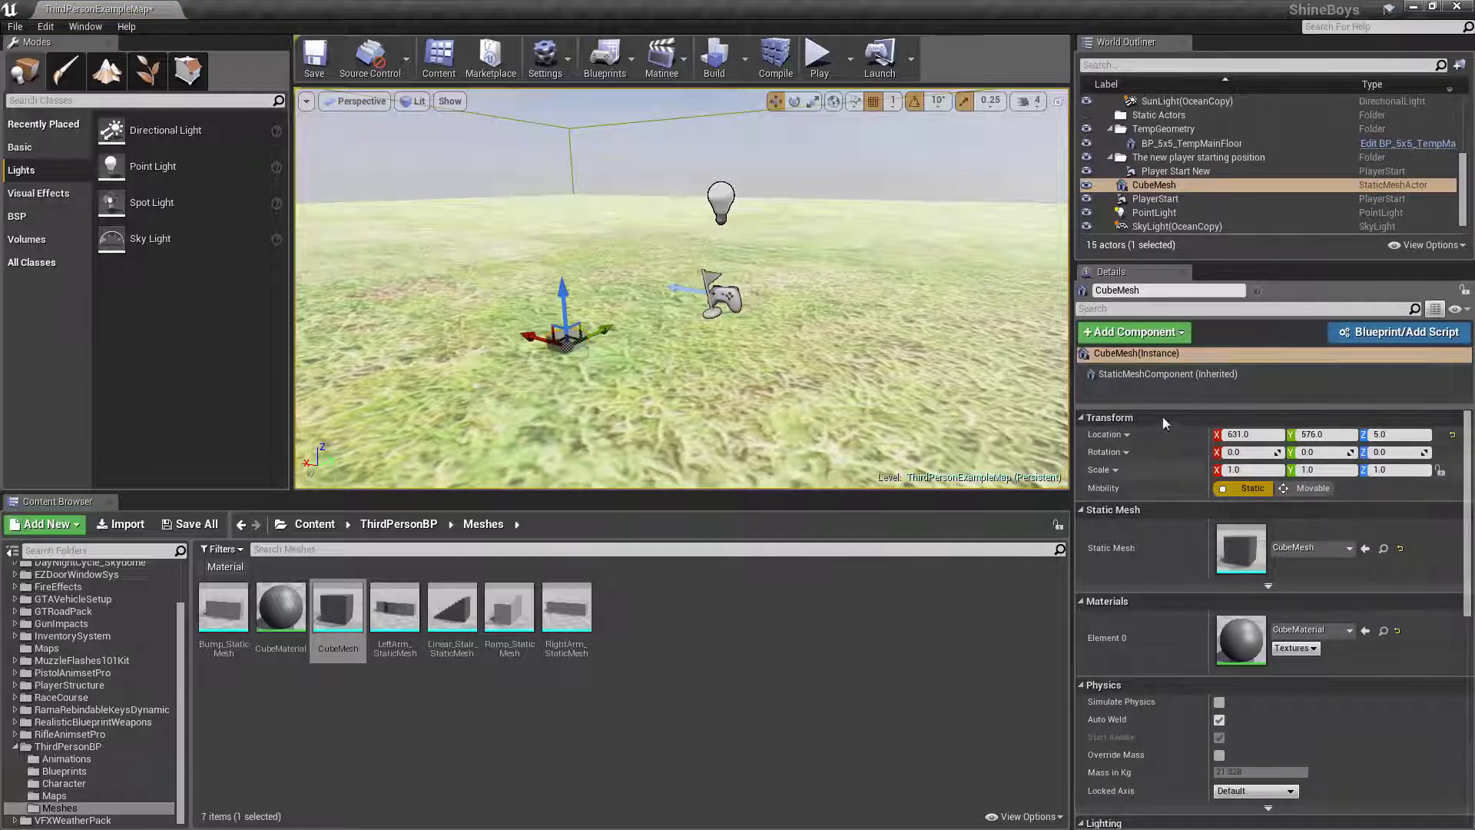
pyautogui.click(1156, 373)
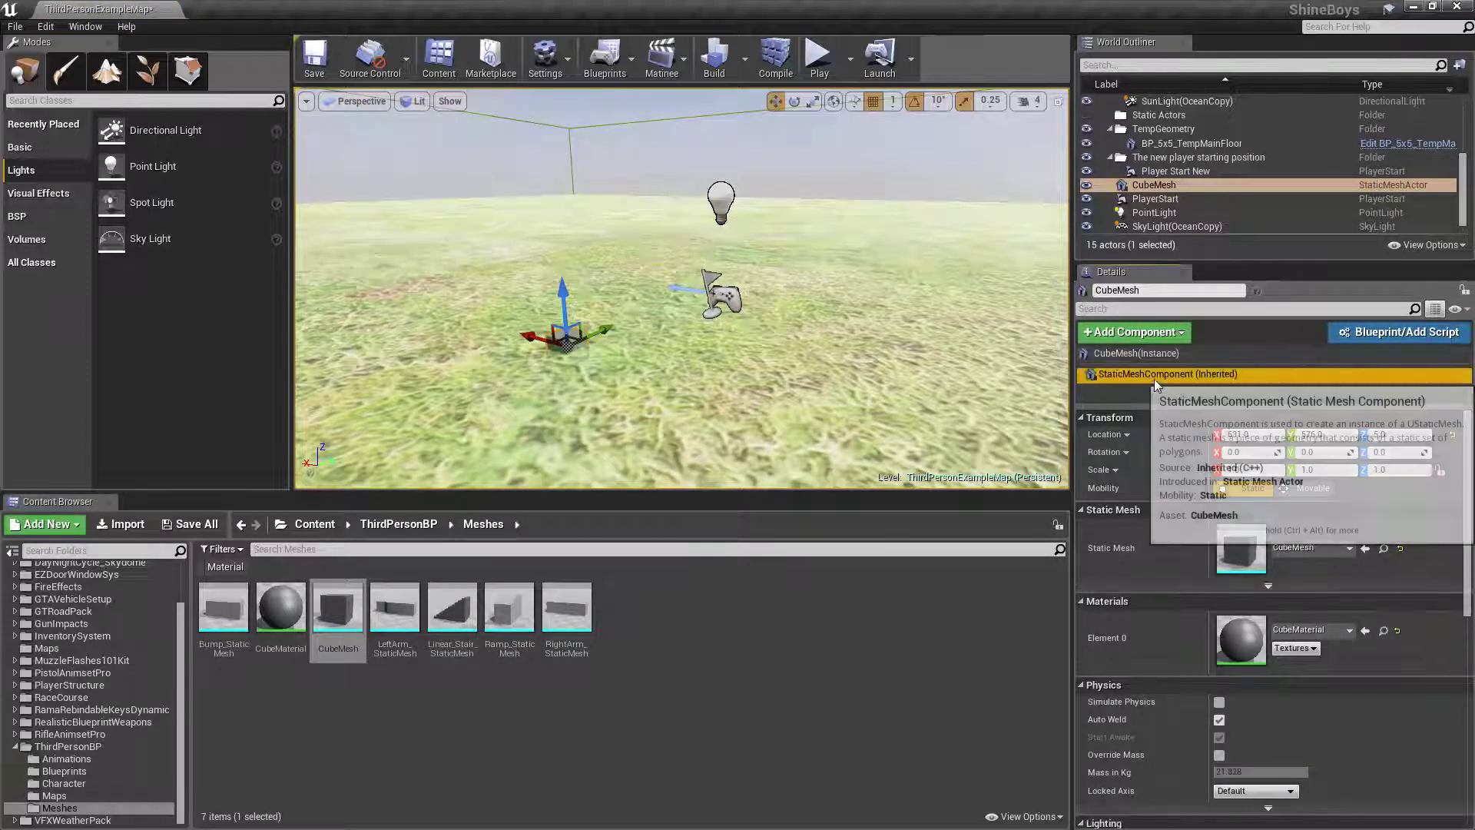
pyautogui.click(1185, 336)
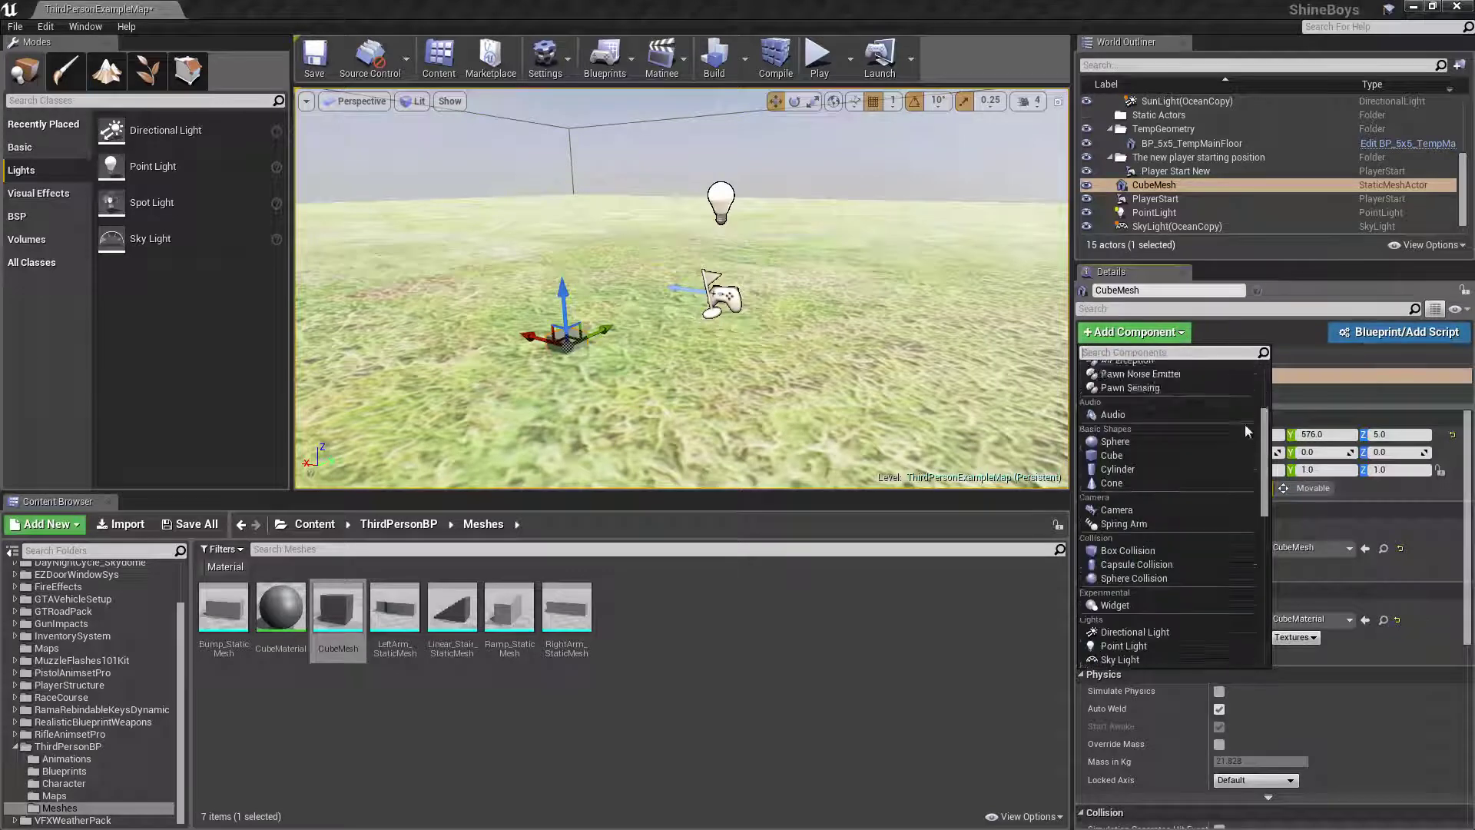
pyautogui.click(1288, 333)
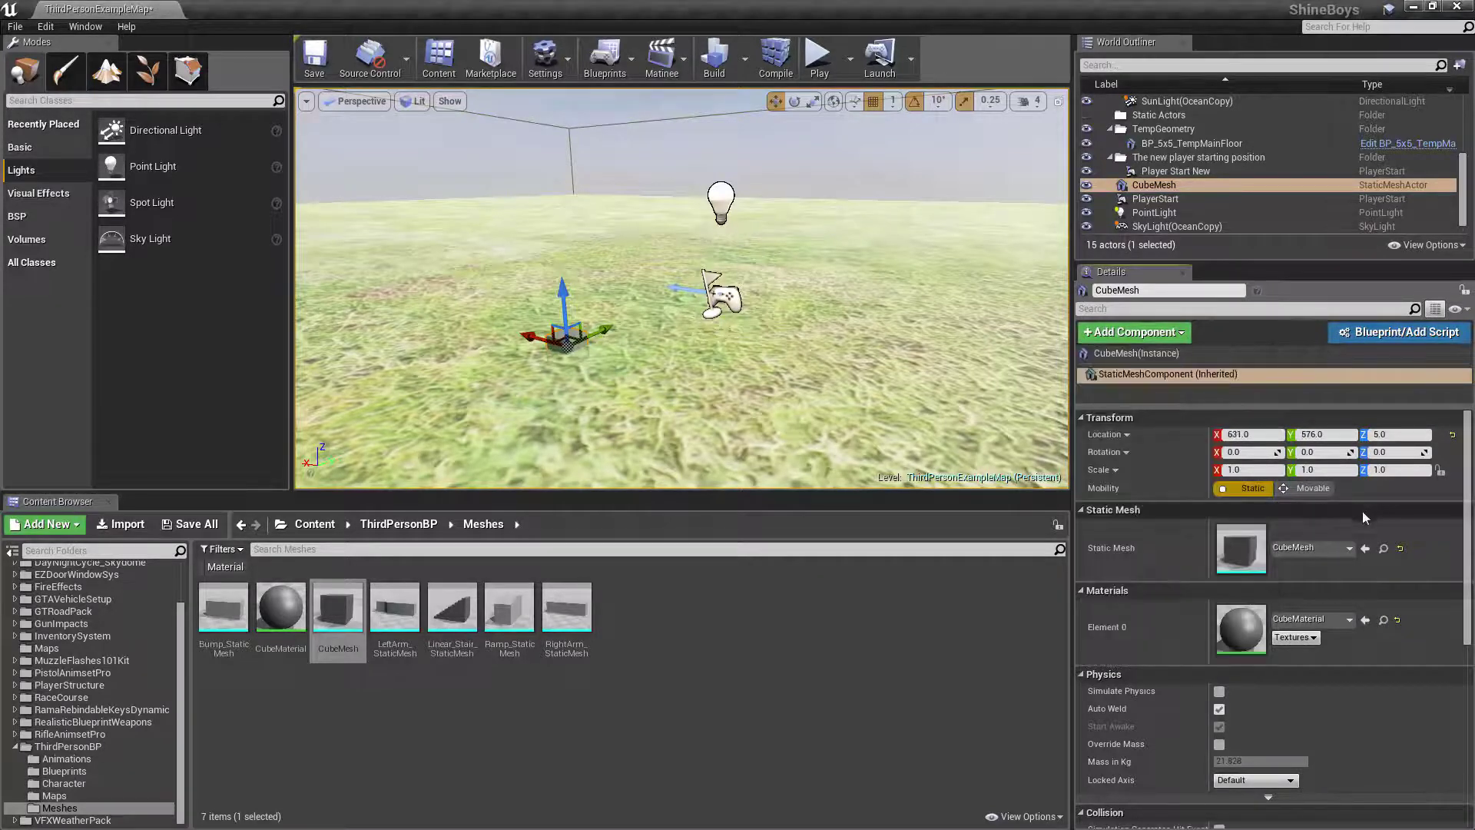
pyautogui.scroll(-2, 1360, 513)
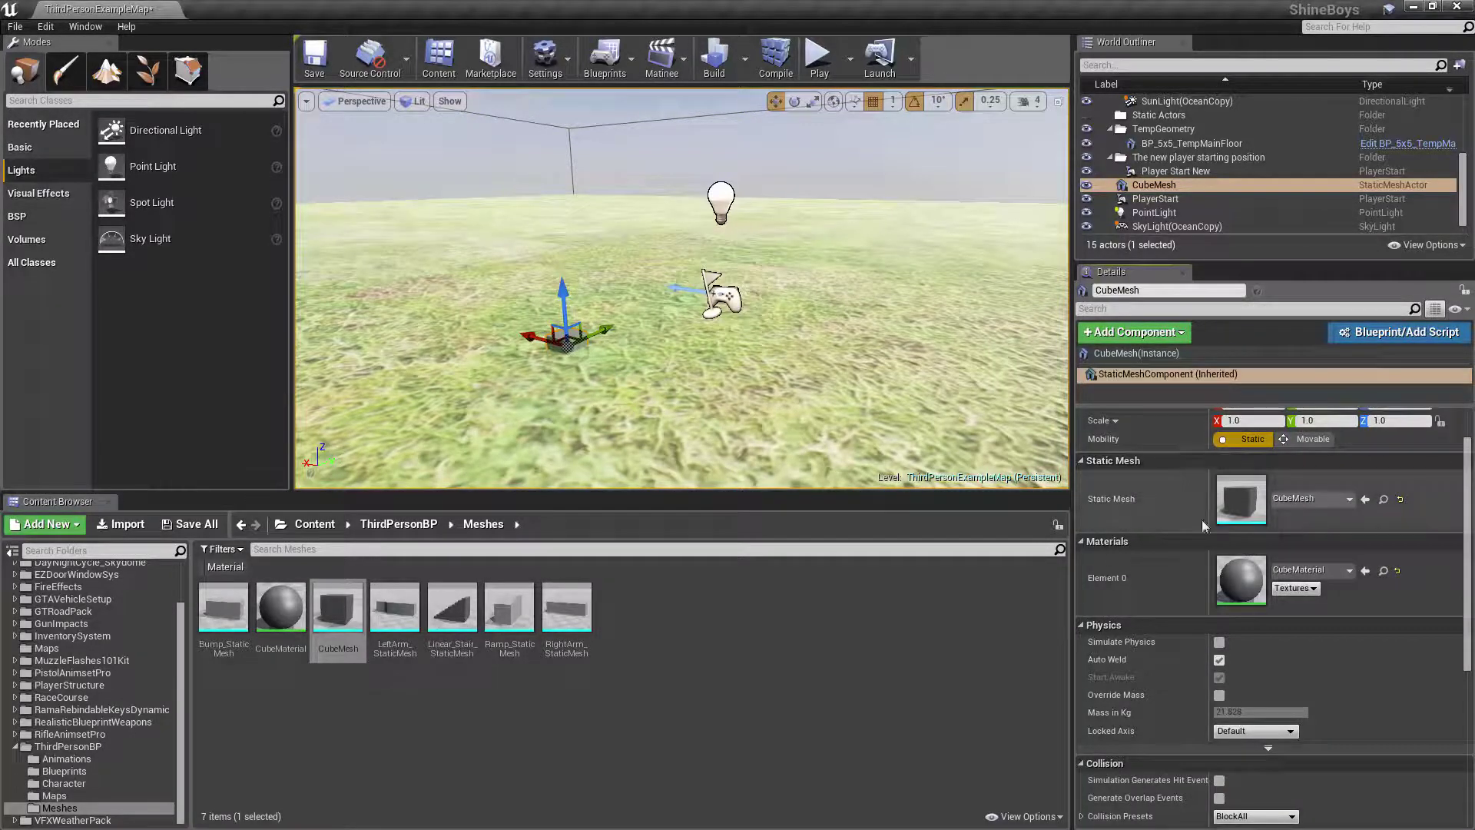
pyautogui.click(1309, 500)
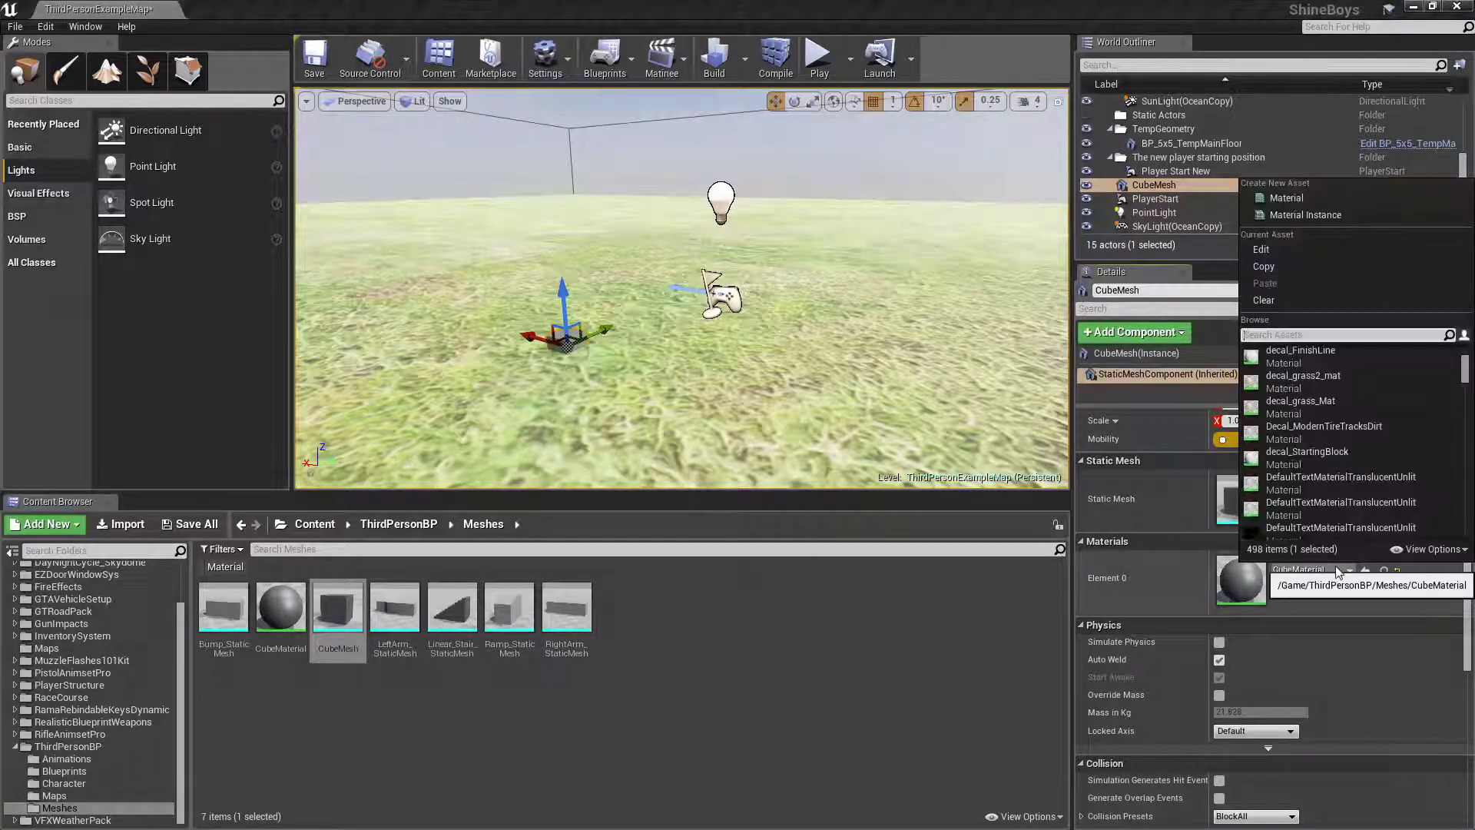
pyautogui.scroll(-2, 1343, 587)
pyautogui.scroll(-2, 1350, 607)
pyautogui.scroll(-2, 1178, 511)
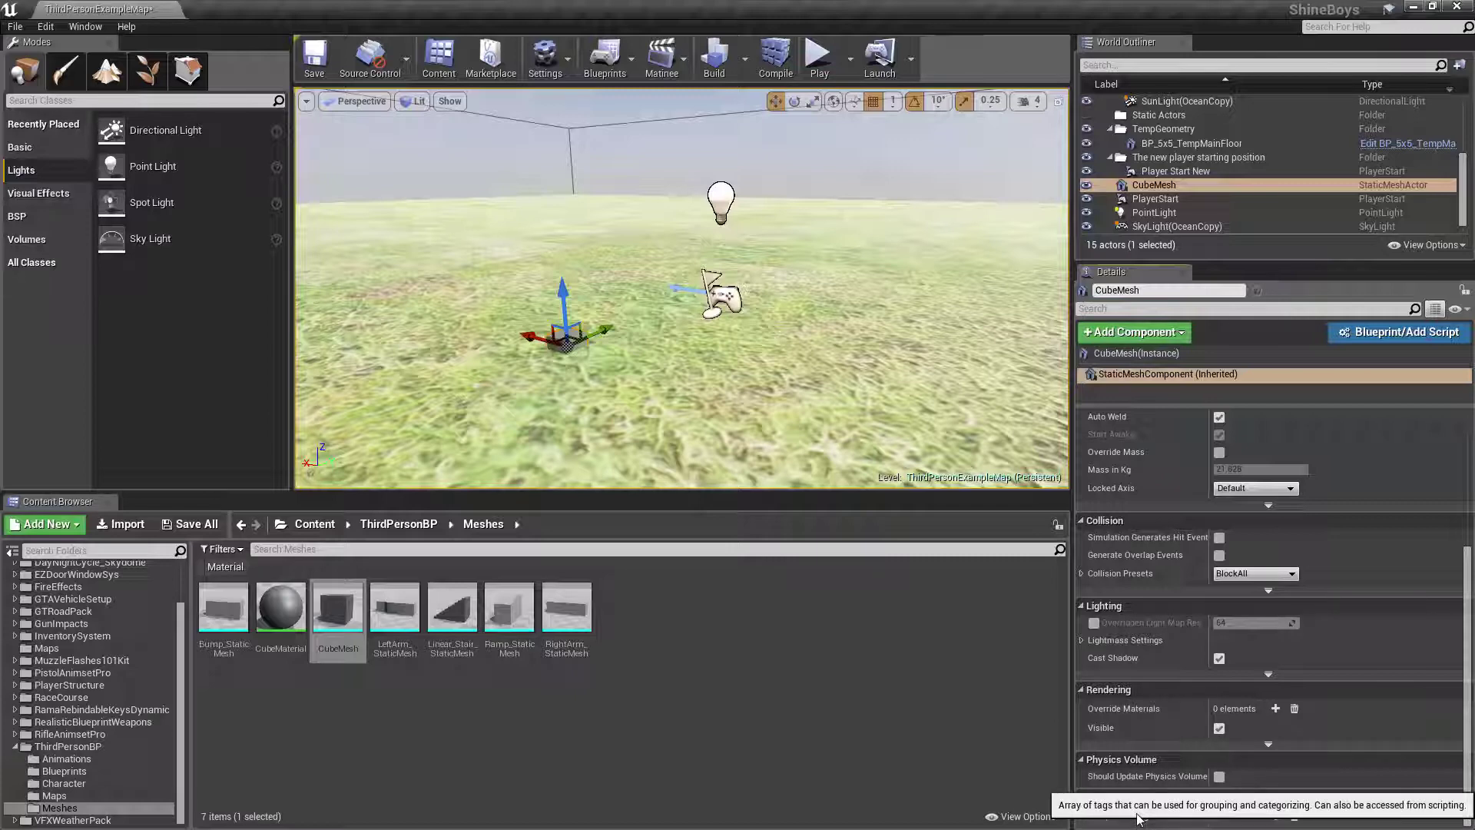
pyautogui.scroll(3, 1174, 679)
pyautogui.scroll(3, 1167, 662)
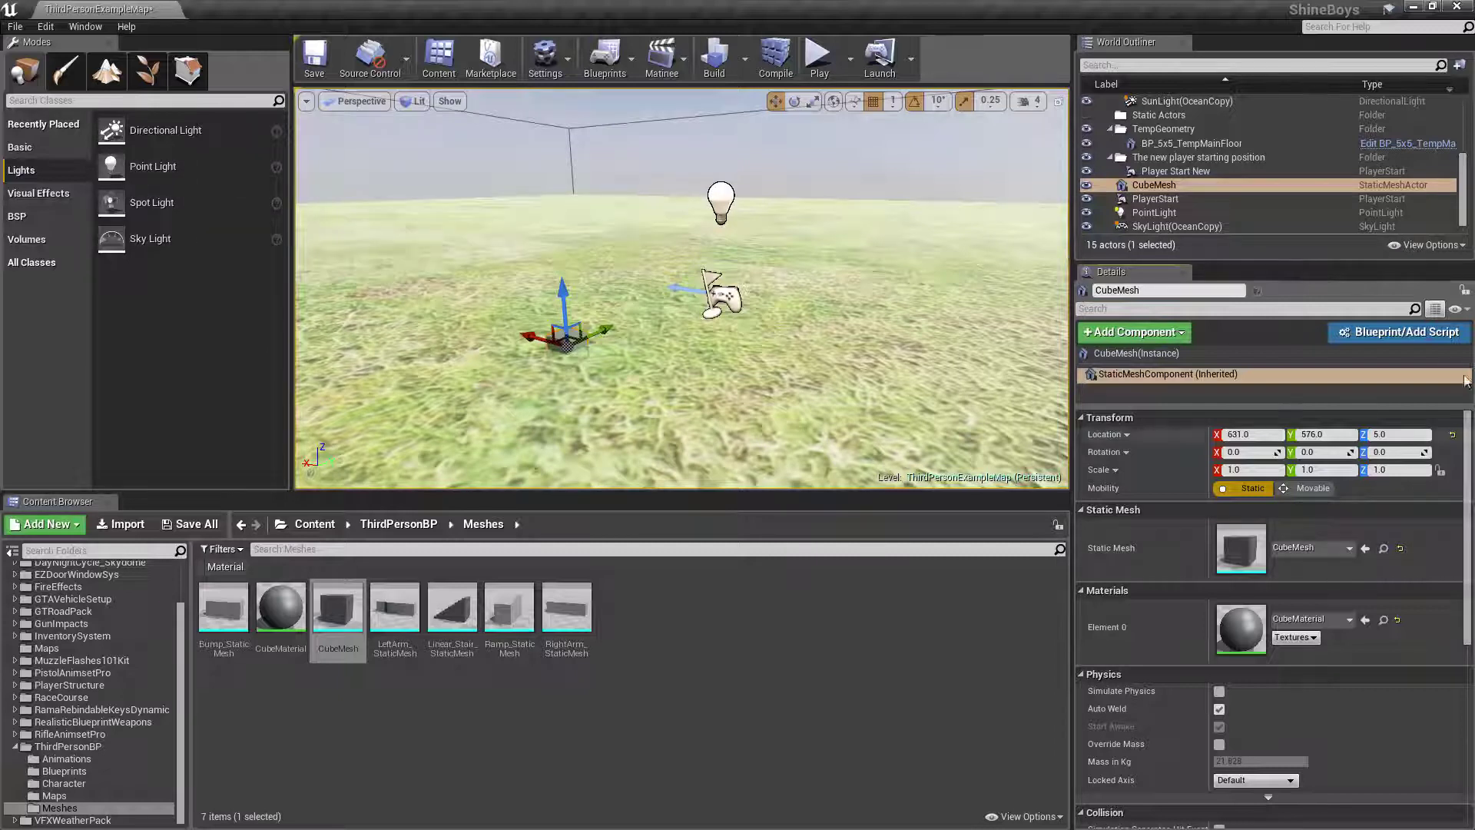
# Deselect CubeMesh and display the ThirdPersonBP folder contents in the Content Browser.
pyautogui.click(875, 687)
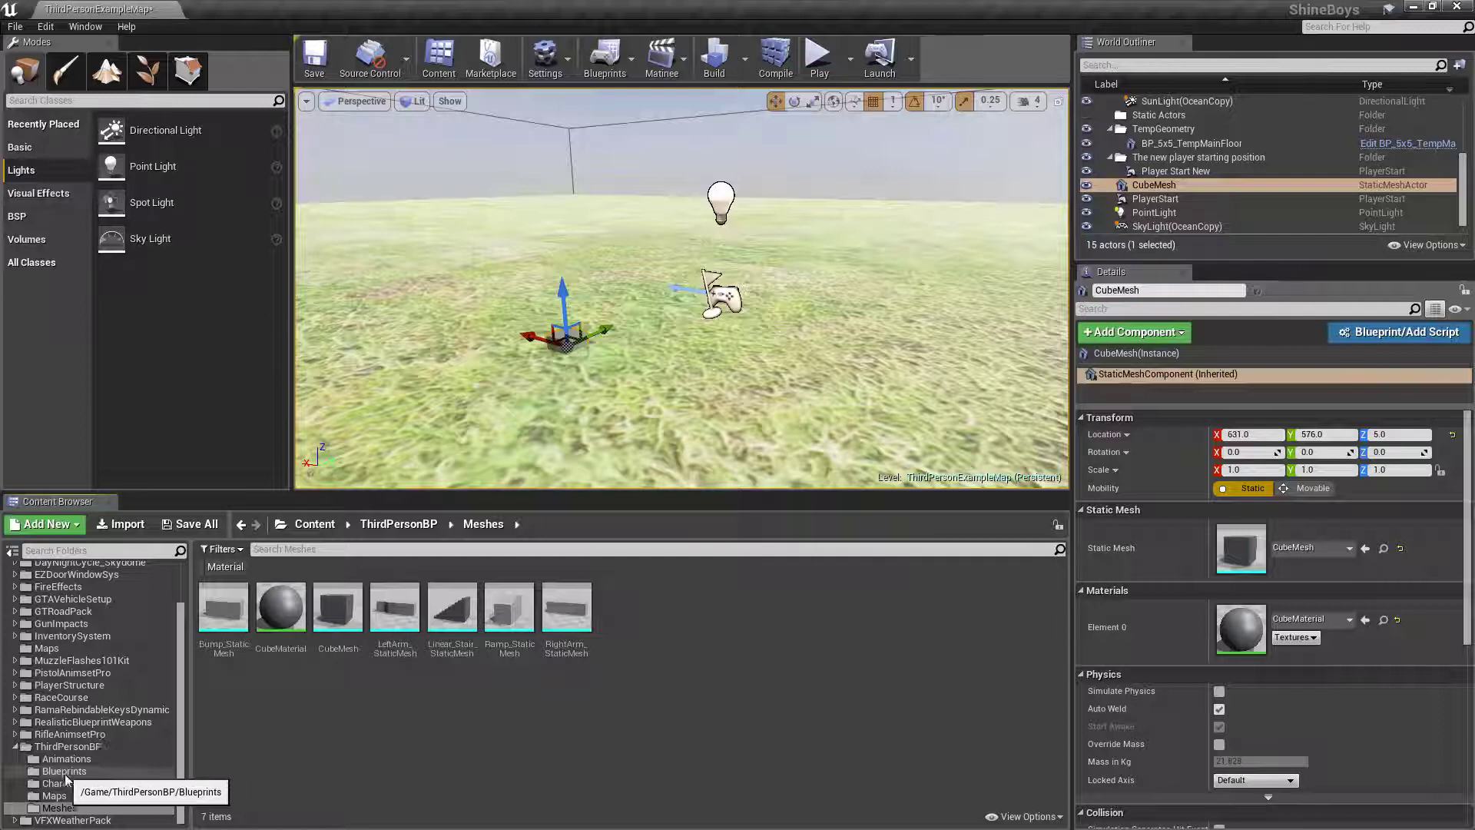
pyautogui.click(122, 746)
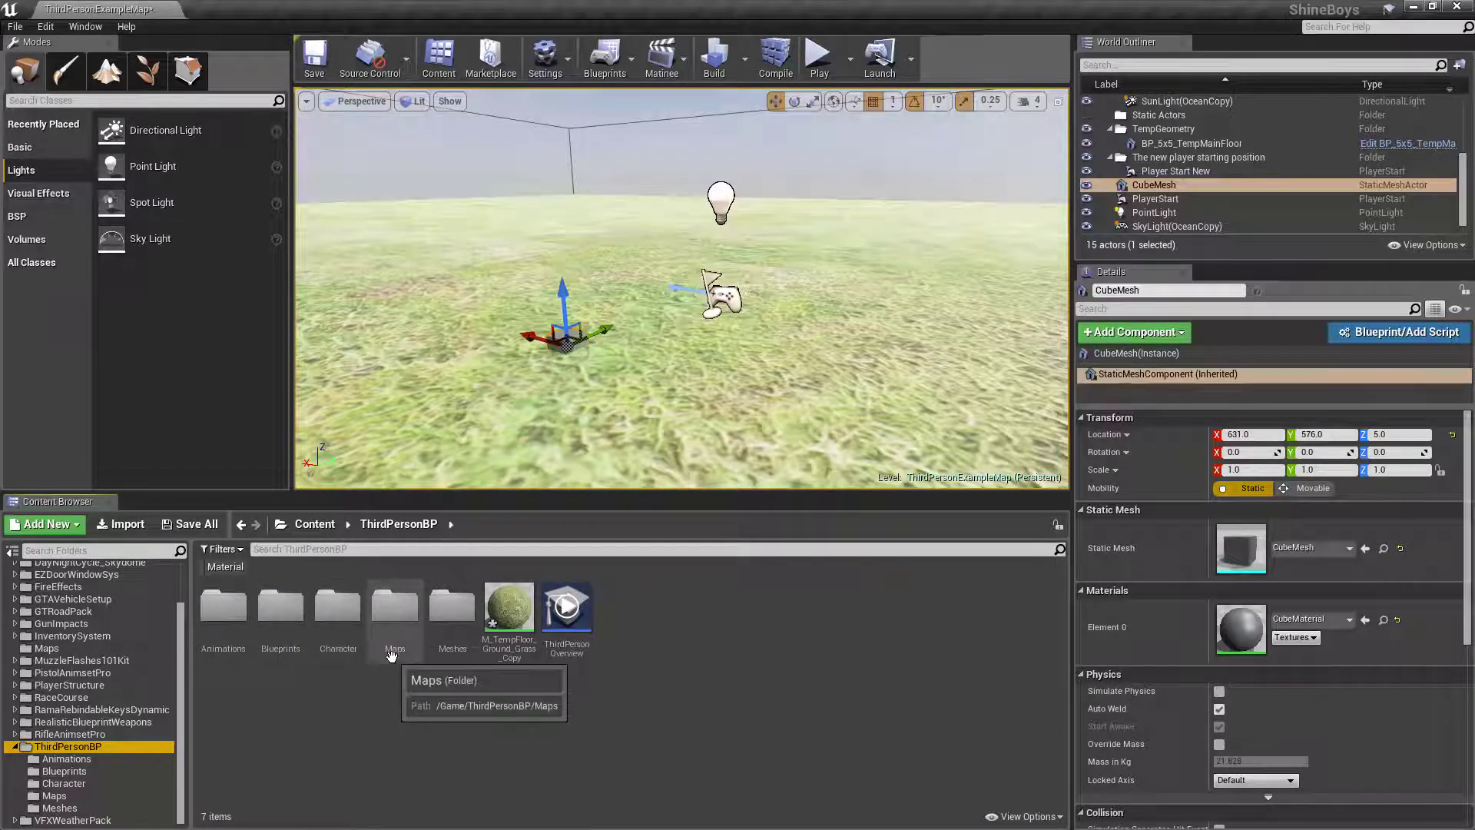
# Place two Linear_Stair copies, delete both, then place a fresh stair on the grass.
pyautogui.doubleClick(452, 608)
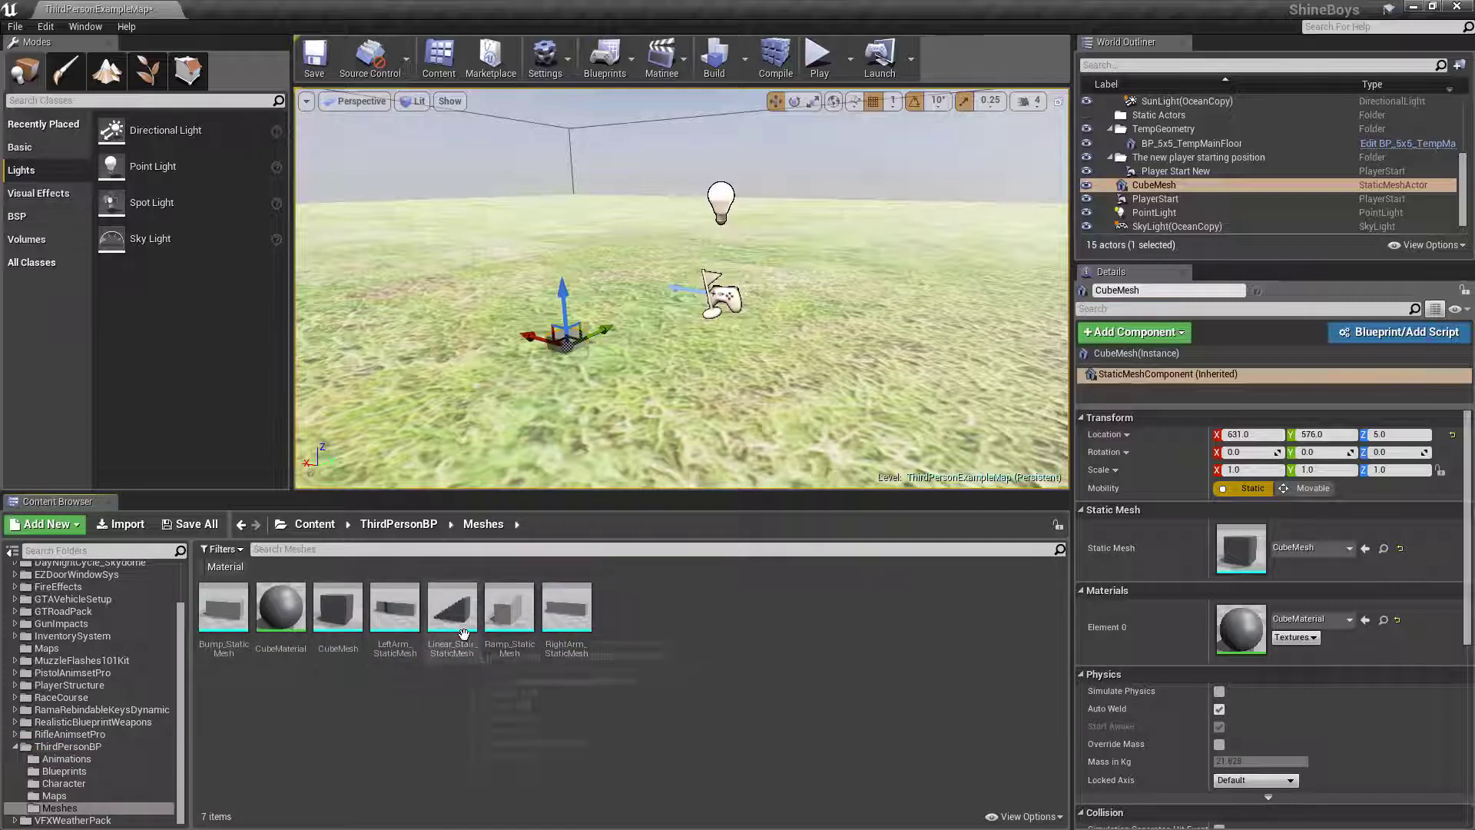
pyautogui.moveTo(462, 633); pyautogui.dragTo(622, 369)
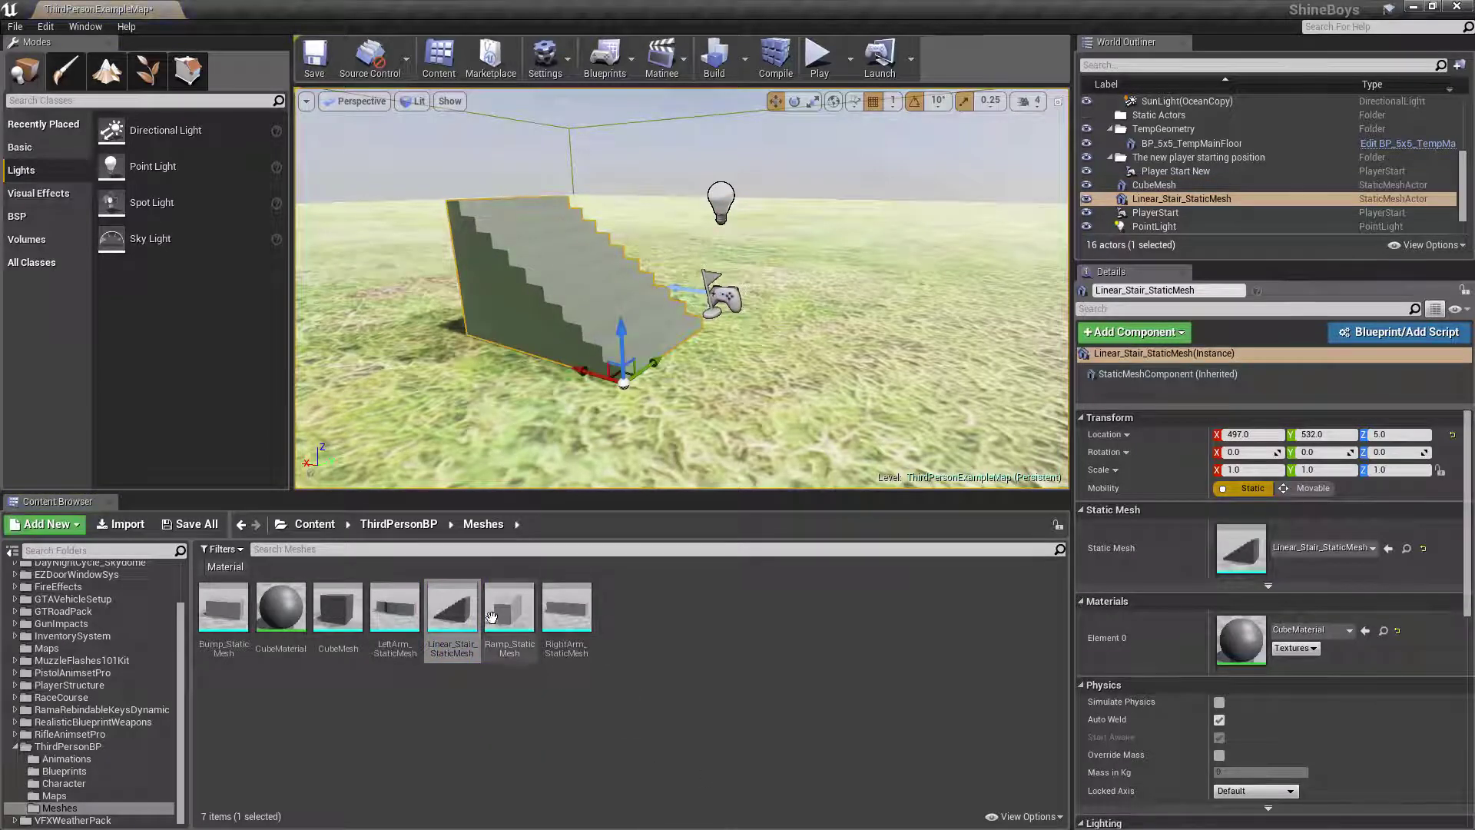
pyautogui.moveTo(452, 610)
pyautogui.mouseDown()
pyautogui.moveTo(832, 388)
pyautogui.moveTo(772, 436)
pyautogui.mouseUp()
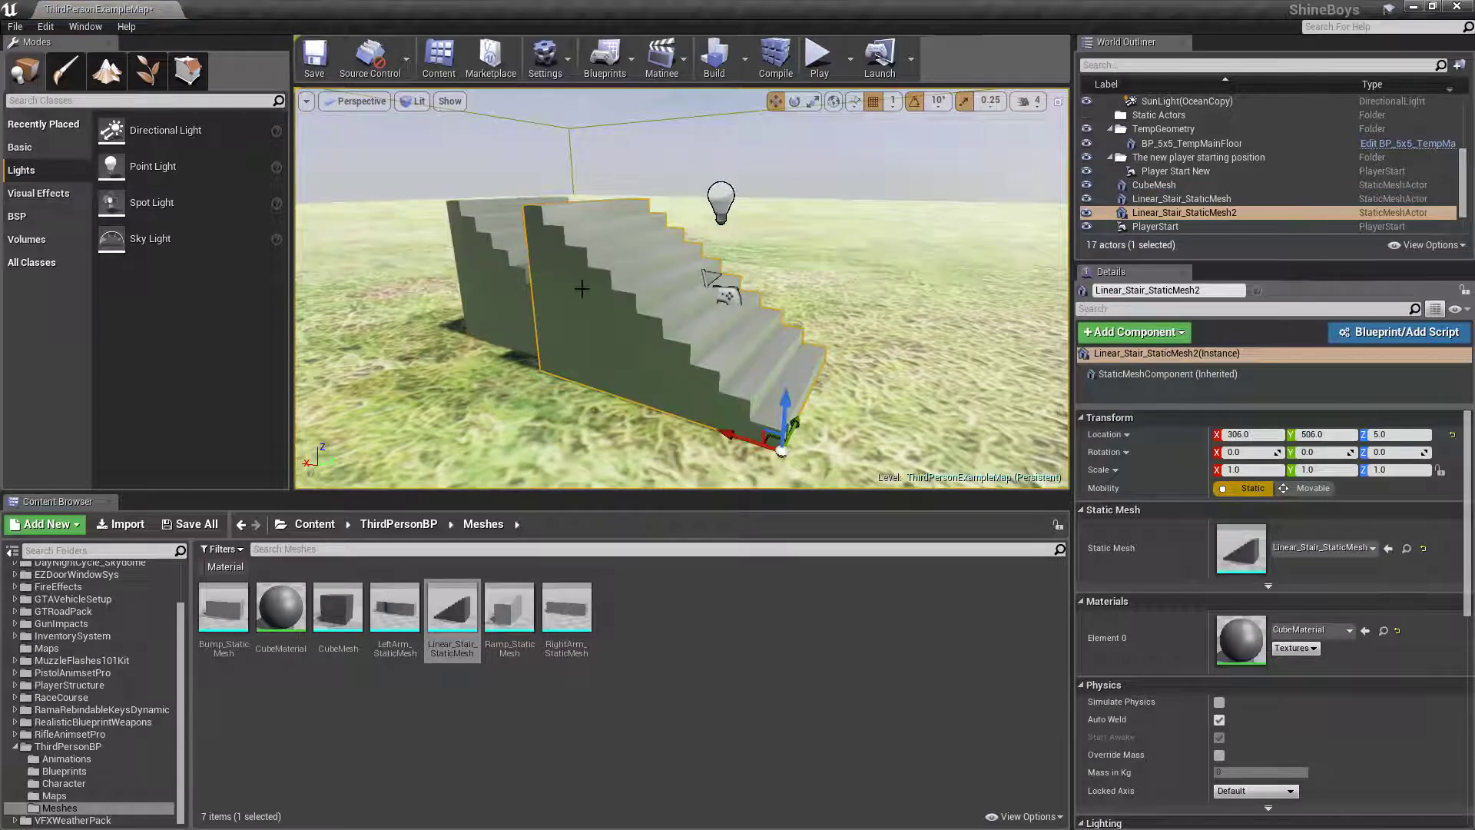
pyautogui.press('Delete')
pyautogui.click(506, 285)
pyautogui.press('Delete')
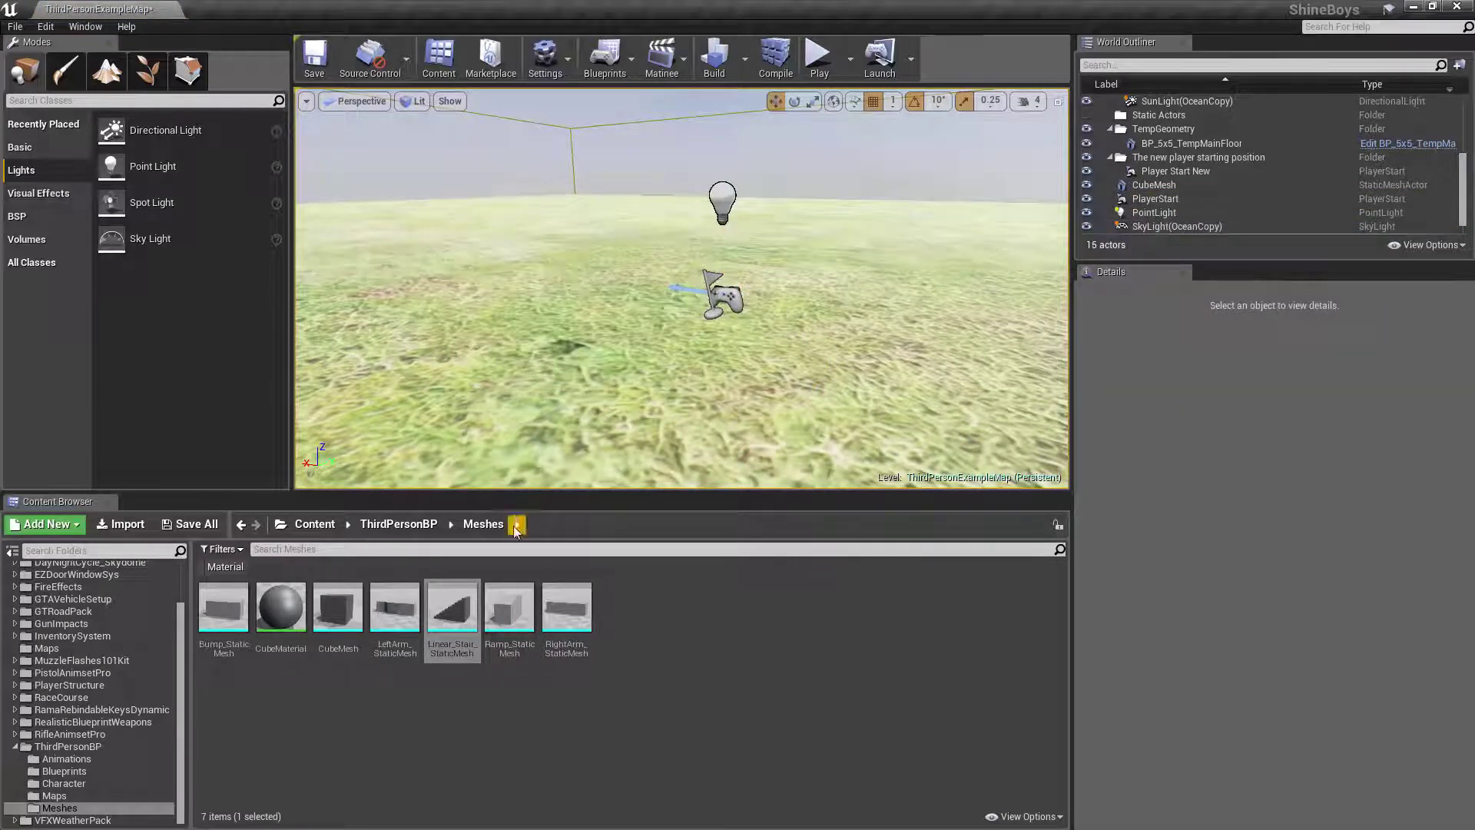
pyautogui.moveTo(451, 612)
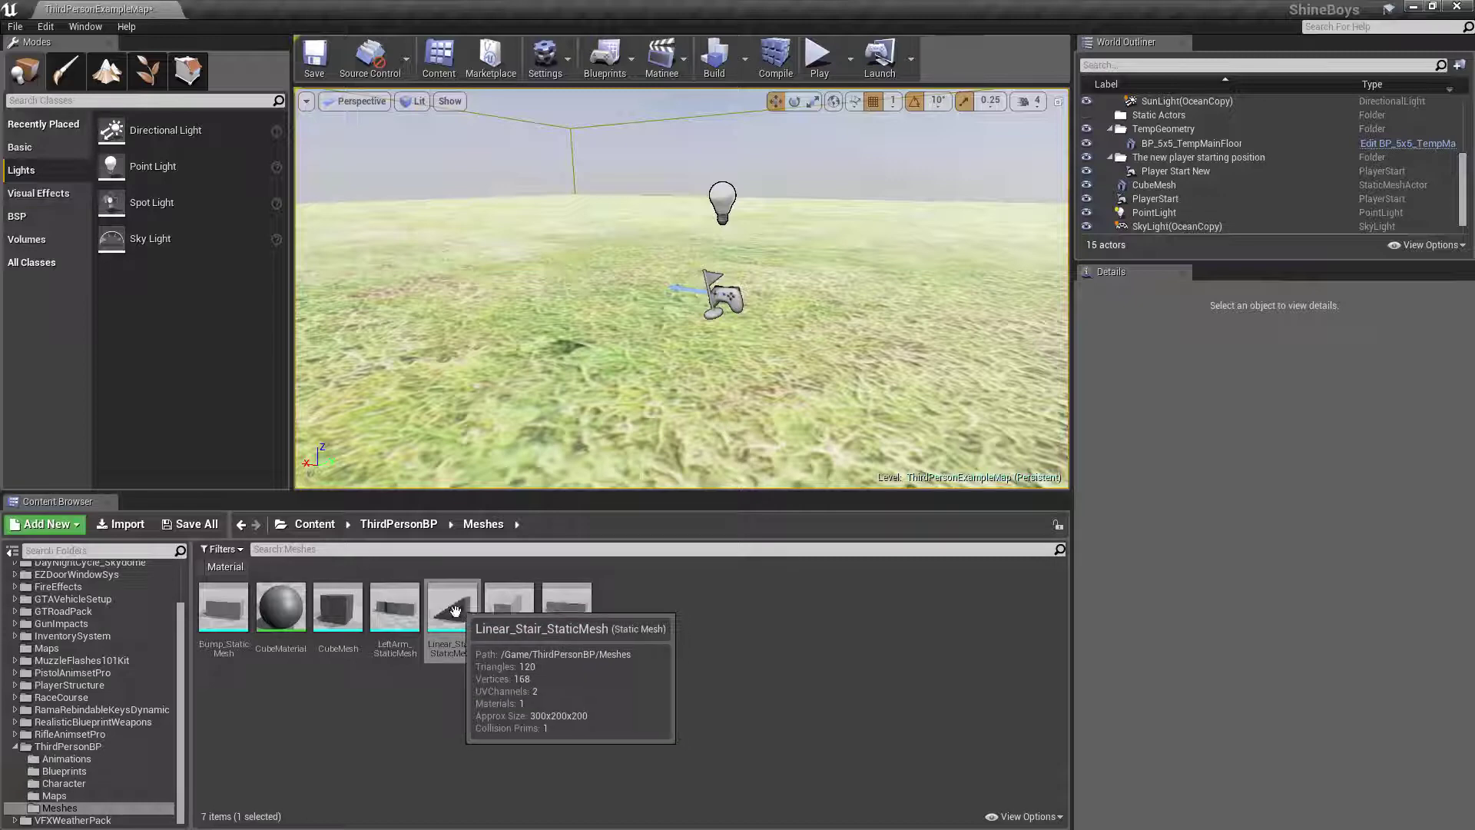
pyautogui.moveTo(461, 608); pyautogui.dragTo(560, 403)
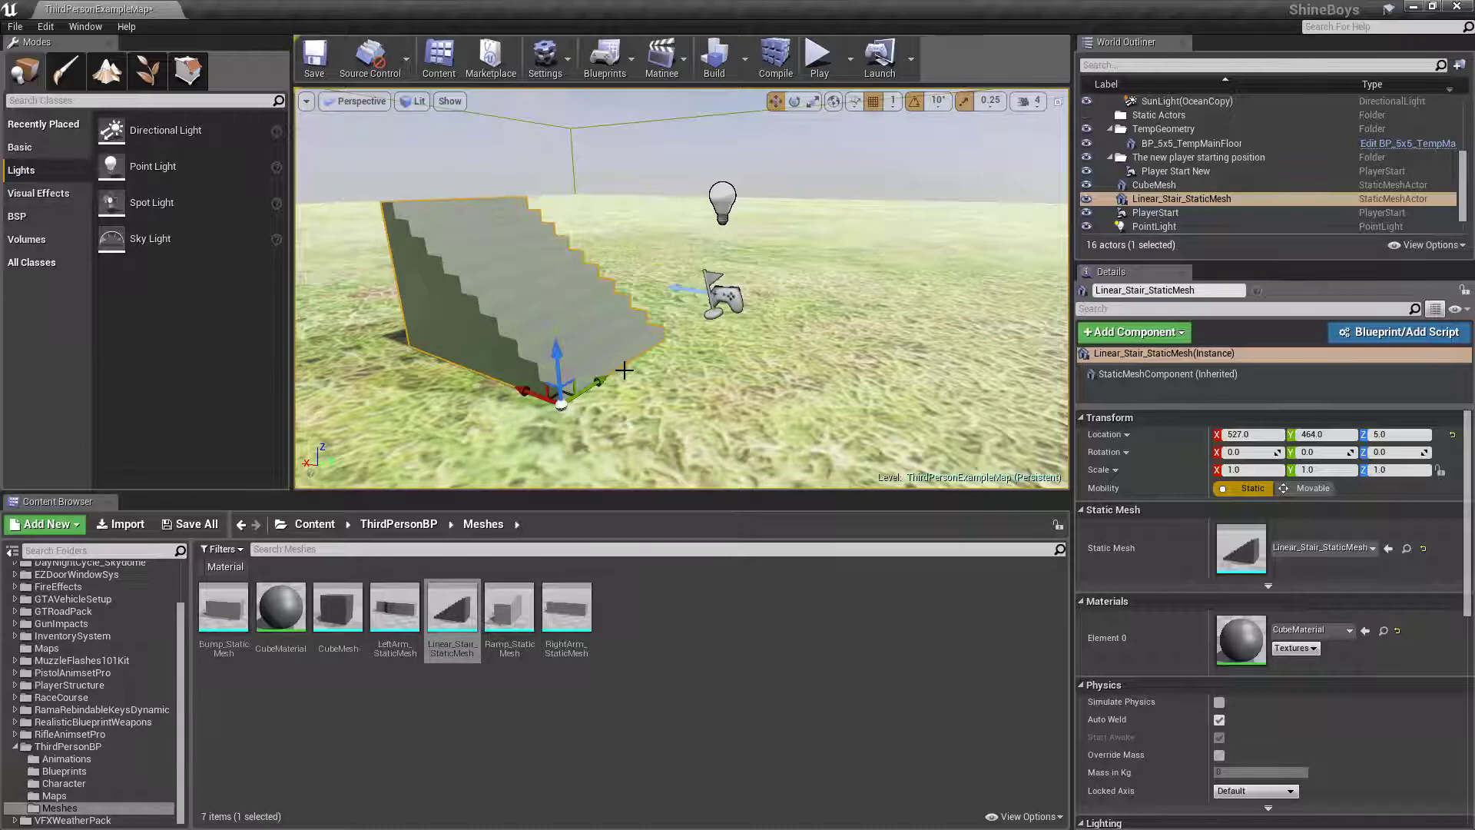
# Replace the stair with a fresh one and toggle its gizmo between rotate and move.
pyautogui.press('Delete')
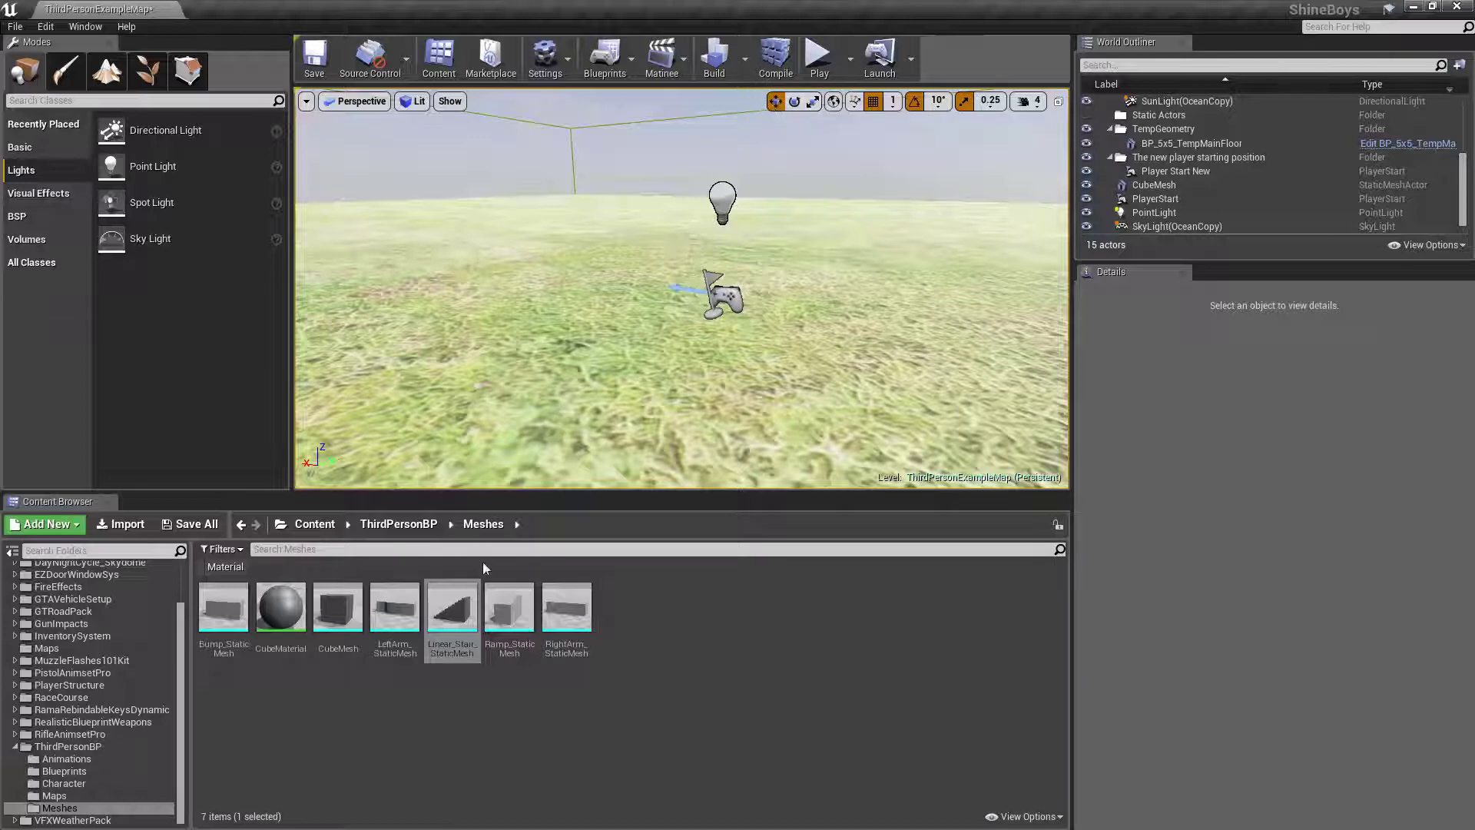
pyautogui.moveTo(452, 611); pyautogui.dragTo(553, 311)
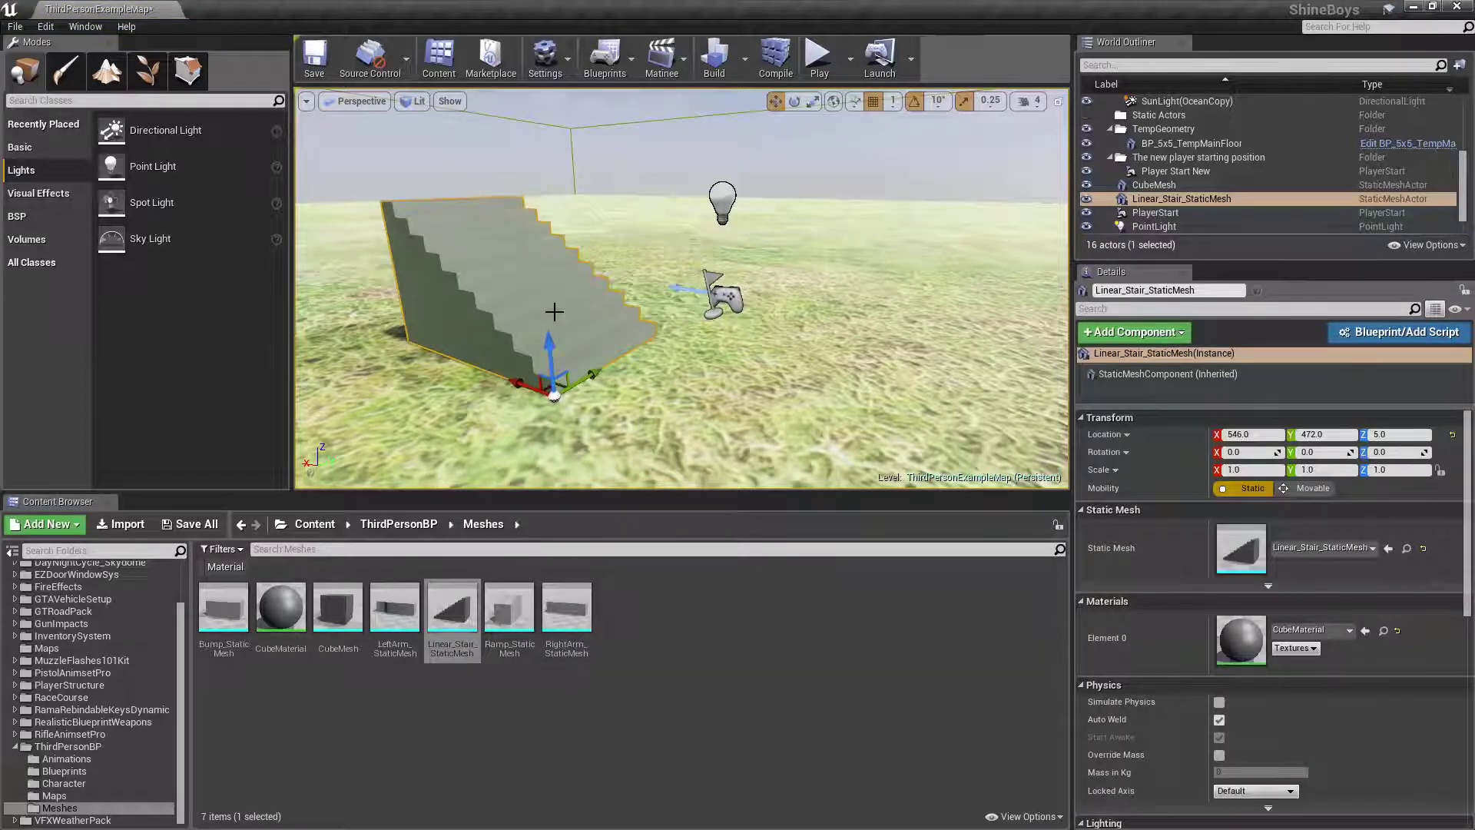
pyautogui.press('e')
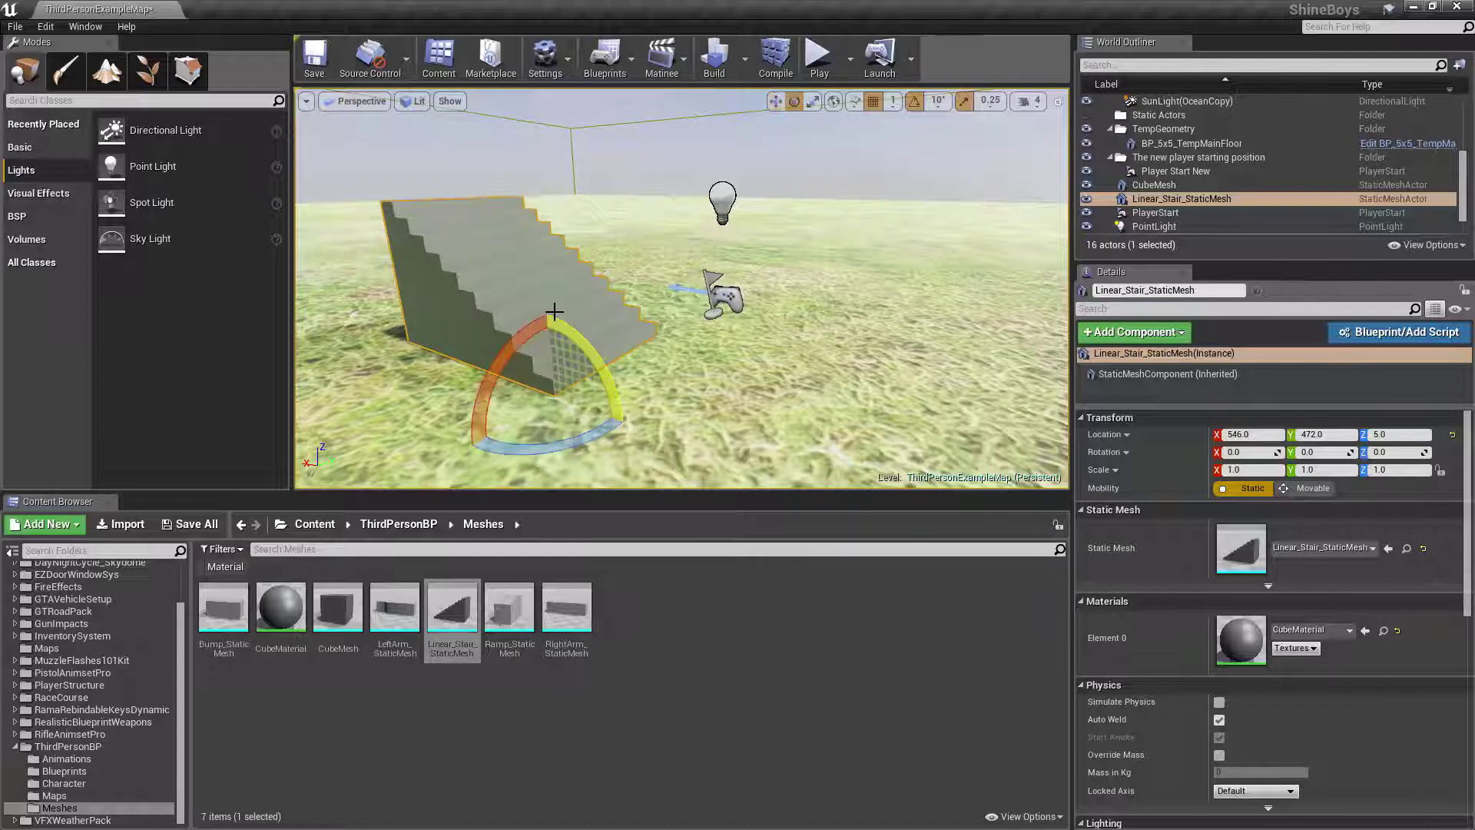
pyautogui.press('w')
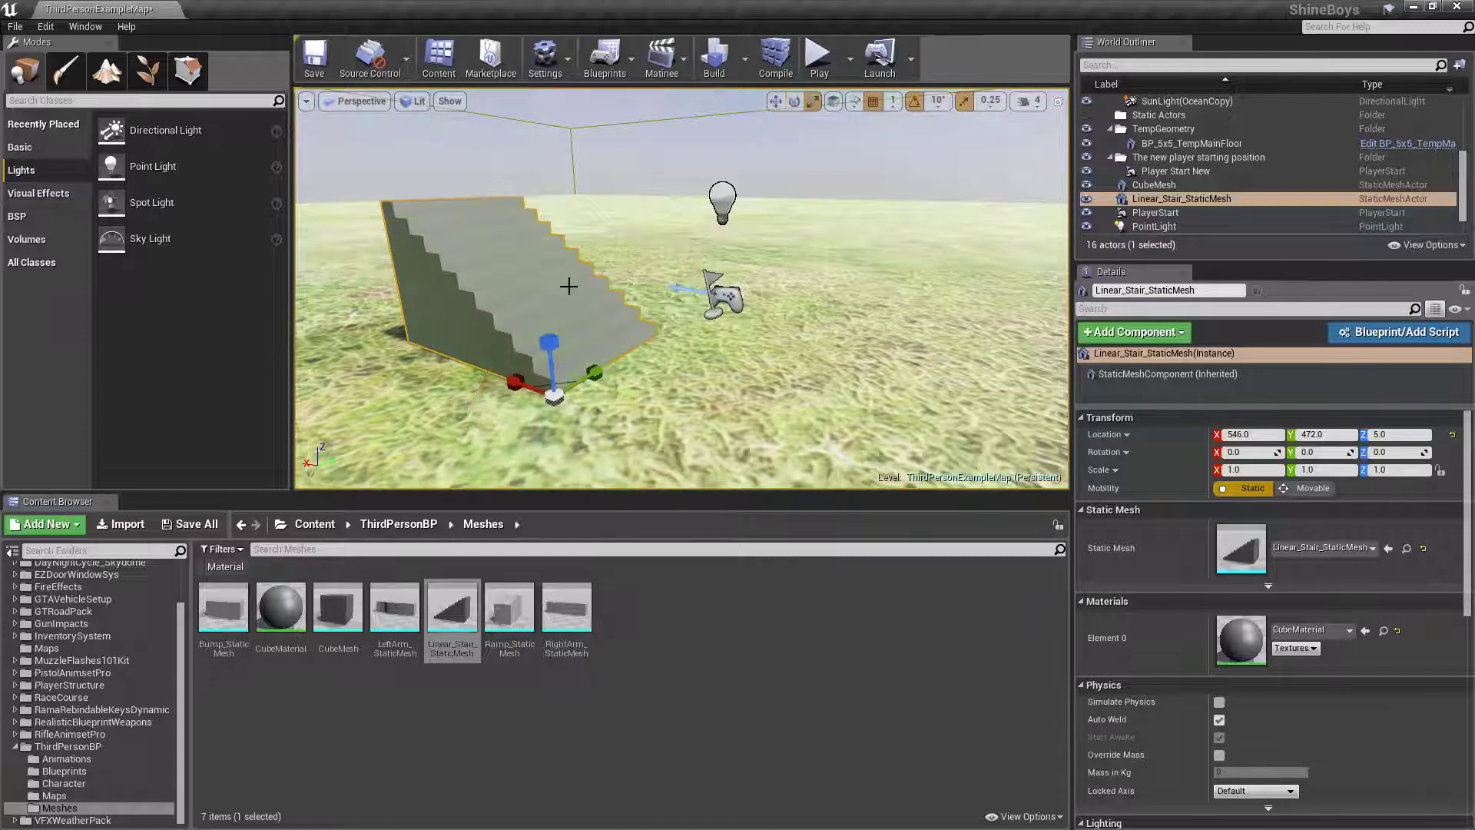
# Switch between move, rotate and scale via the viewport toolbar icons, then E and W.
pyautogui.click(777, 101)
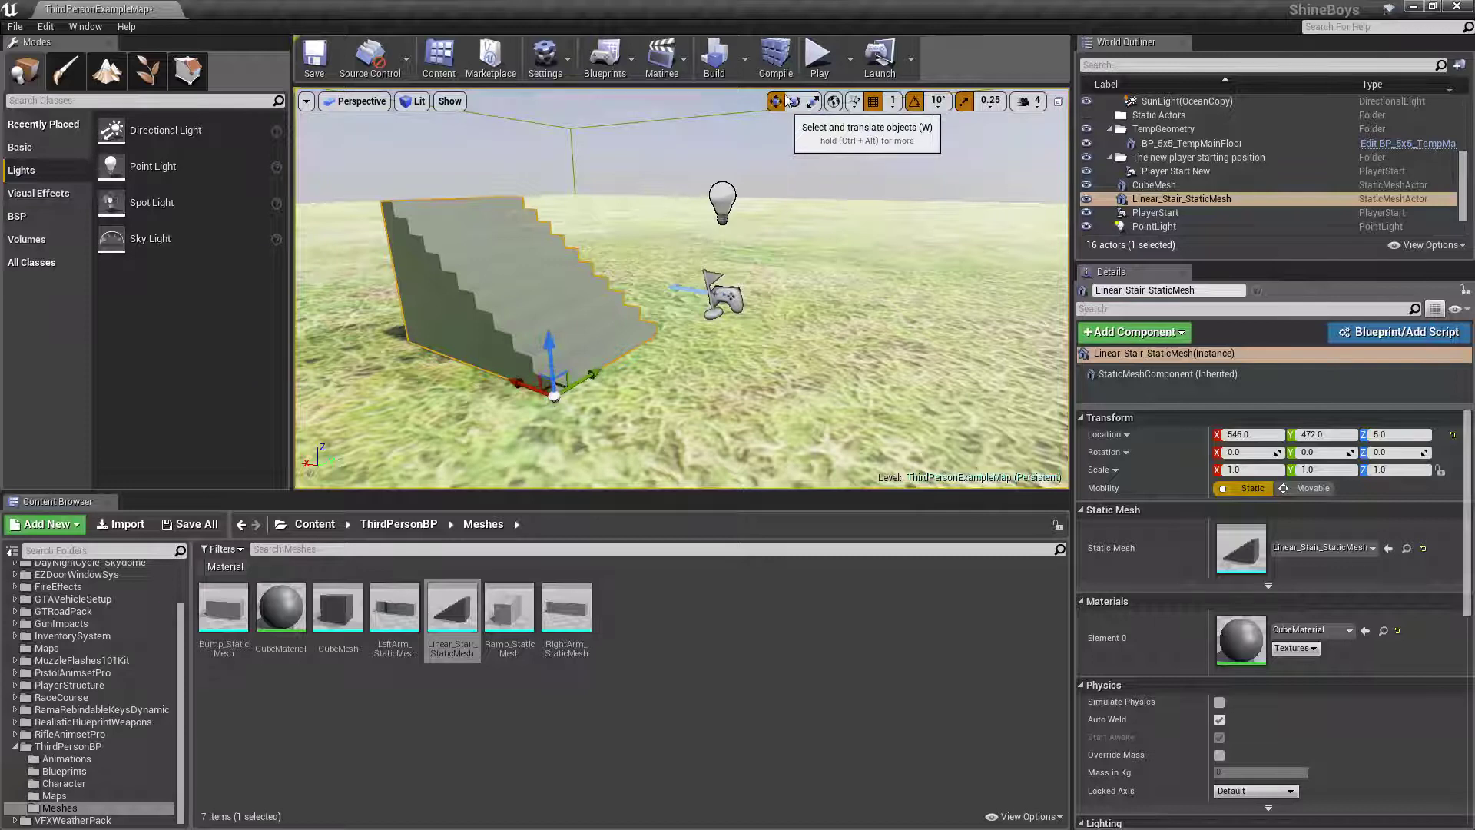
pyautogui.click(793, 100)
pyautogui.click(812, 100)
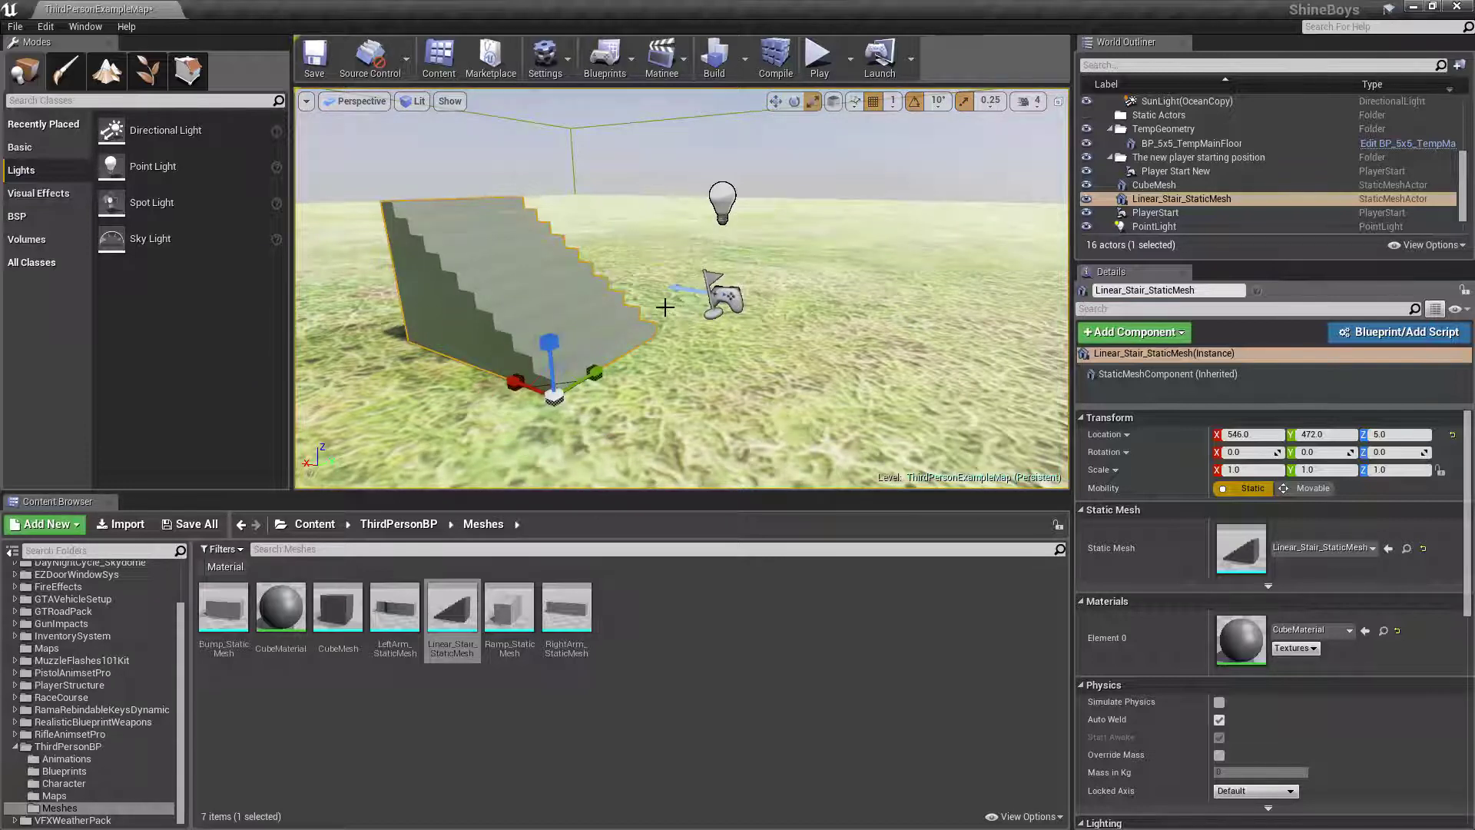
pyautogui.press('e')
pyautogui.press('w')
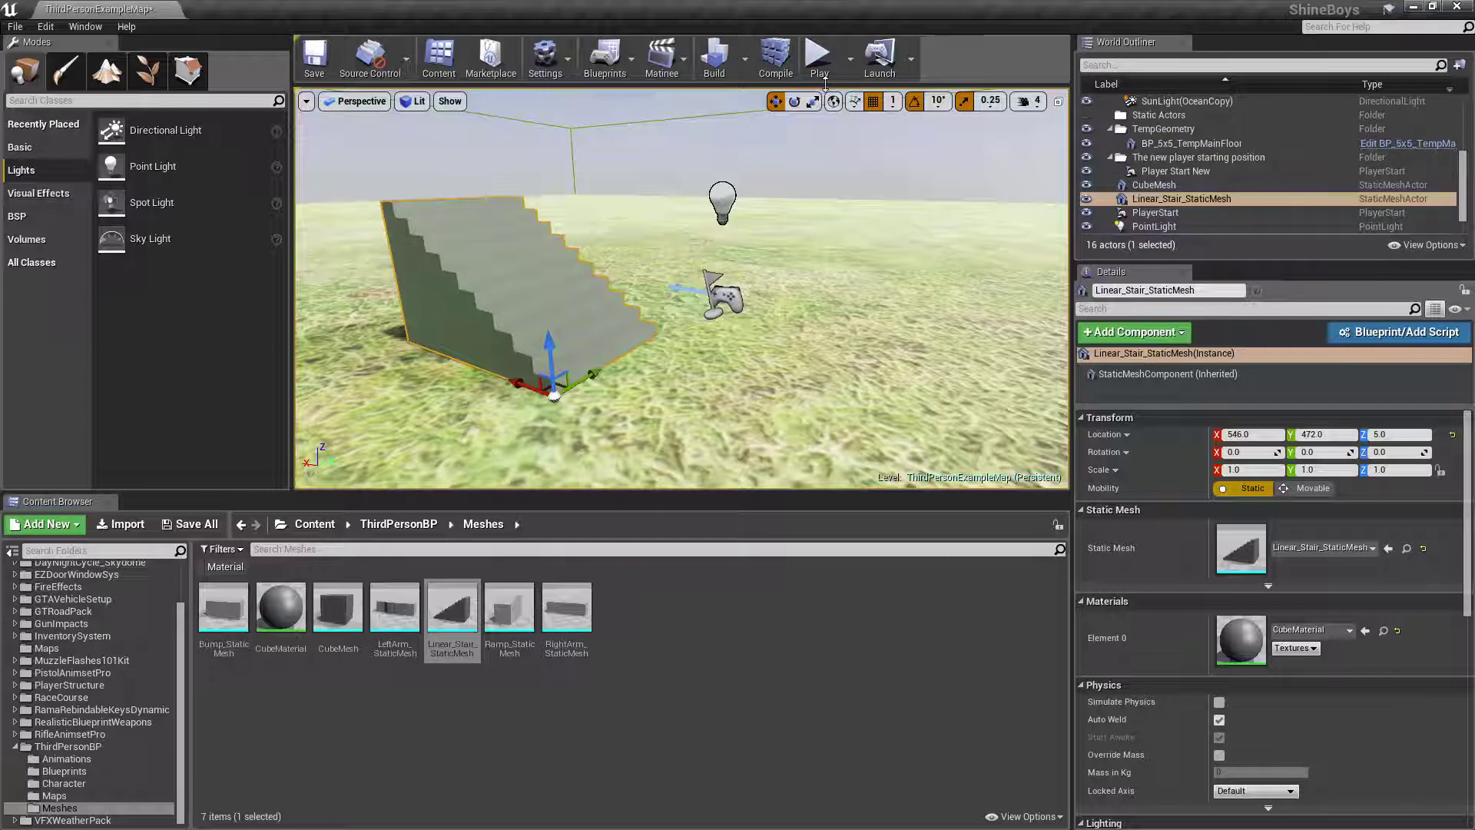
pyautogui.hotkey('ctrl', '`')
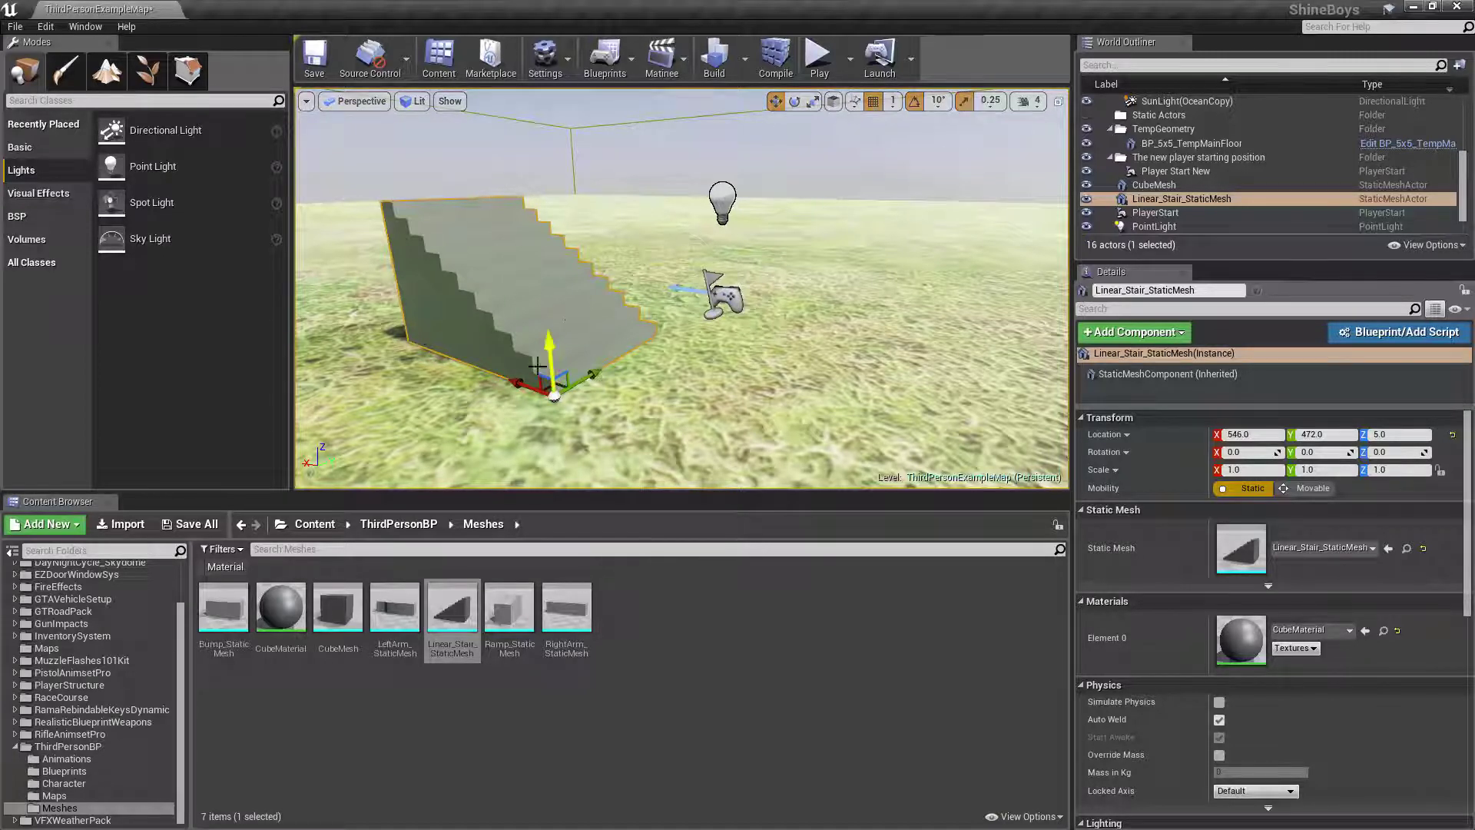
pyautogui.press('e')
pyautogui.moveTo(577, 356); pyautogui.dragTo(757, 190)
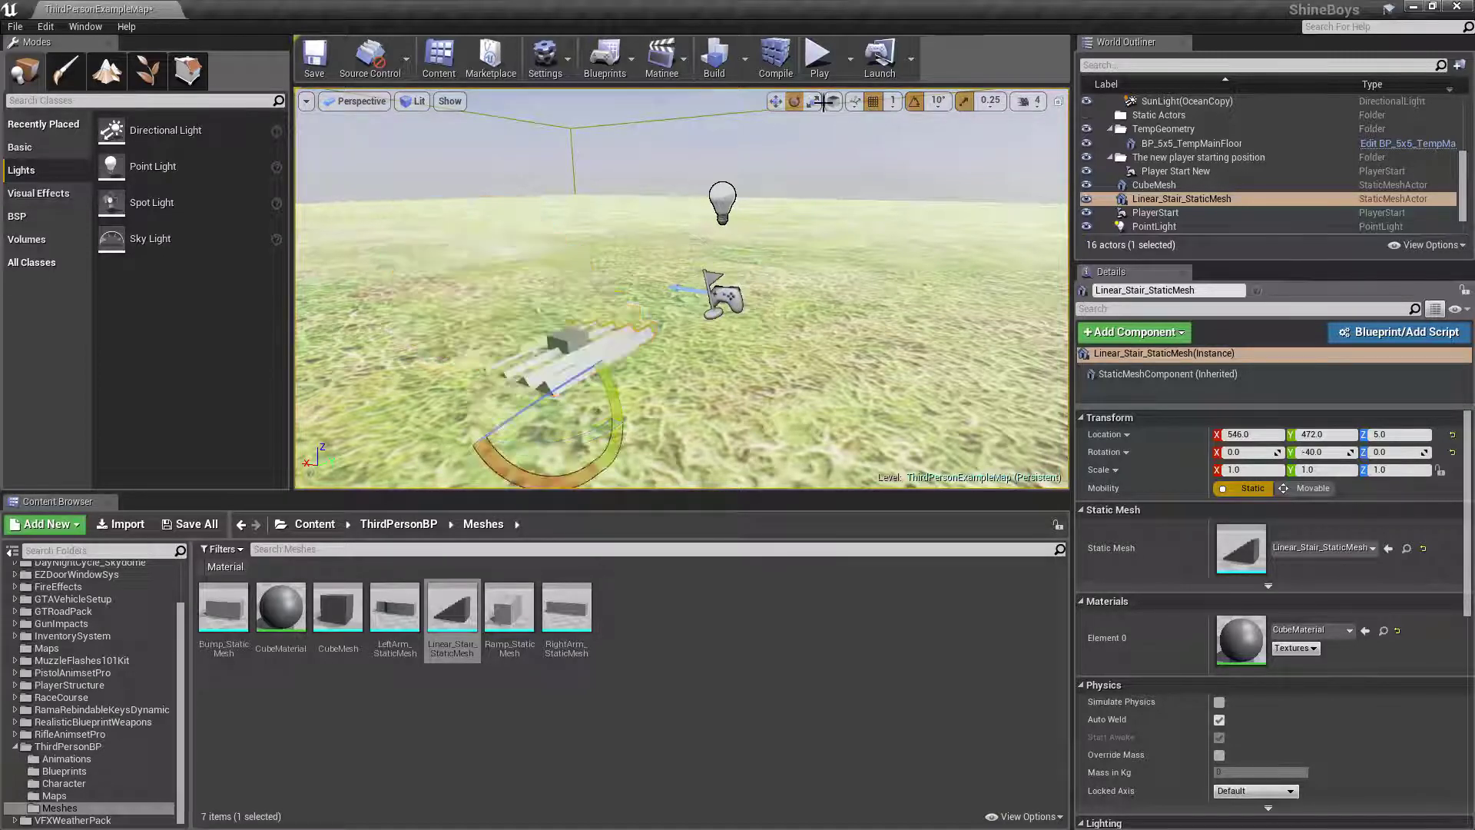
pyautogui.press('w')
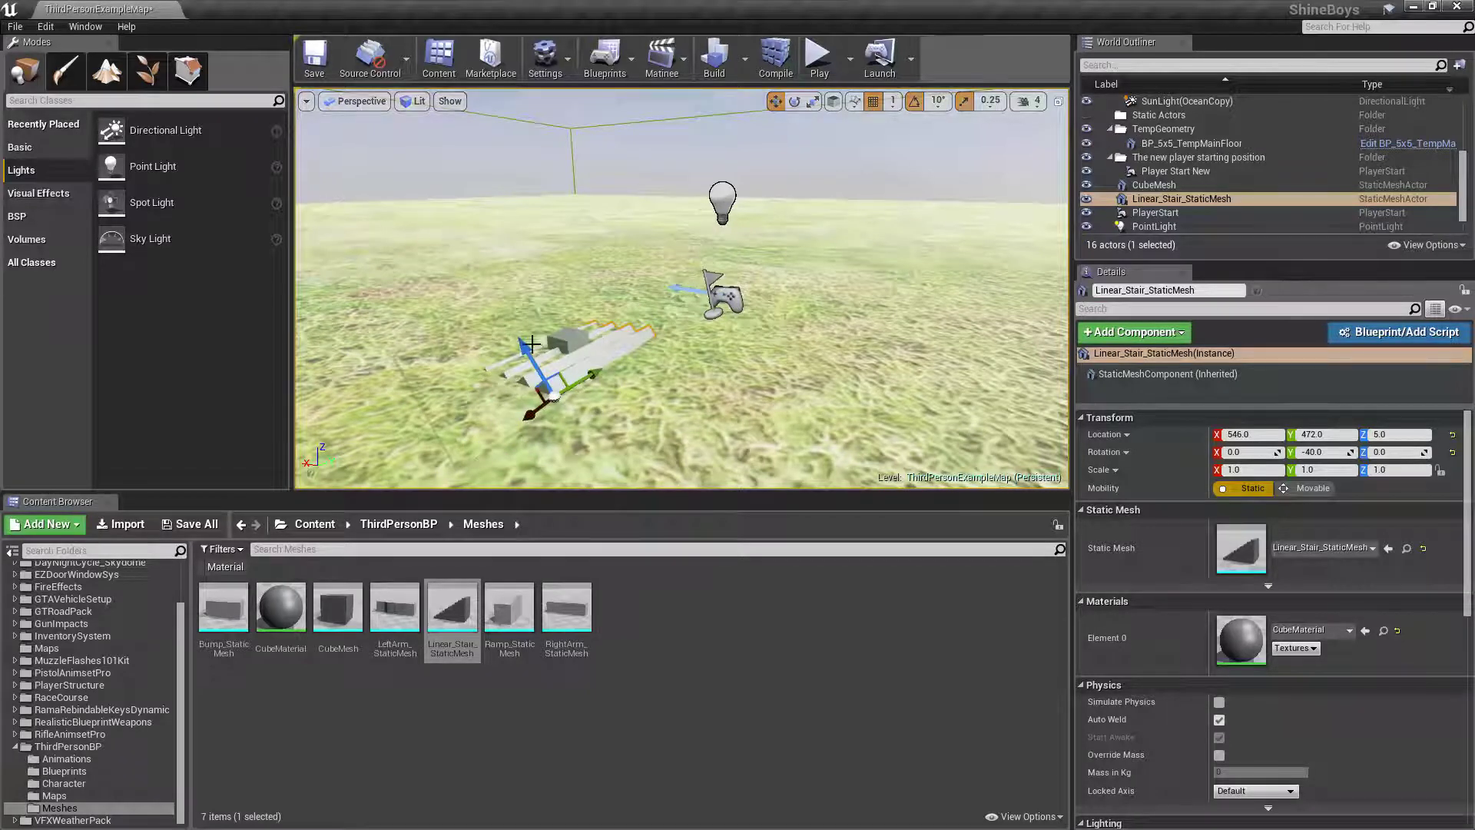
pyautogui.moveTo(532, 339); pyautogui.dragTo(477, 276)
pyautogui.click(775, 100)
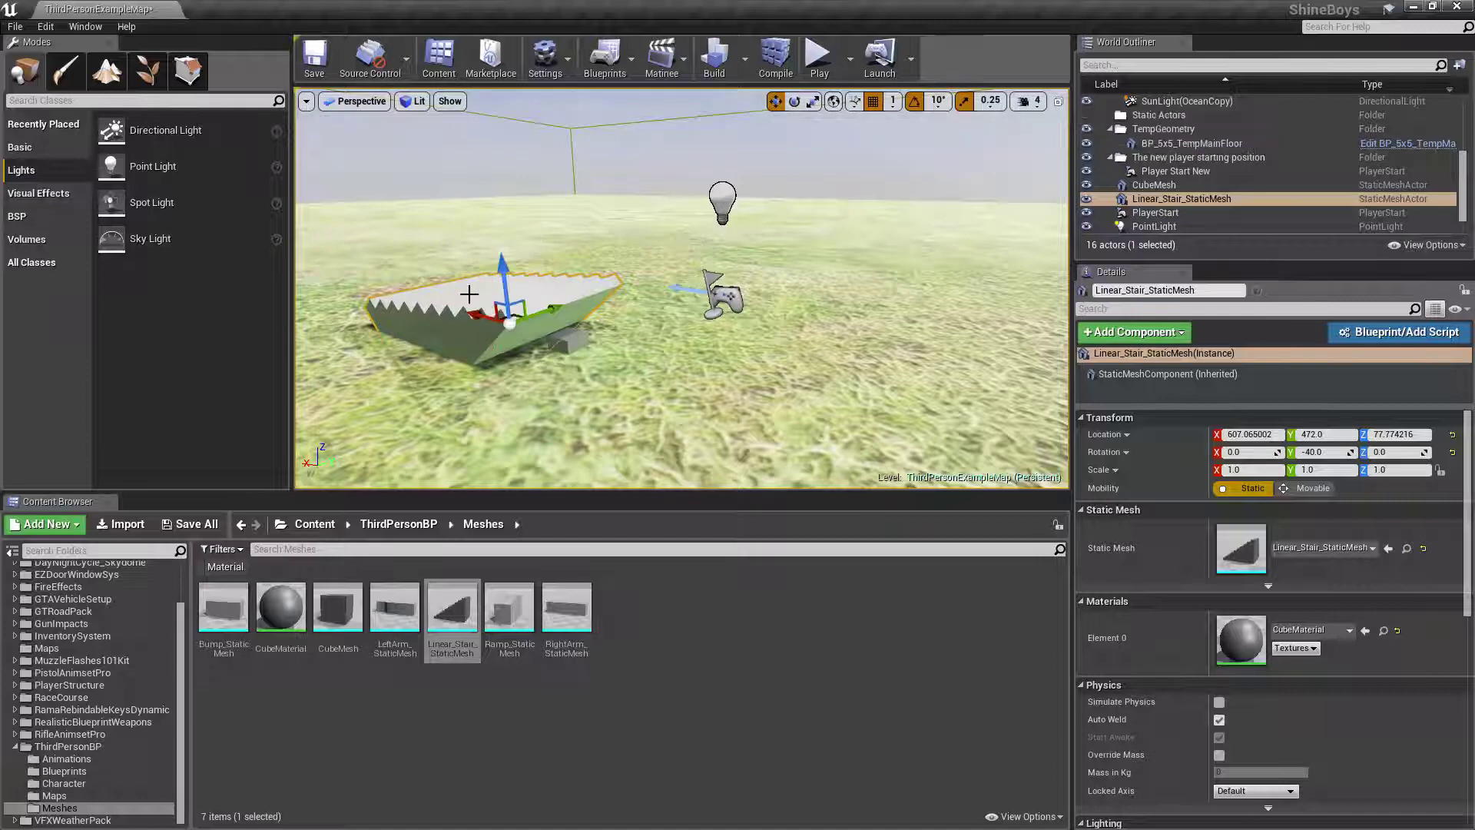
pyautogui.moveTo(505, 264); pyautogui.dragTo(541, 162)
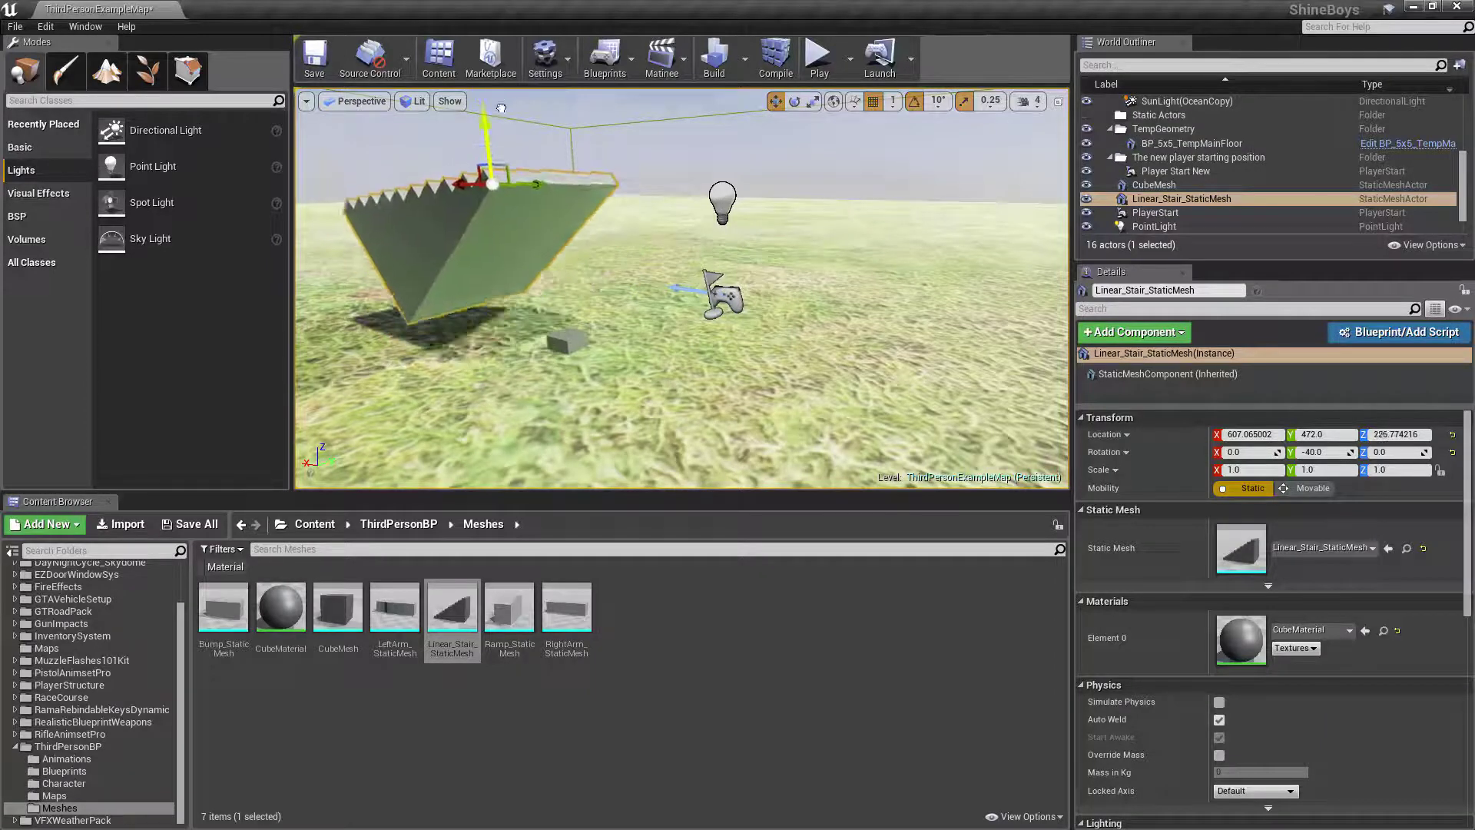
pyautogui.hotkey('ctrl', 'z')
pyautogui.hotkey('ctrl', 'z')
pyautogui.hotkey('ctrl', 'z')
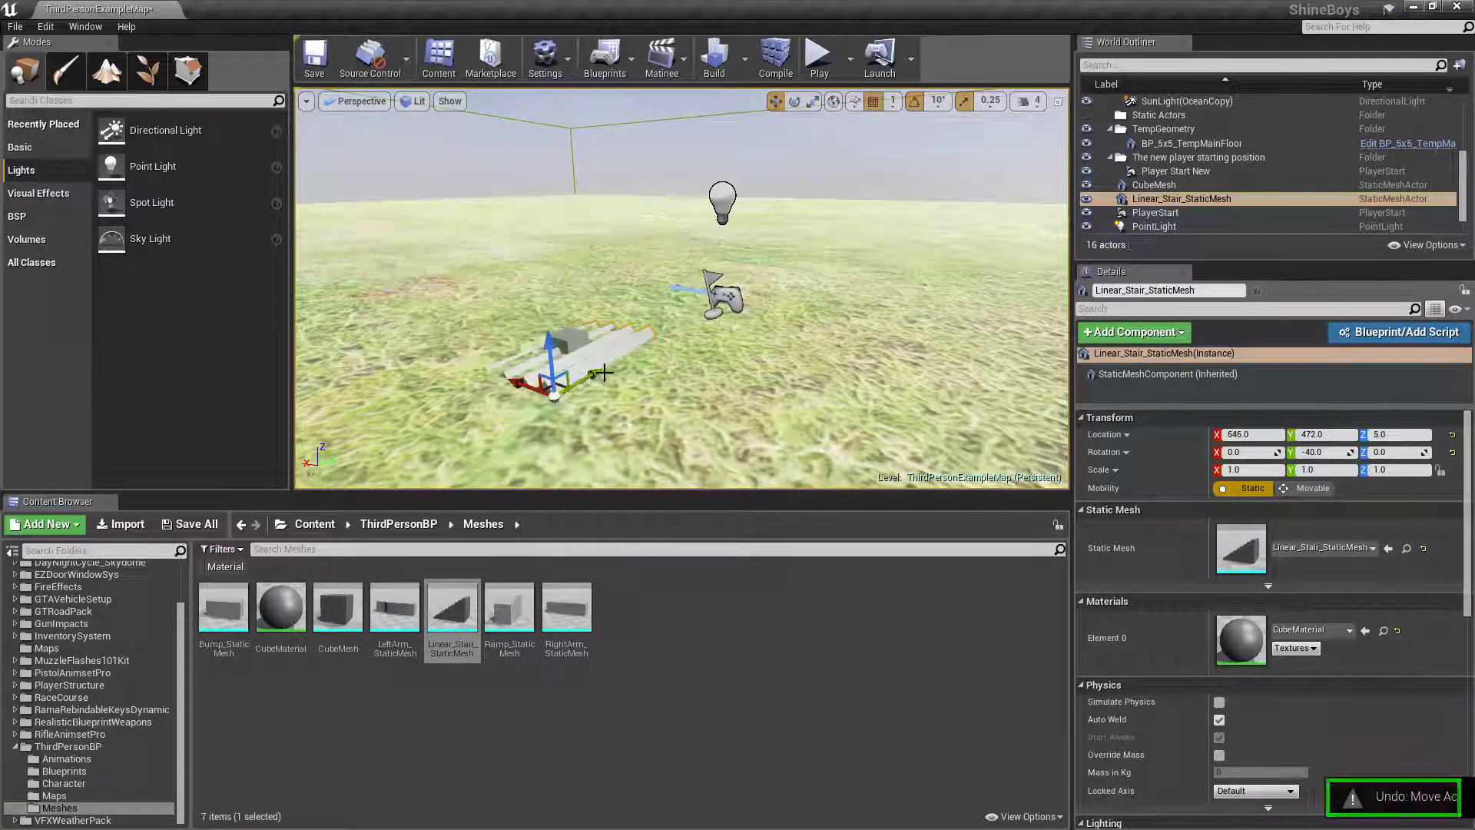
pyautogui.hotkey('ctrl', 'z')
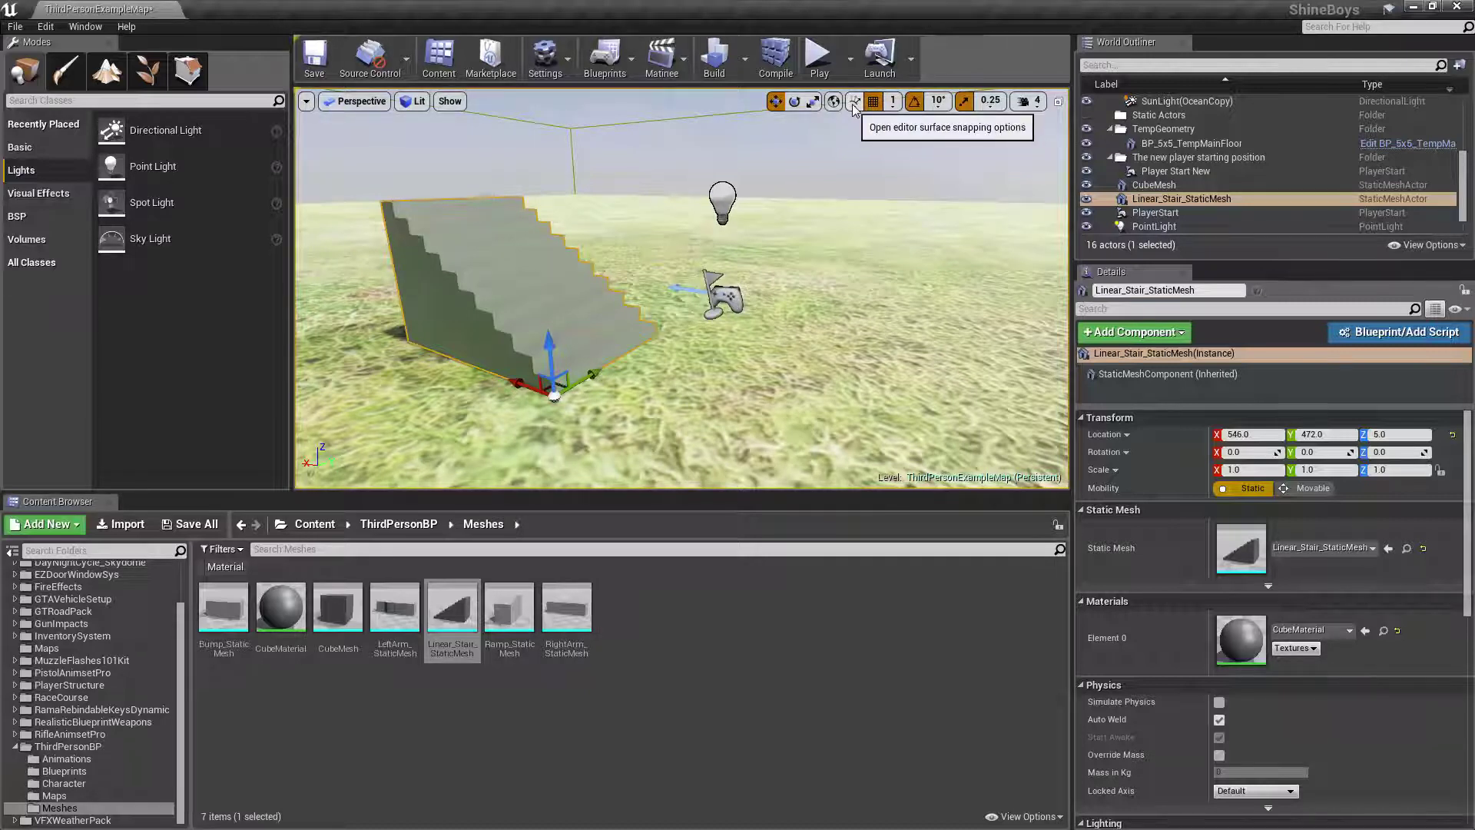
# Check the surface snapping options, then replace the stair with a new one on the grass.
pyautogui.click(853, 101)
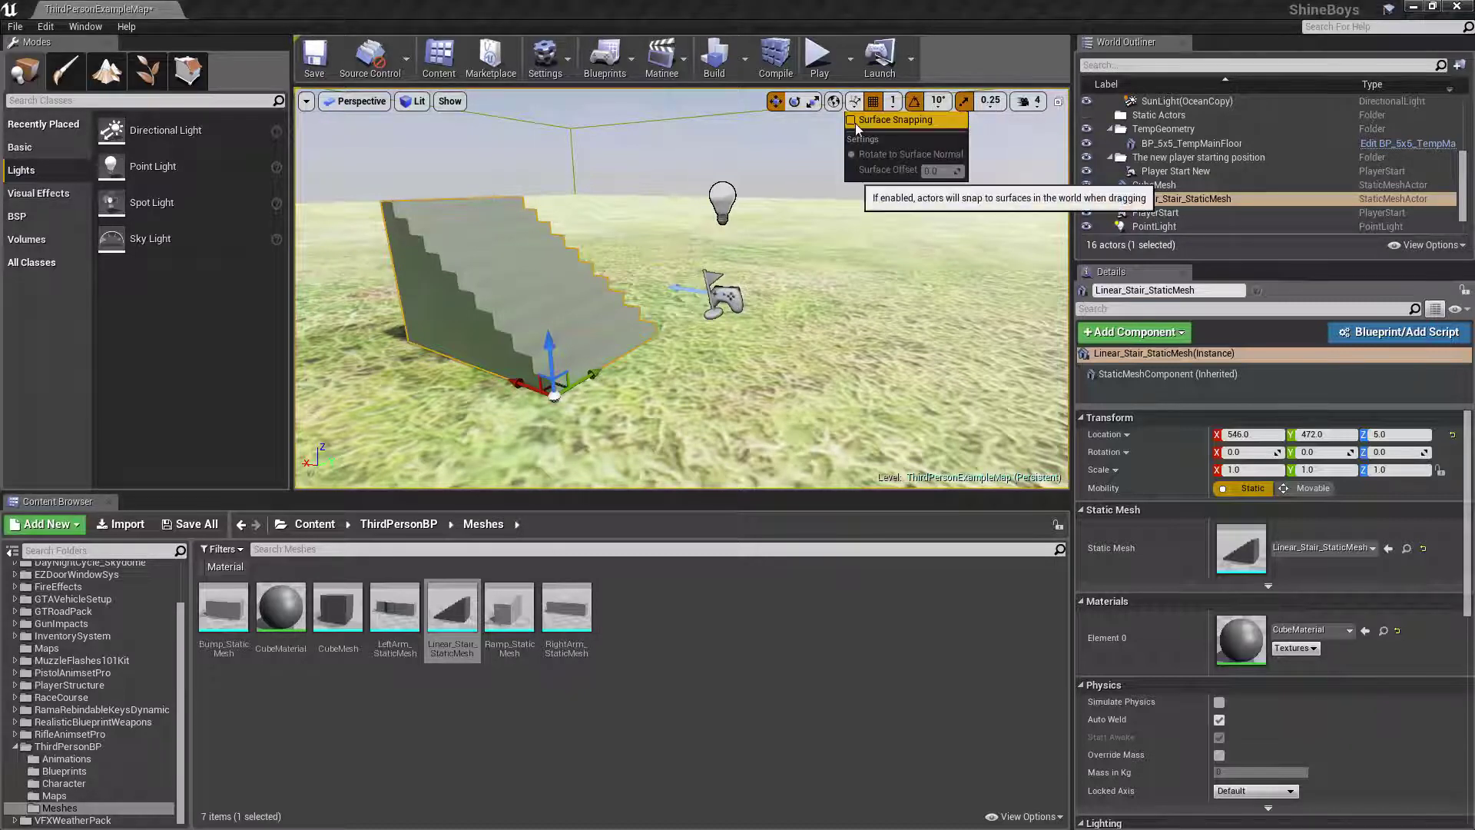
pyautogui.click(851, 120)
pyautogui.press('Delete')
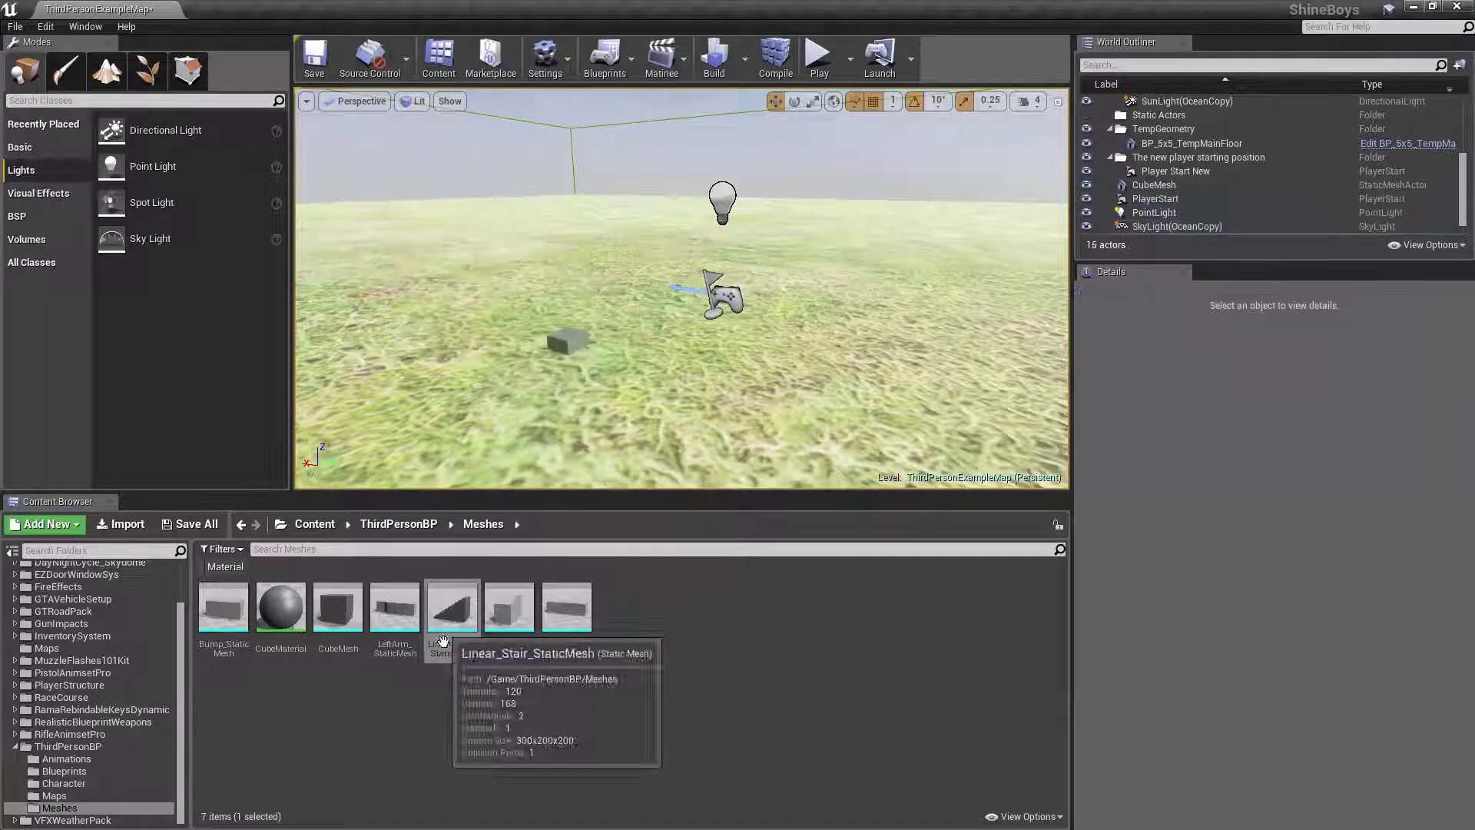
pyautogui.moveTo(451, 610); pyautogui.dragTo(526, 452)
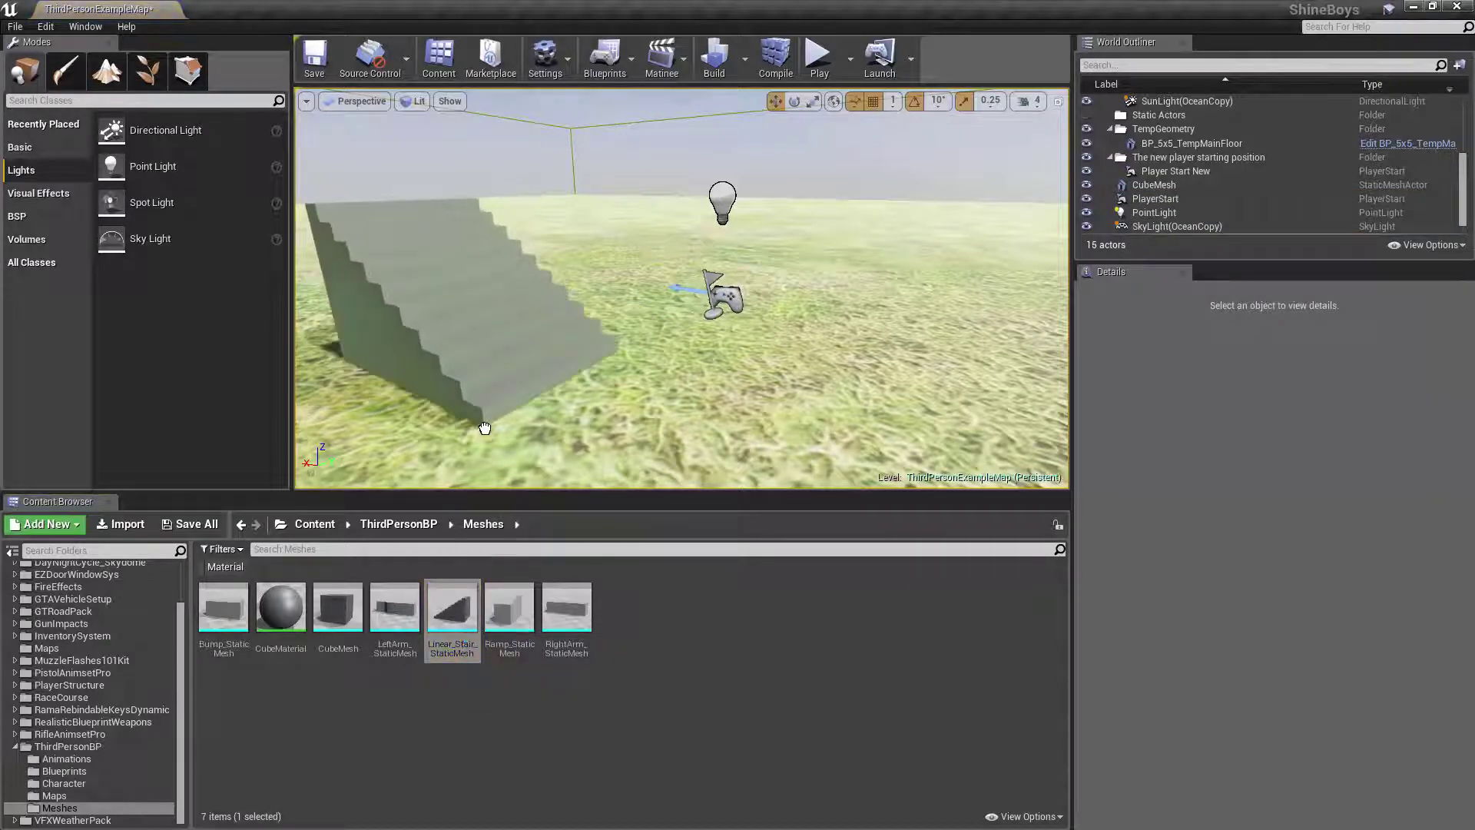
pyautogui.moveTo(526, 453); pyautogui.dragTo(701, 463)
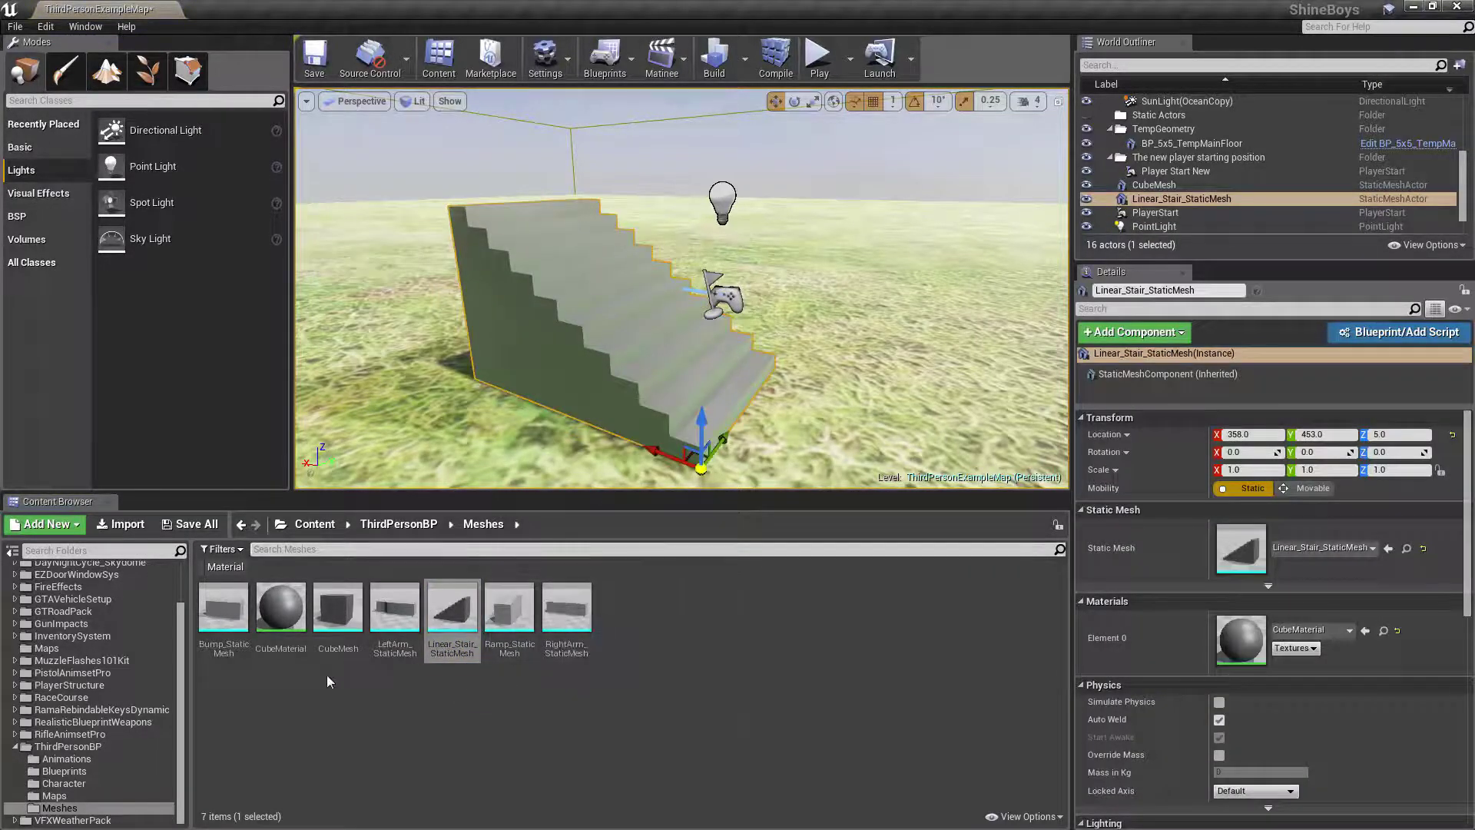
# Add a cube and two bump meshes on the stairs, then delete the extras.
pyautogui.moveTo(338, 611); pyautogui.dragTo(462, 227)
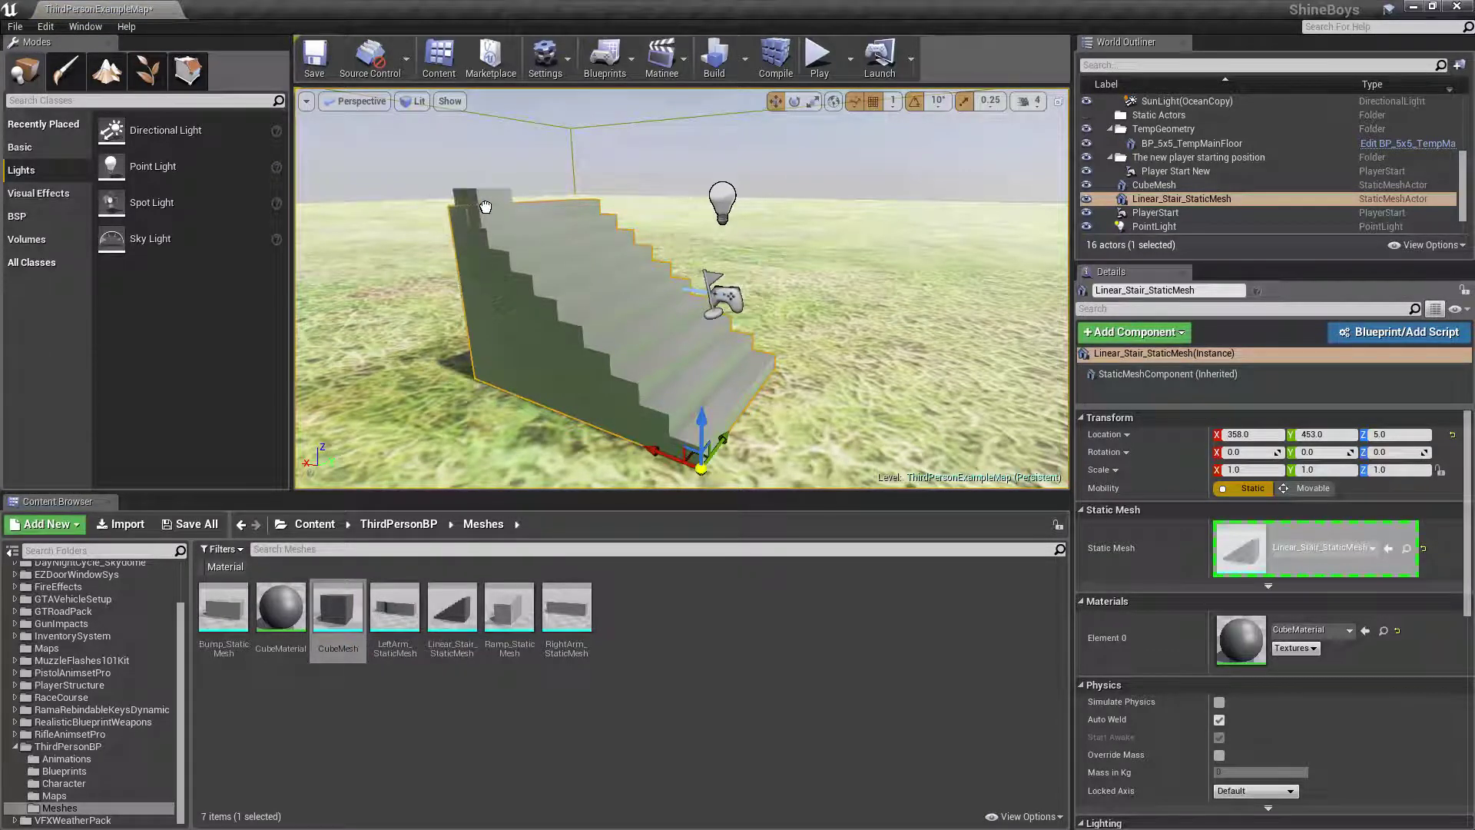
pyautogui.moveTo(461, 227); pyautogui.dragTo(489, 209)
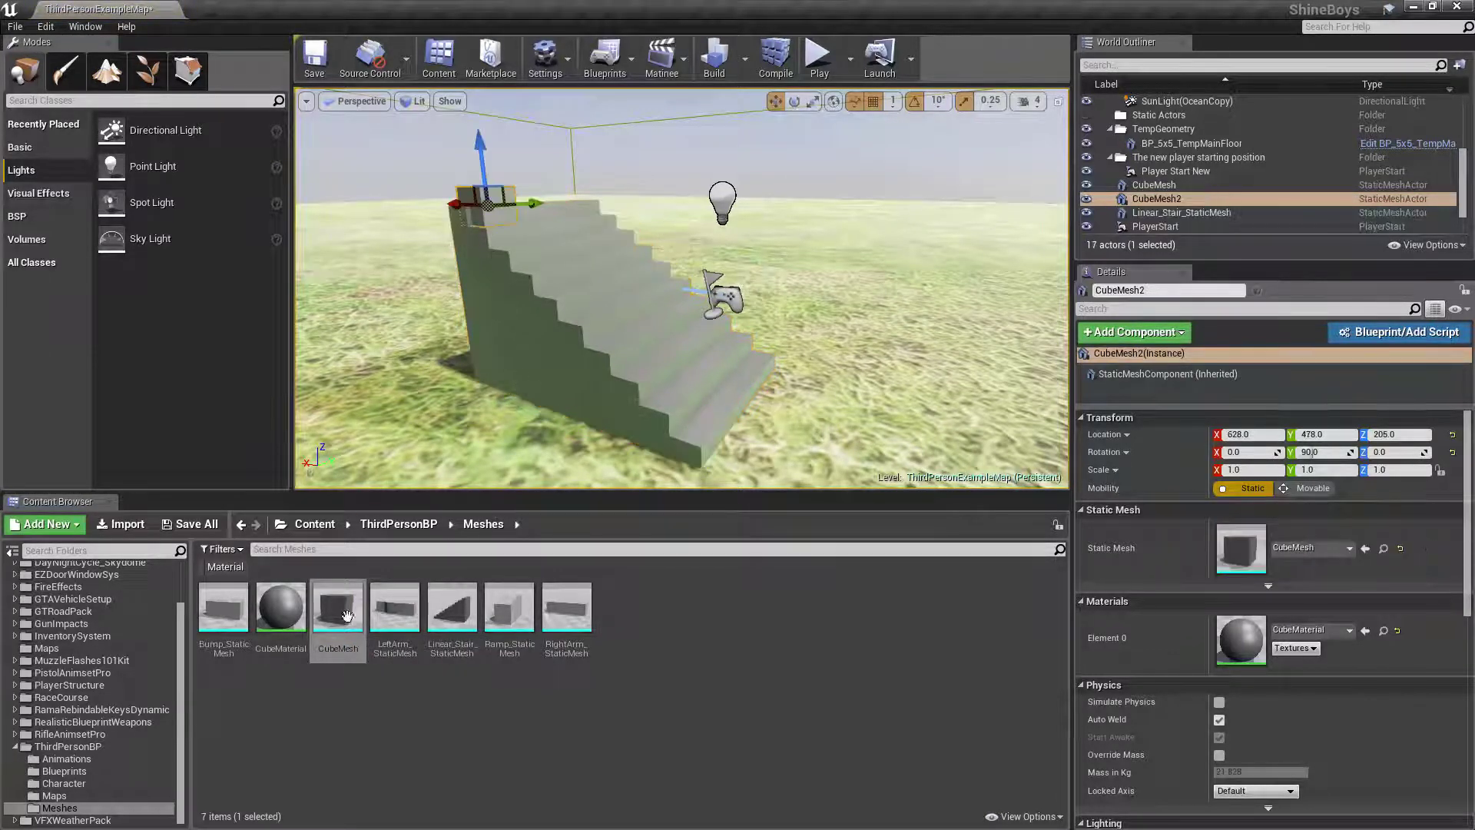
pyautogui.moveTo(669, 253); pyautogui.dragTo(673, 352)
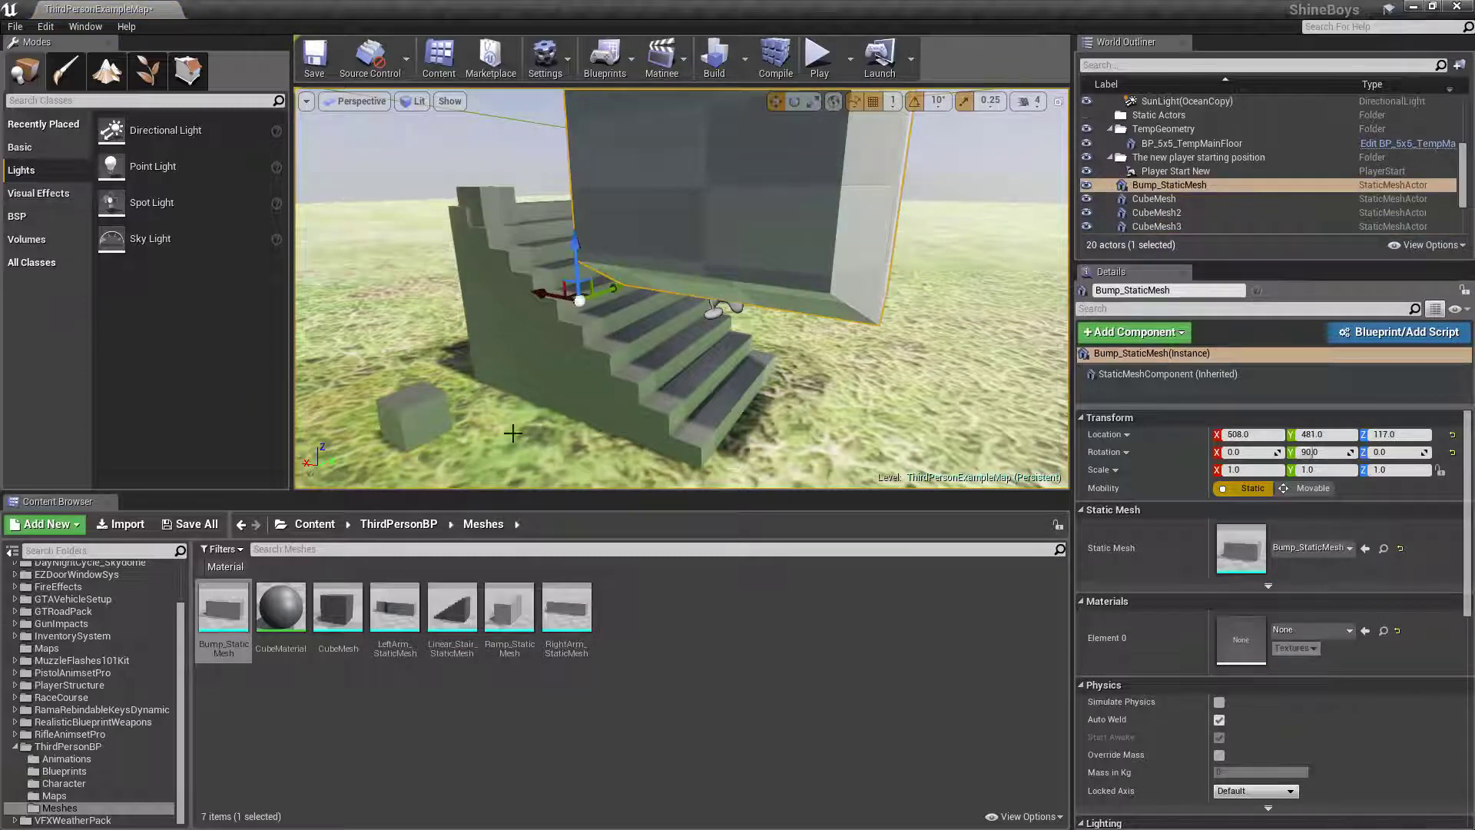
pyautogui.moveTo(222, 611)
pyautogui.mouseDown()
pyautogui.moveTo(728, 392)
pyautogui.moveTo(697, 365)
pyautogui.moveTo(608, 389)
pyautogui.mouseUp()
pyautogui.moveTo(609, 389); pyautogui.dragTo(580, 380, button='right')
pyautogui.press('Delete')
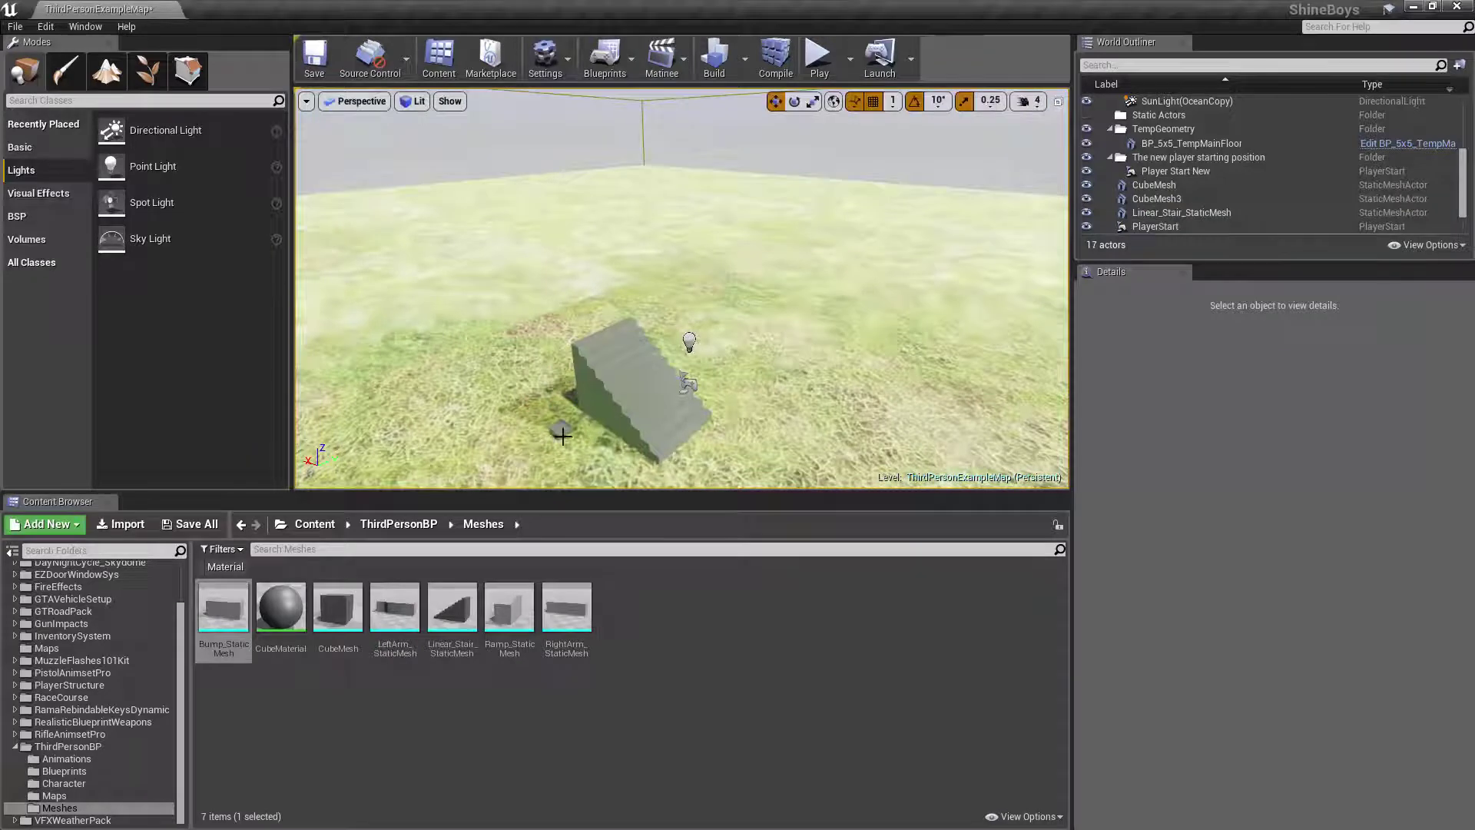
pyautogui.click(562, 434)
pyautogui.press('Delete')
# Reopen the snapping options, add a mesh behind the stairs, and pull the view back.
pyautogui.press('Up')
pyautogui.press('Up')
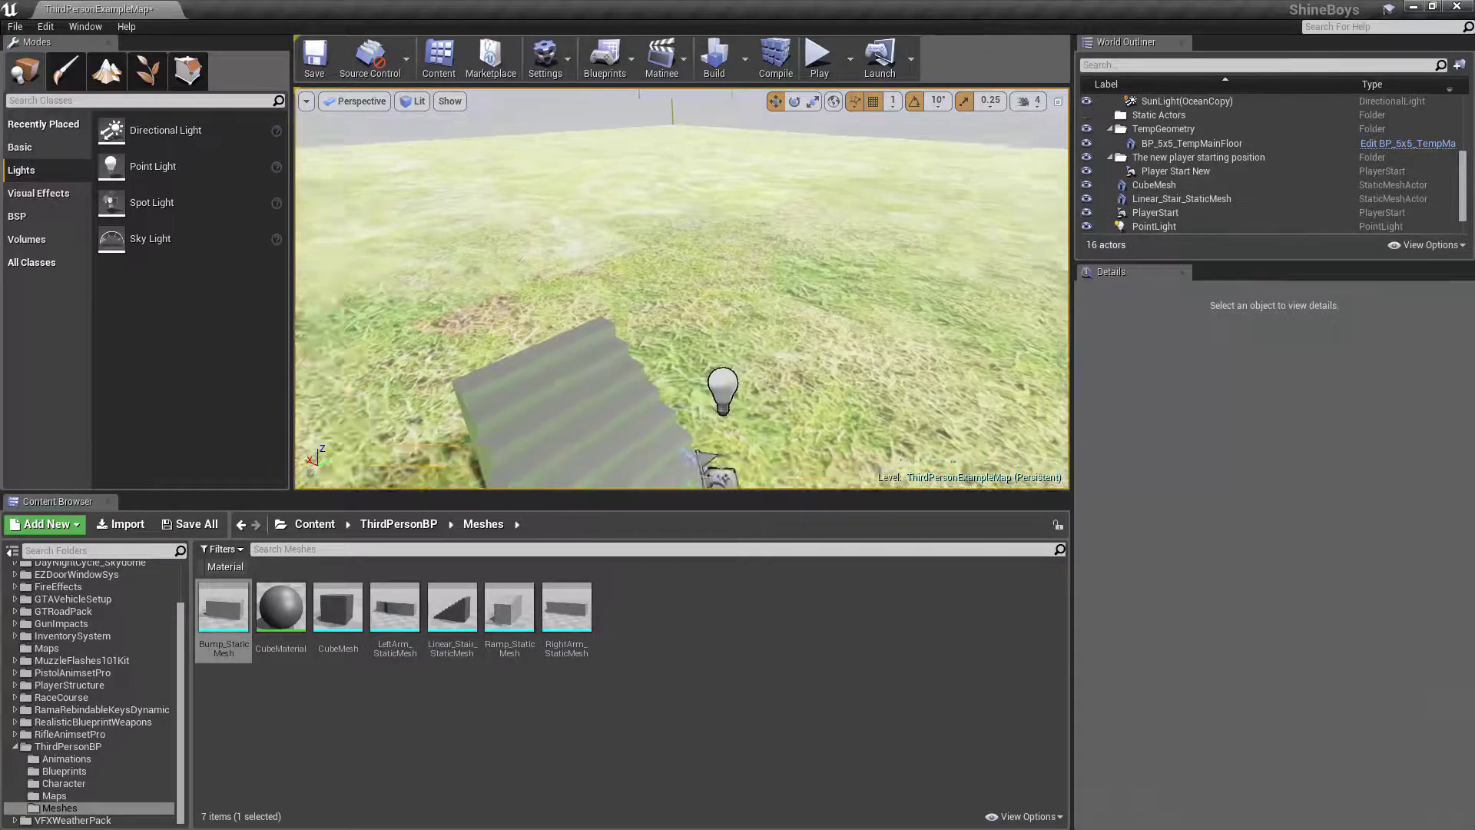
pyautogui.moveTo(681, 289); pyautogui.dragTo(691, 277, button='right')
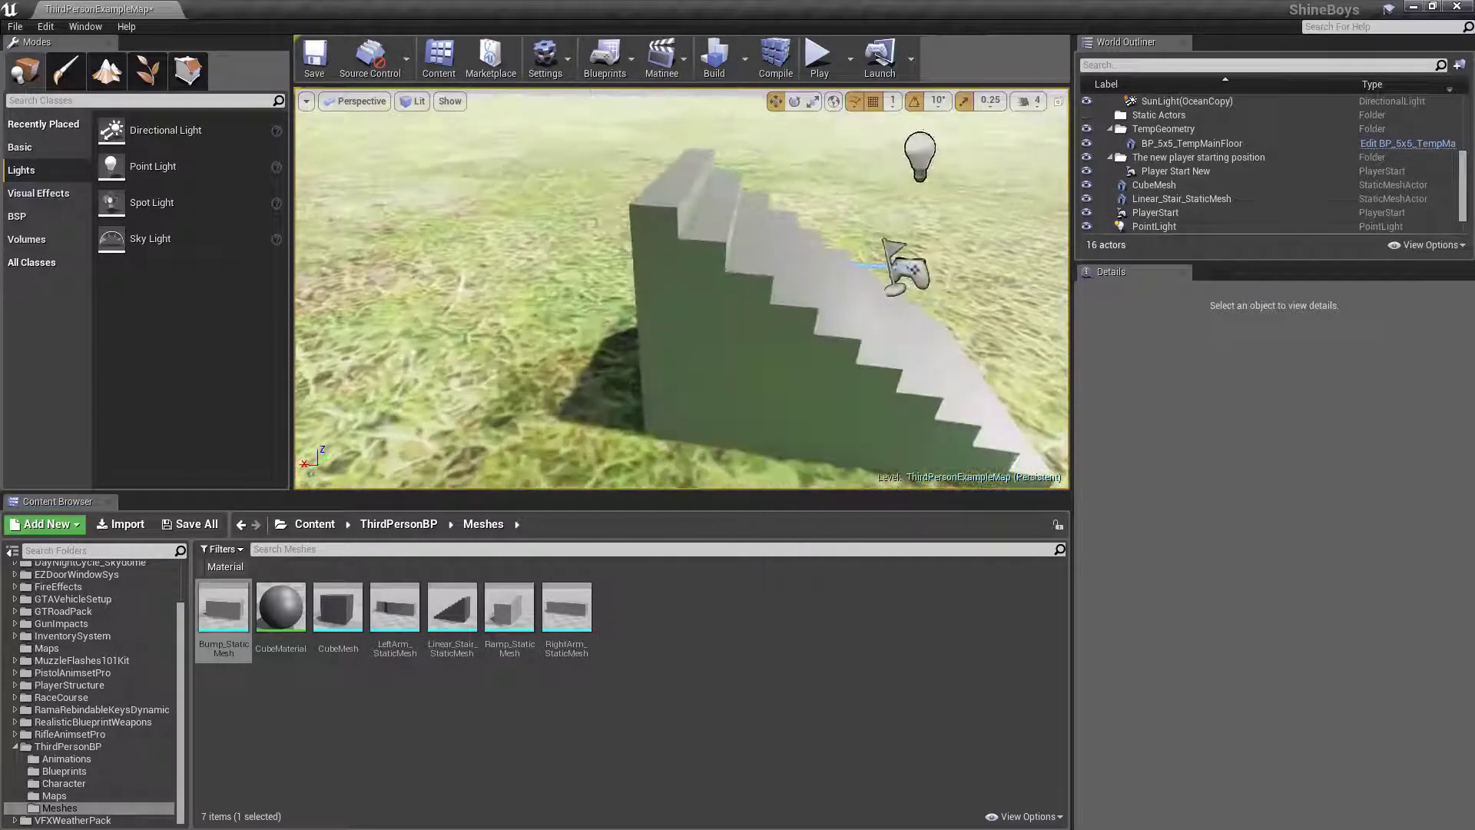
pyautogui.click(854, 101)
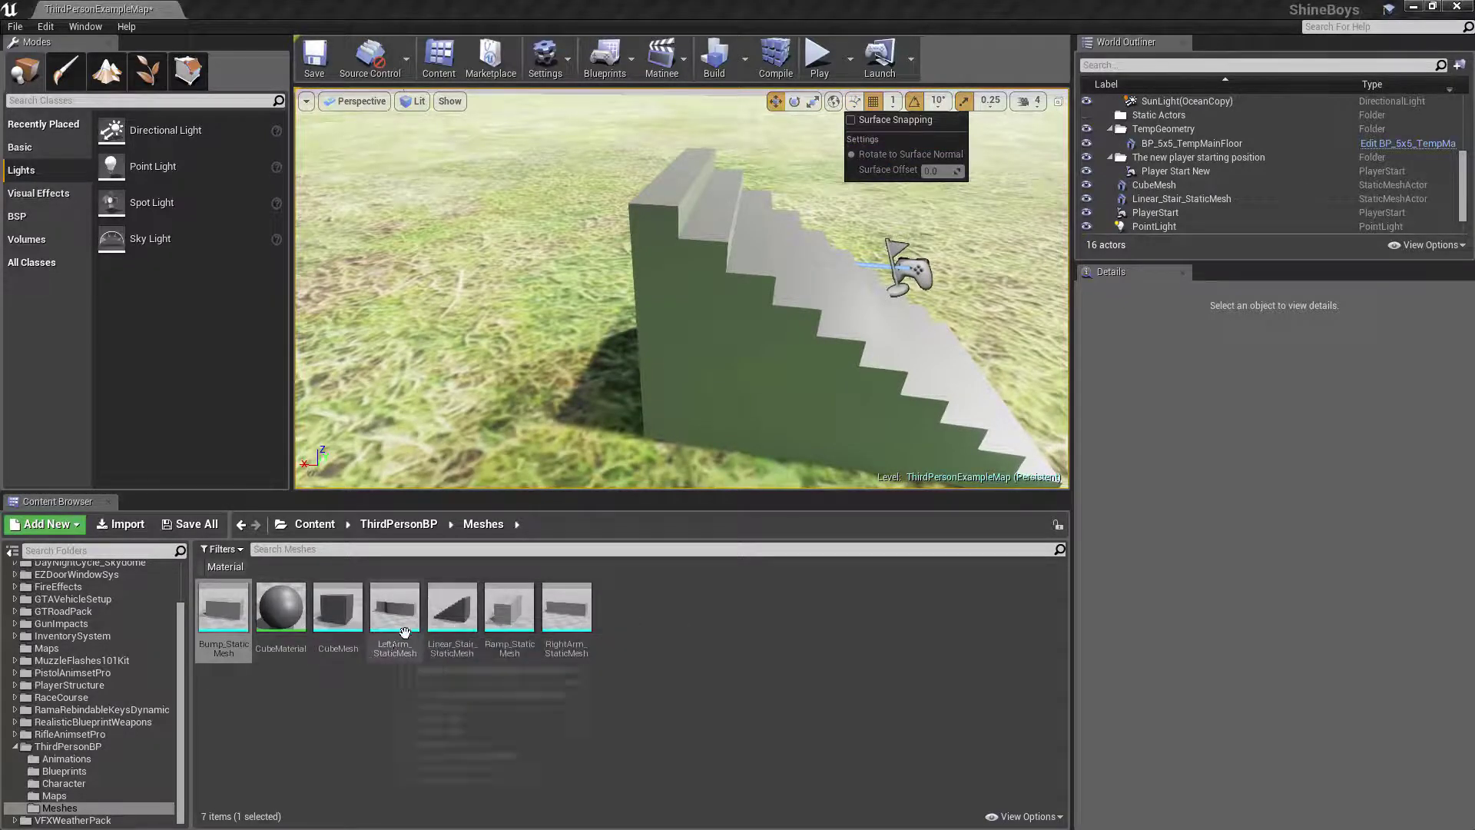
pyautogui.moveTo(222, 611)
pyautogui.mouseDown()
pyautogui.moveTo(878, 341)
pyautogui.moveTo(753, 295)
pyautogui.mouseUp()
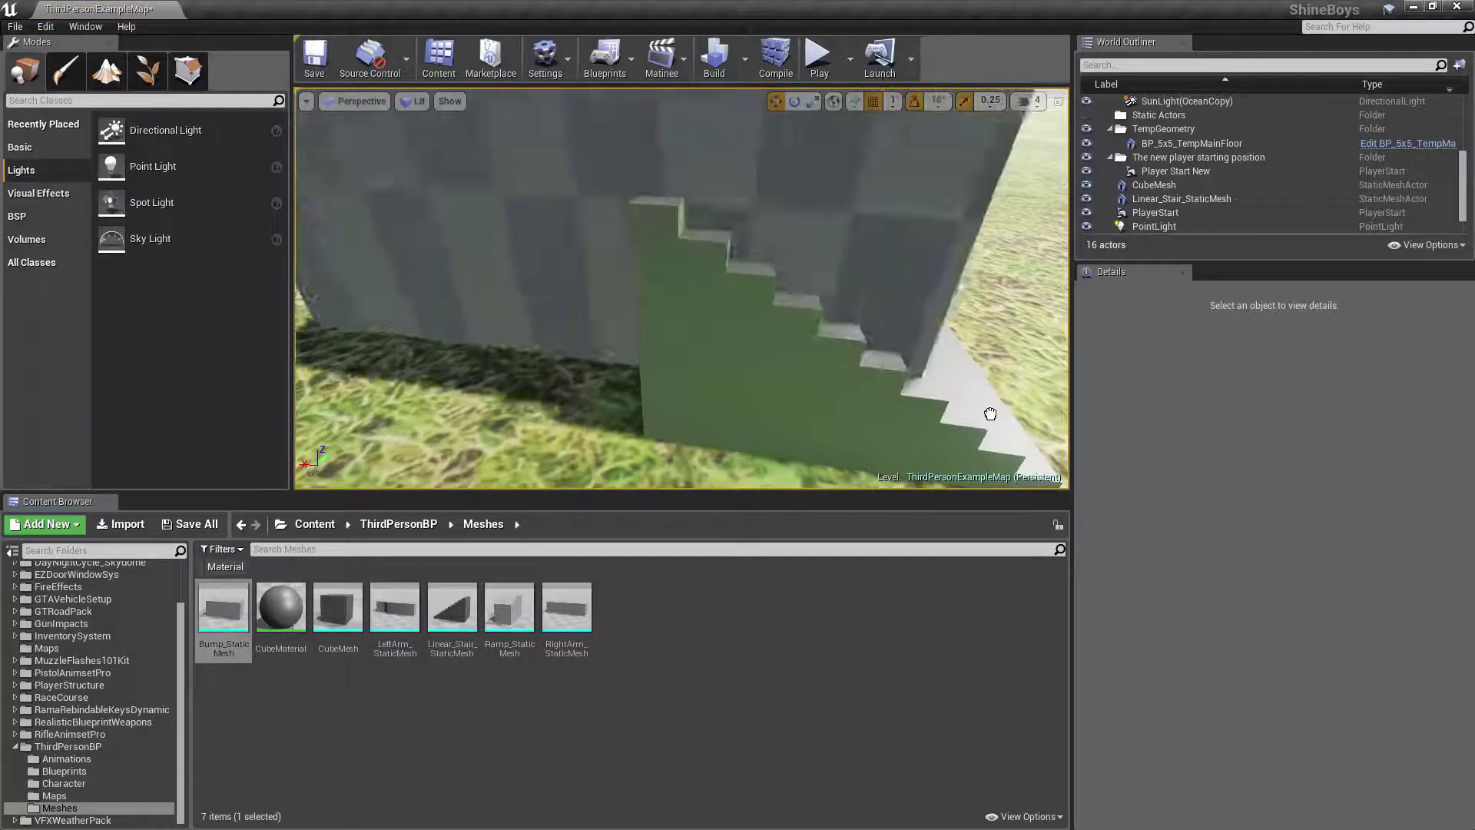
pyautogui.moveTo(991, 414)
pyautogui.mouseDown()
pyautogui.moveTo(992, 484)
pyautogui.moveTo(972, 306)
pyautogui.mouseUp()
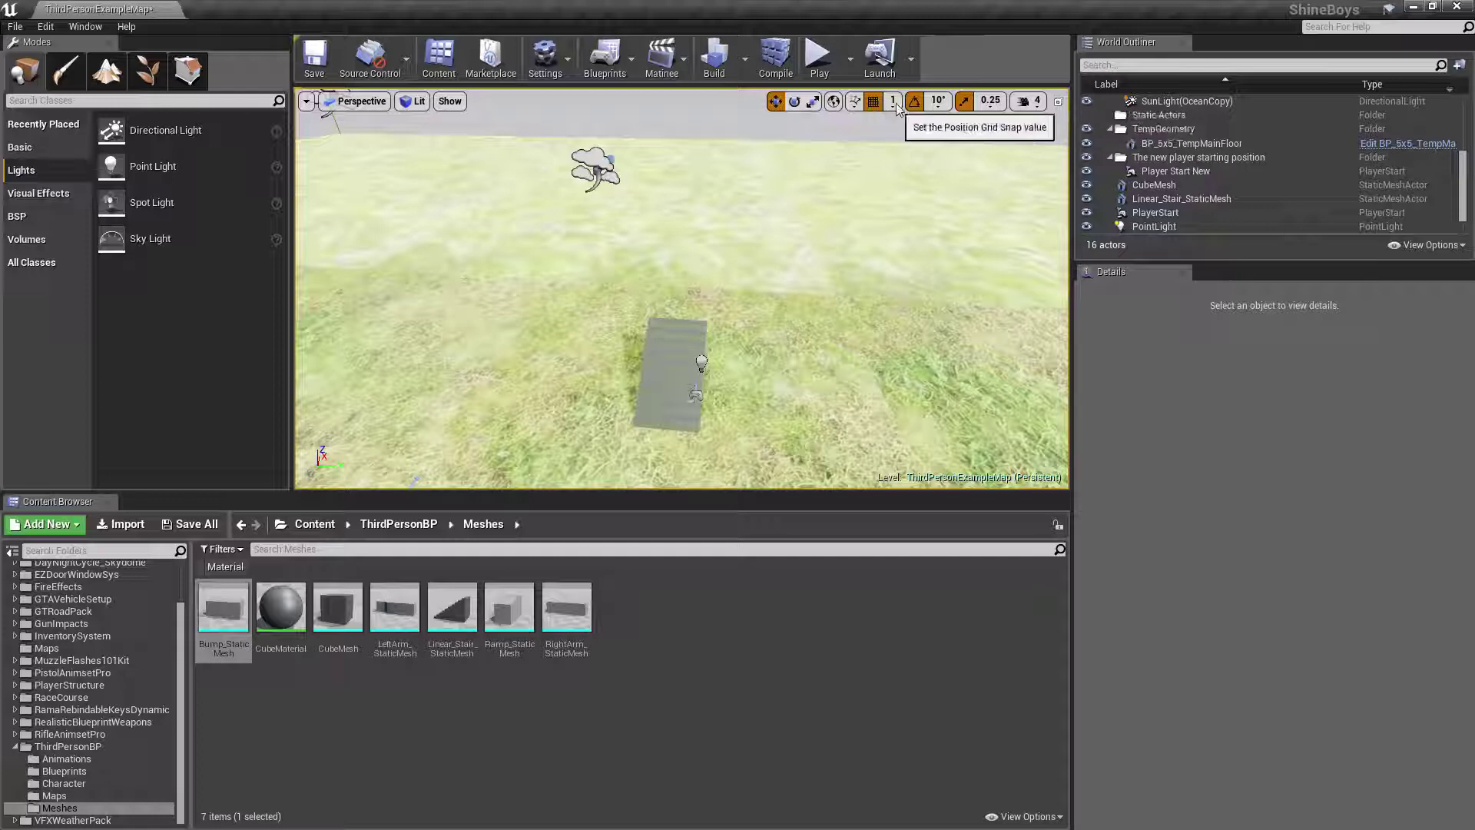
# Set the position grid snap to 500 and select the staircase mesh.
pyautogui.click(894, 104)
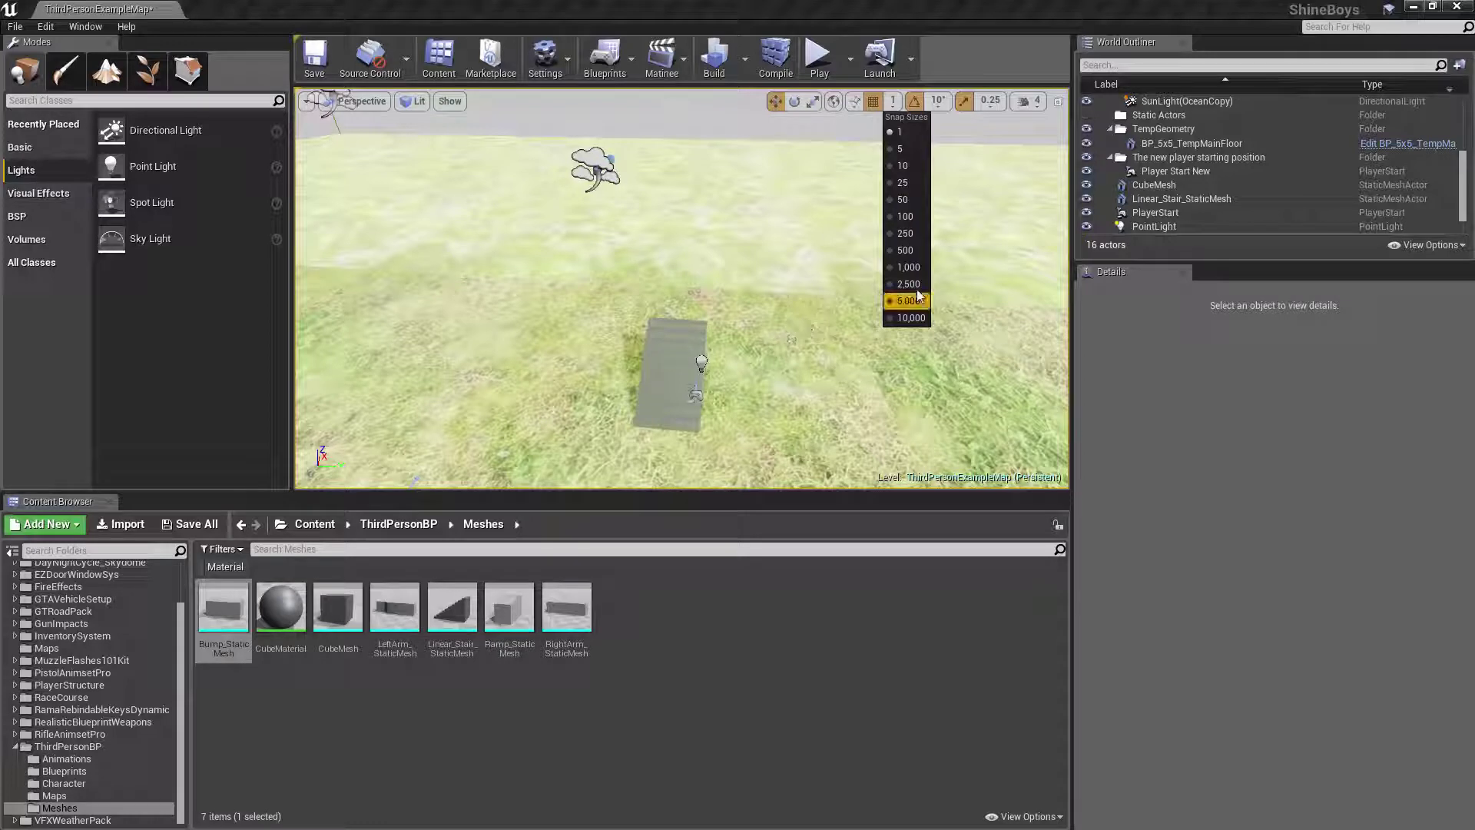
pyautogui.click(921, 249)
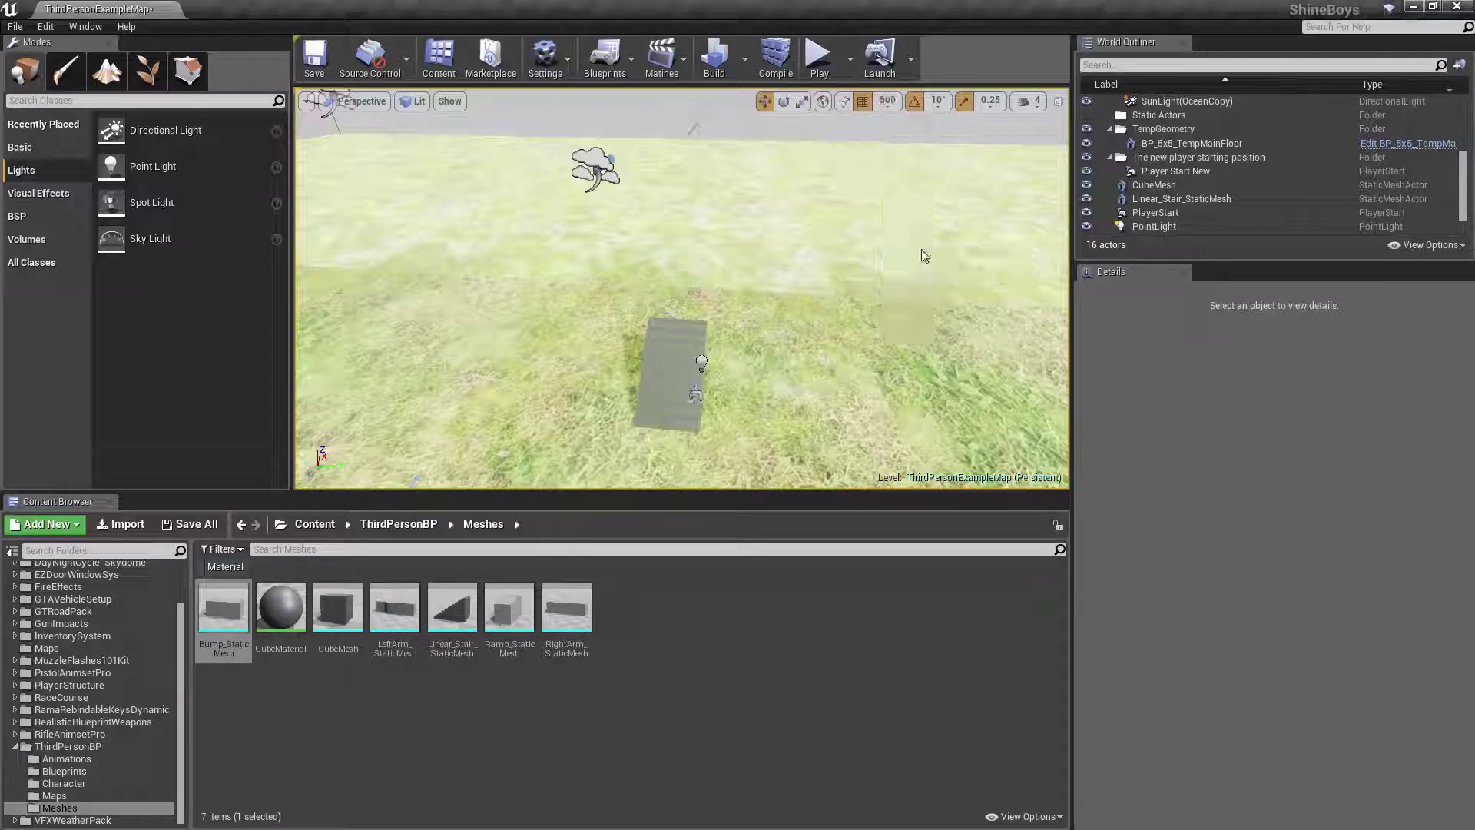
pyautogui.click(651, 366)
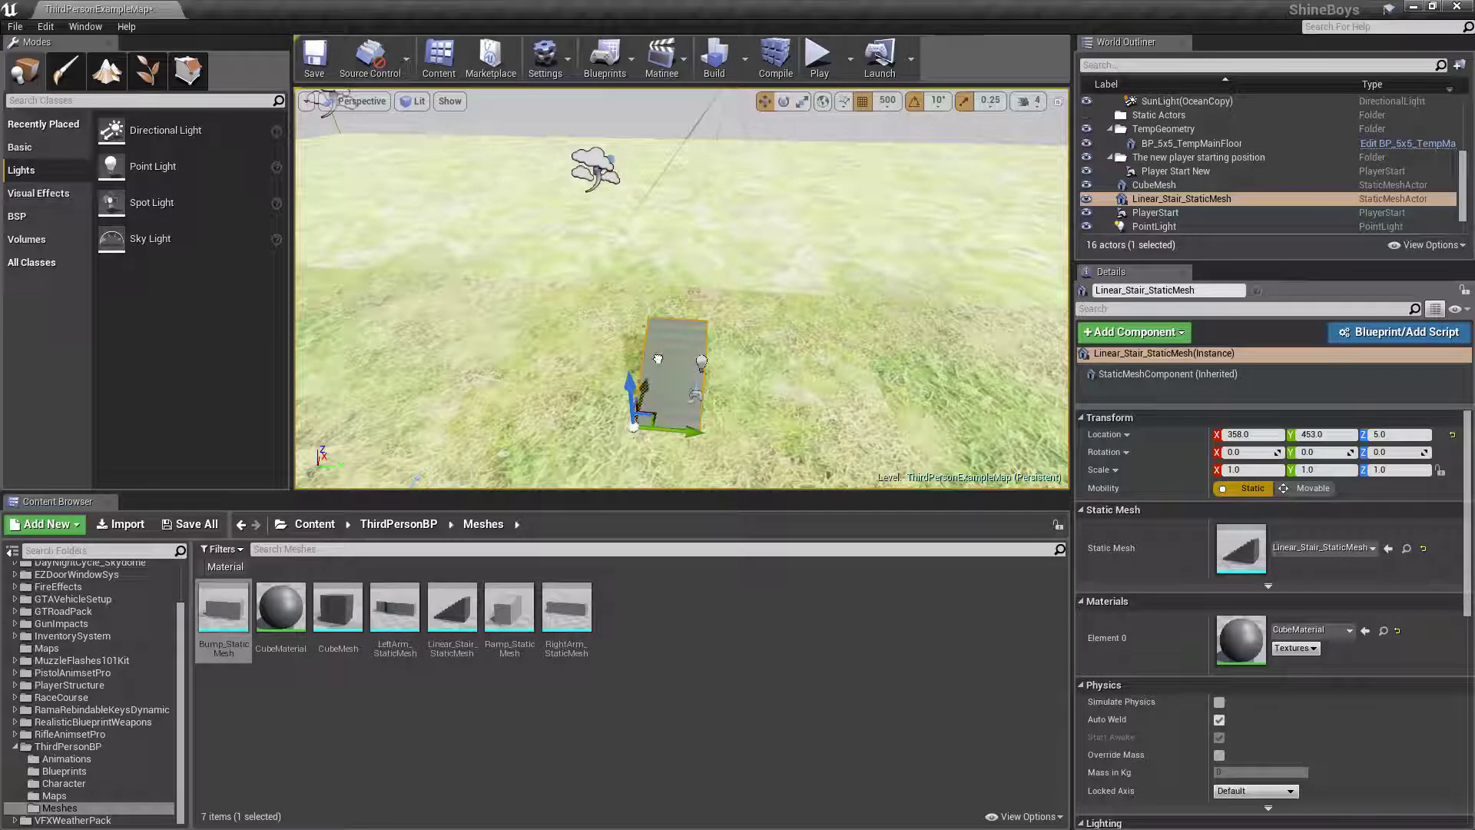
# Slide the stairs in 500-unit steps along X, then step them along Y and Z and back.
pyautogui.moveTo(658, 358)
pyautogui.mouseDown()
pyautogui.moveTo(664, 324)
pyautogui.moveTo(661, 370)
pyautogui.moveTo(685, 326)
pyautogui.mouseUp()
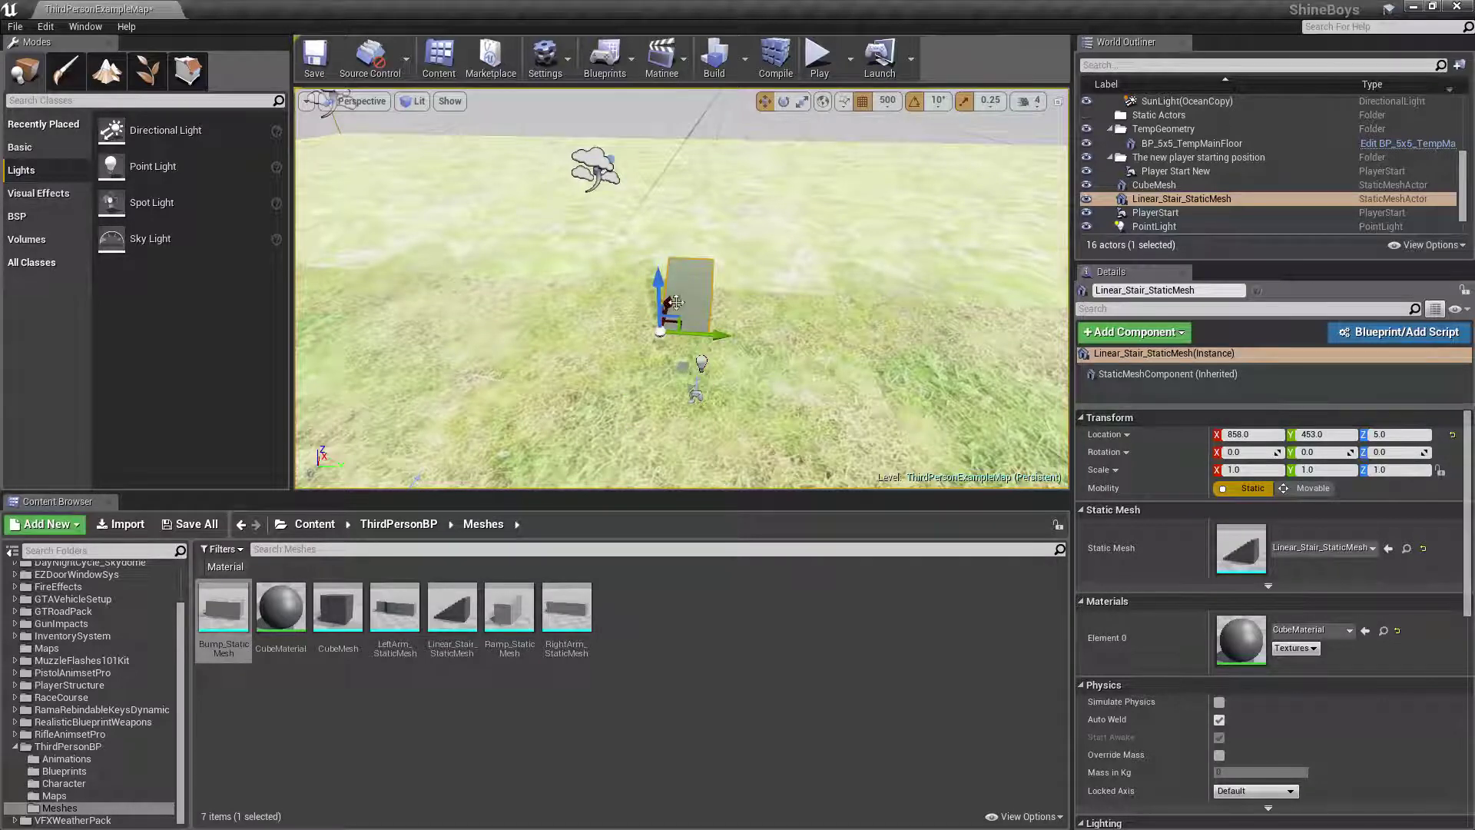
pyautogui.moveTo(668, 302); pyautogui.dragTo(645, 345)
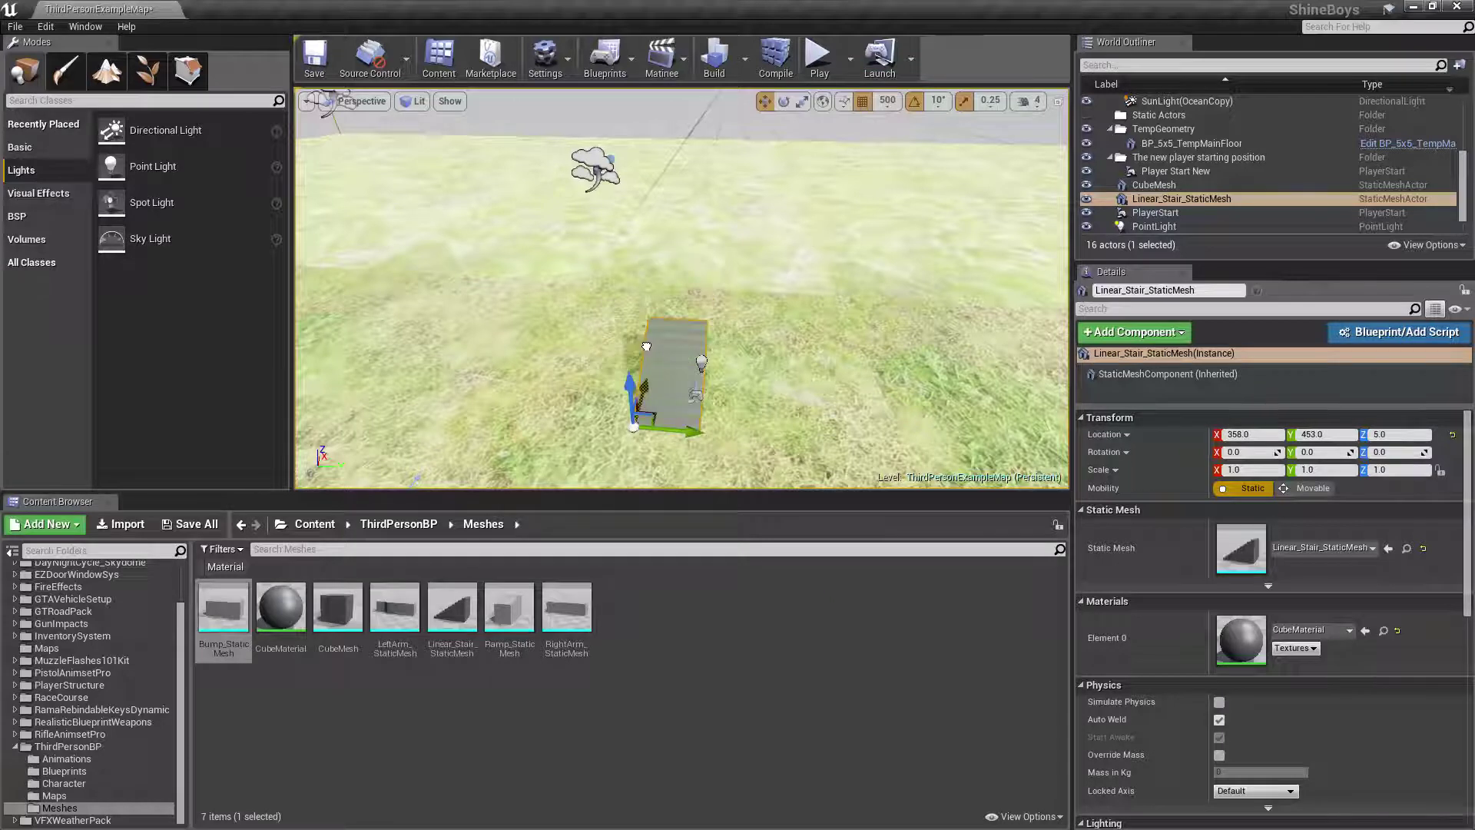
pyautogui.moveTo(621, 418); pyautogui.dragTo(721, 344)
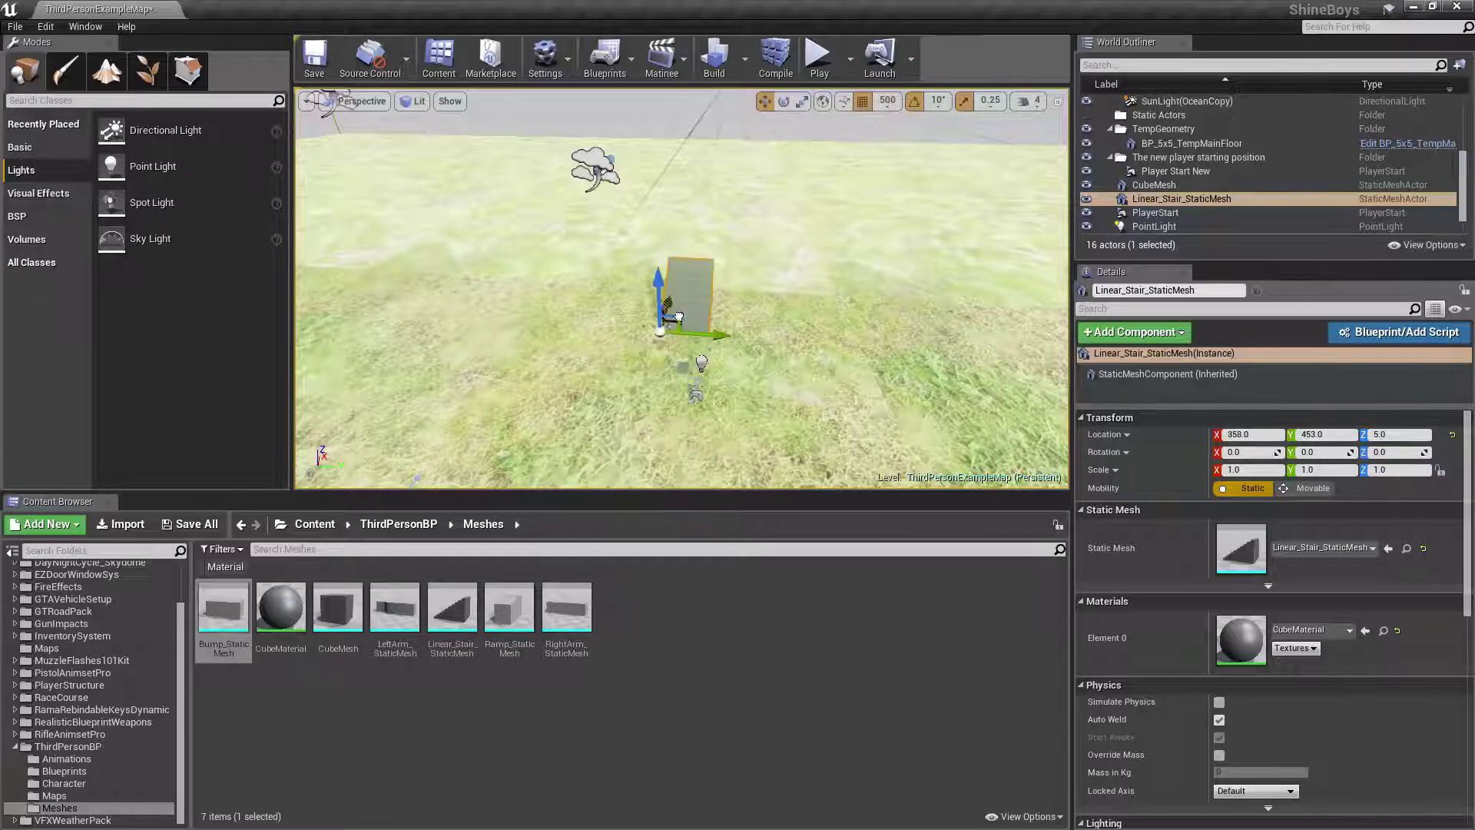
pyautogui.moveTo(781, 339)
pyautogui.mouseDown()
pyautogui.moveTo(899, 339)
pyautogui.moveTo(781, 339)
pyautogui.mouseUp()
pyautogui.moveTo(664, 278)
pyautogui.mouseDown()
pyautogui.moveTo(665, 173)
pyautogui.moveTo(664, 278)
pyautogui.mouseUp()
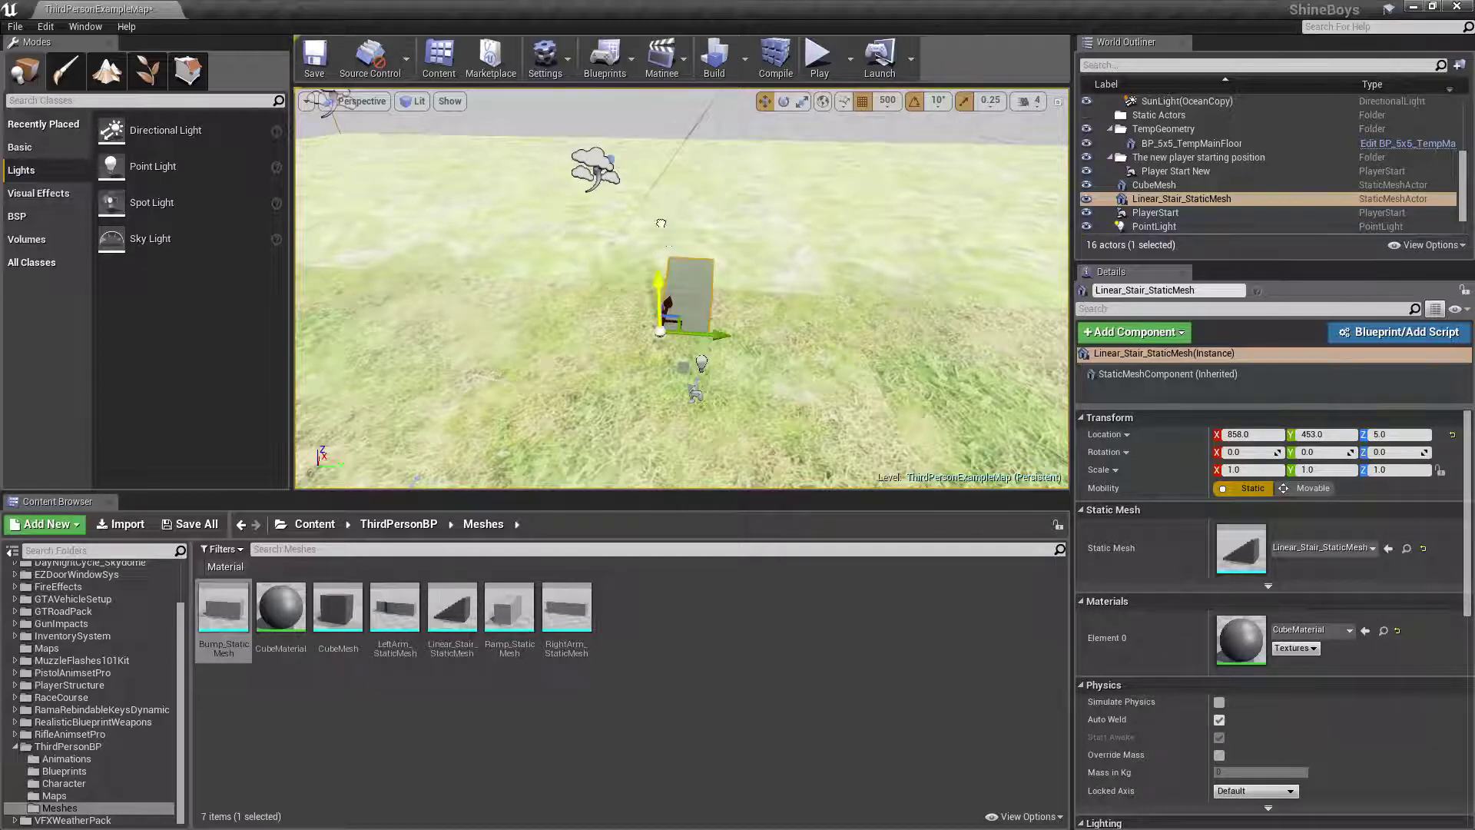
# Switch grid snap to 1 to nudge the stairs finely, then to 10,000.
pyautogui.click(890, 102)
pyautogui.click(905, 137)
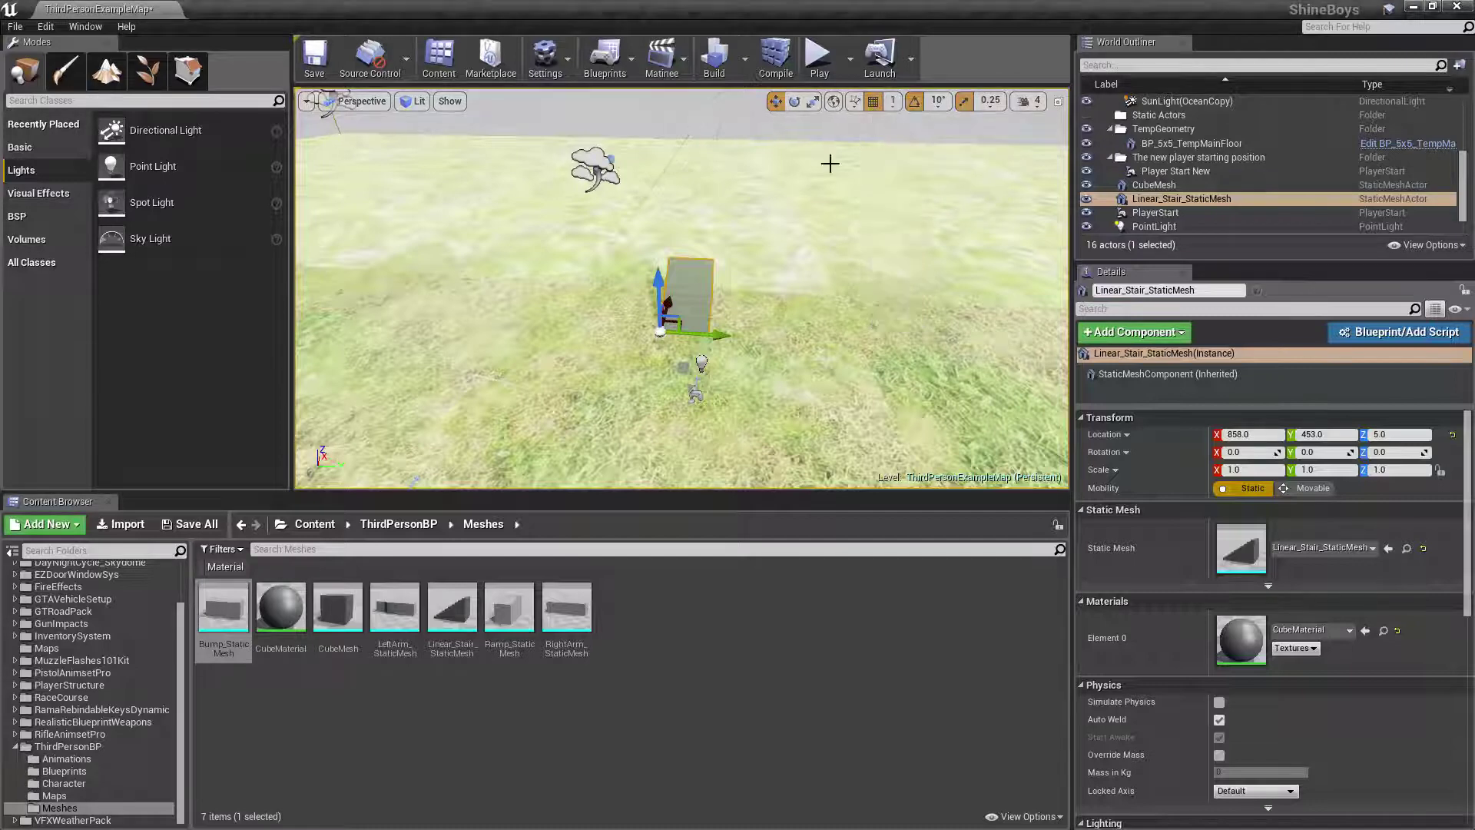
pyautogui.moveTo(680, 299); pyautogui.dragTo(674, 323)
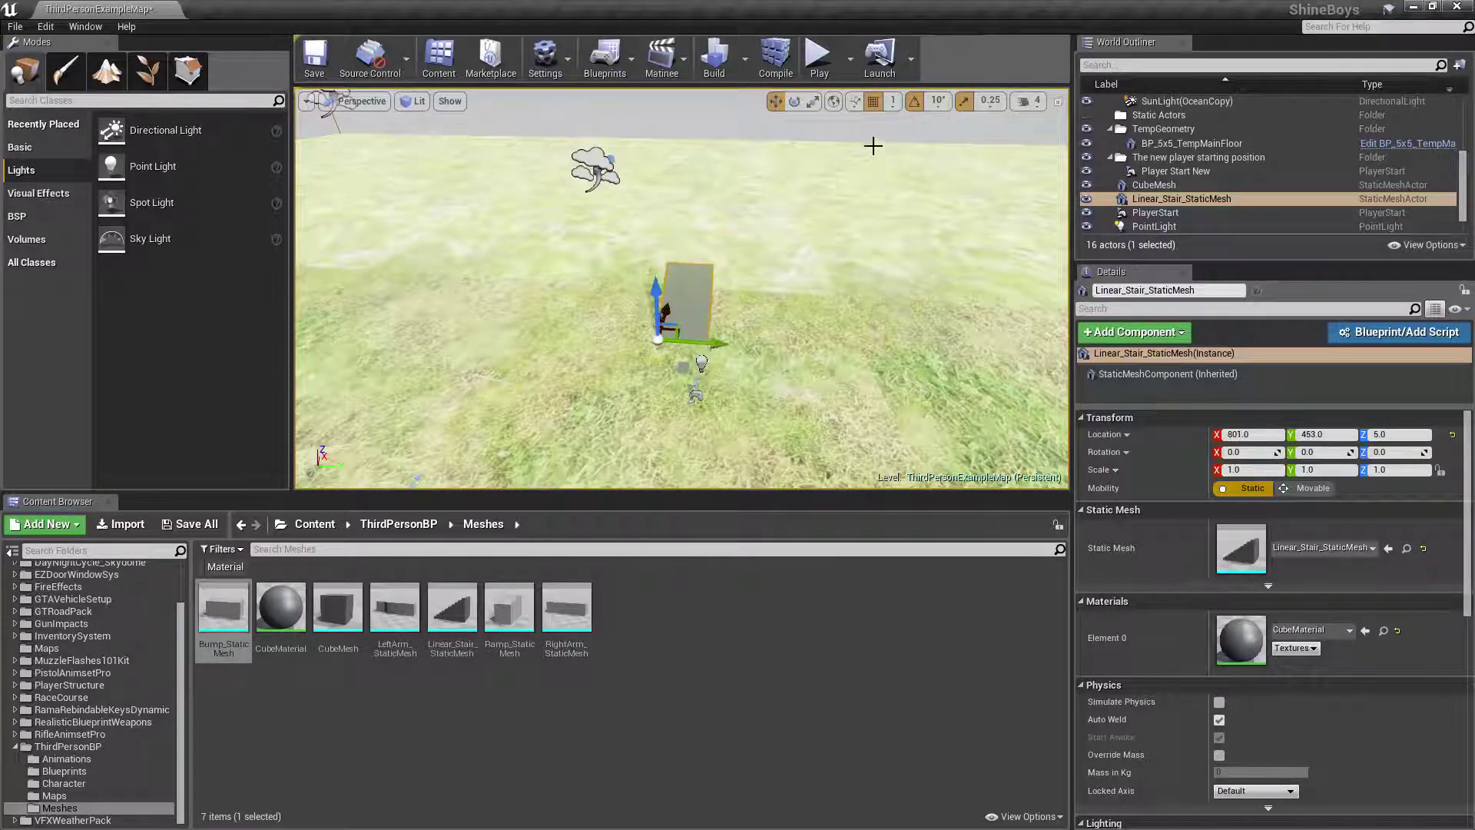
pyautogui.click(891, 102)
pyautogui.click(907, 318)
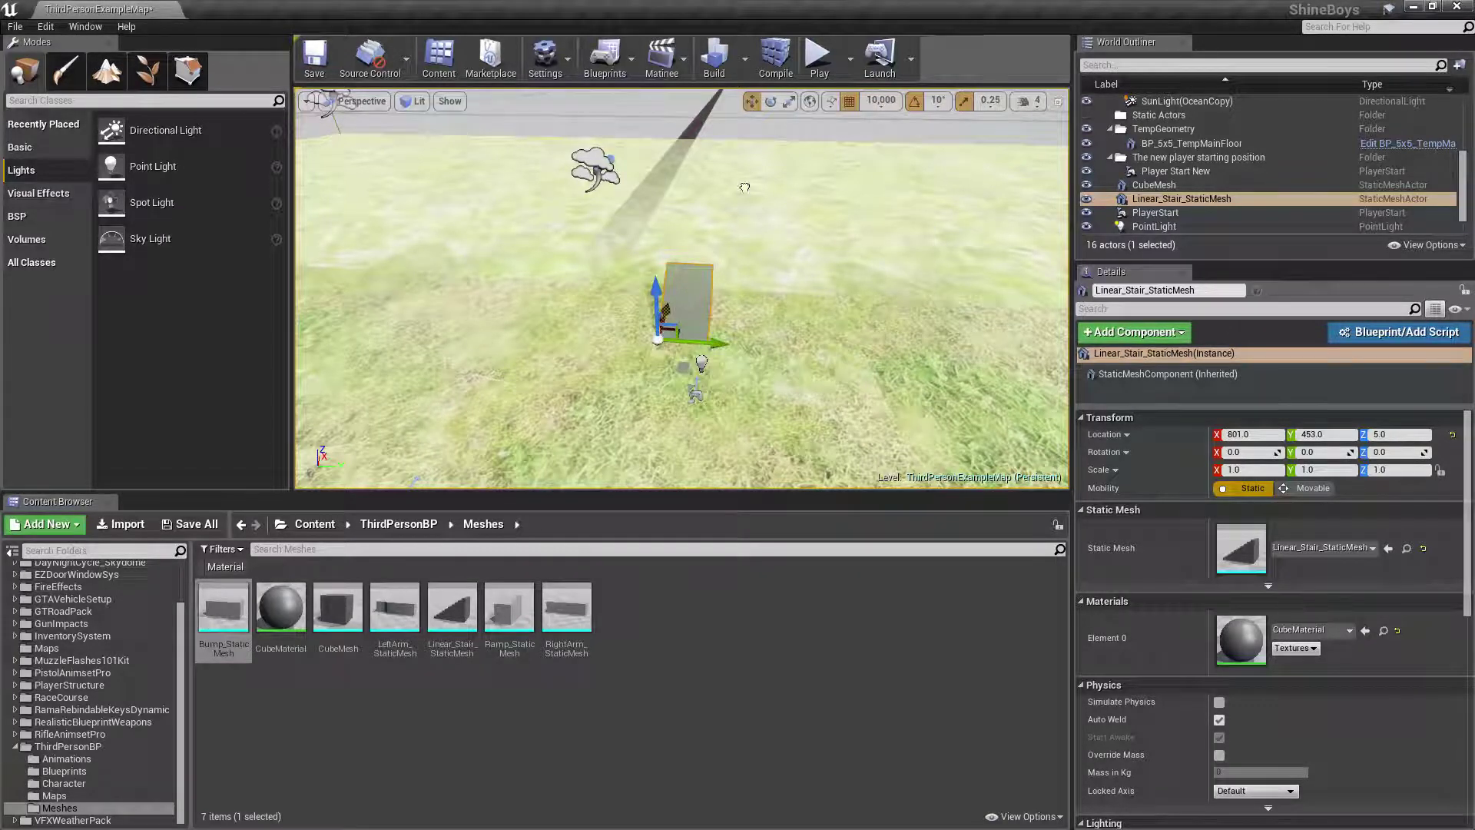
# With 10-unit grid snap, move the stairs along X to about 743 and lower the view.
pyautogui.click(884, 102)
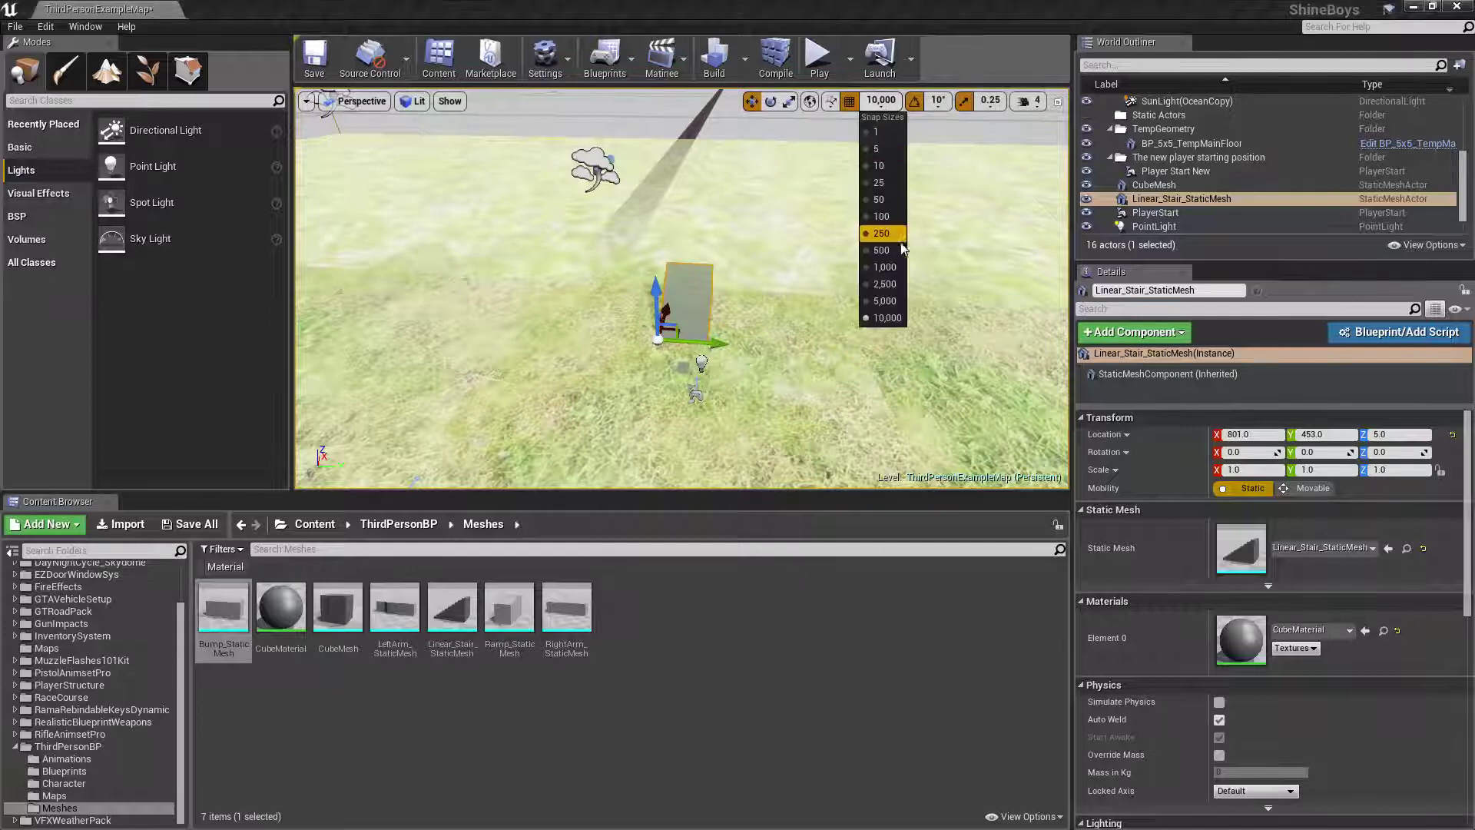
pyautogui.click(880, 165)
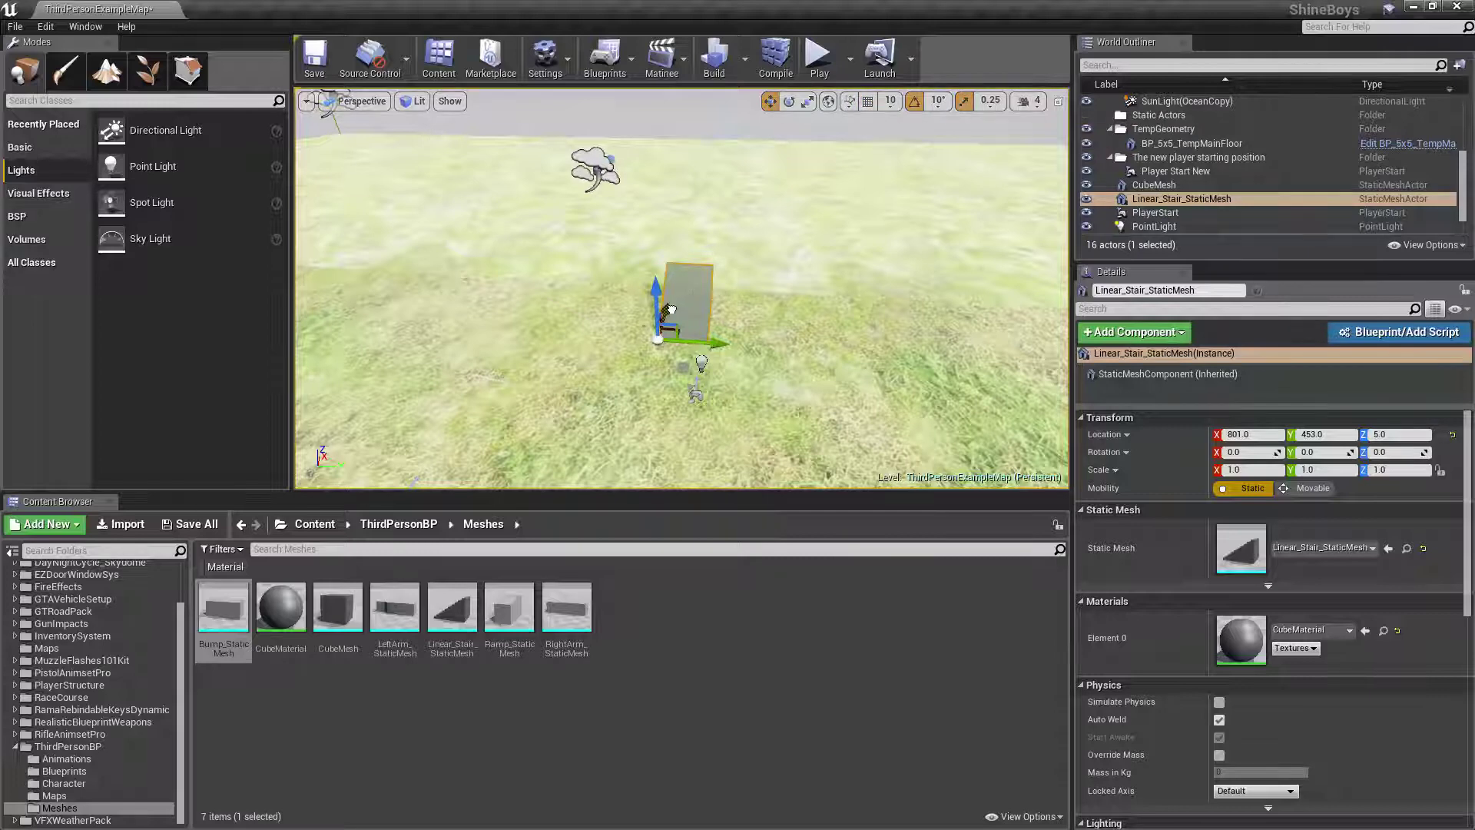
pyautogui.moveTo(670, 309)
pyautogui.mouseDown()
pyautogui.moveTo(683, 291)
pyautogui.moveTo(679, 317)
pyautogui.mouseUp()
pyautogui.moveTo(875, 186)
pyautogui.mouseDown(button='right')
pyautogui.moveTo(945, 150)
pyautogui.moveTo(915, 204)
pyautogui.mouseUp(button='right')
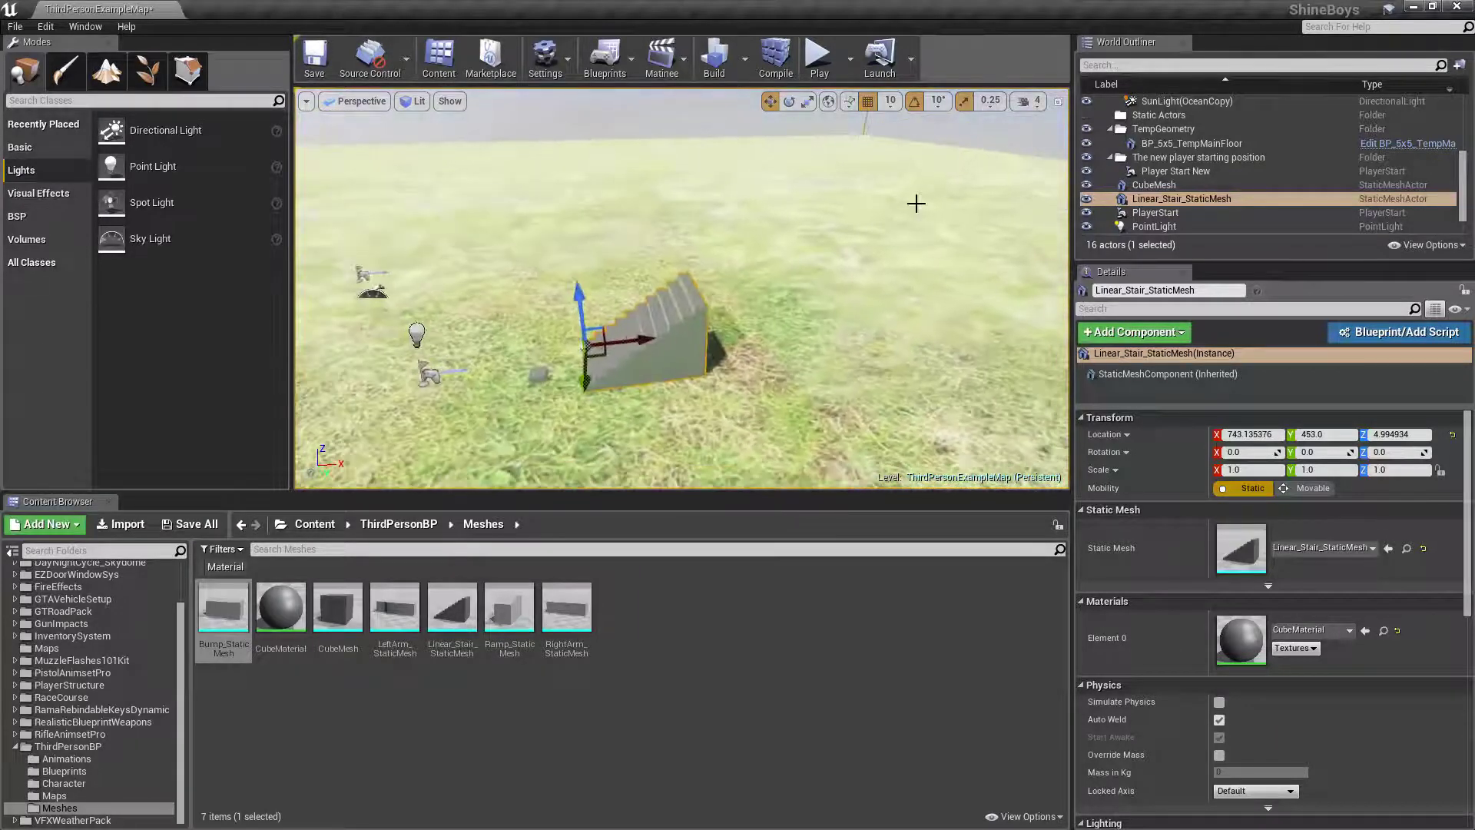
# Toggle rotation snapping and set its angle to 5°.
pyautogui.click(916, 106)
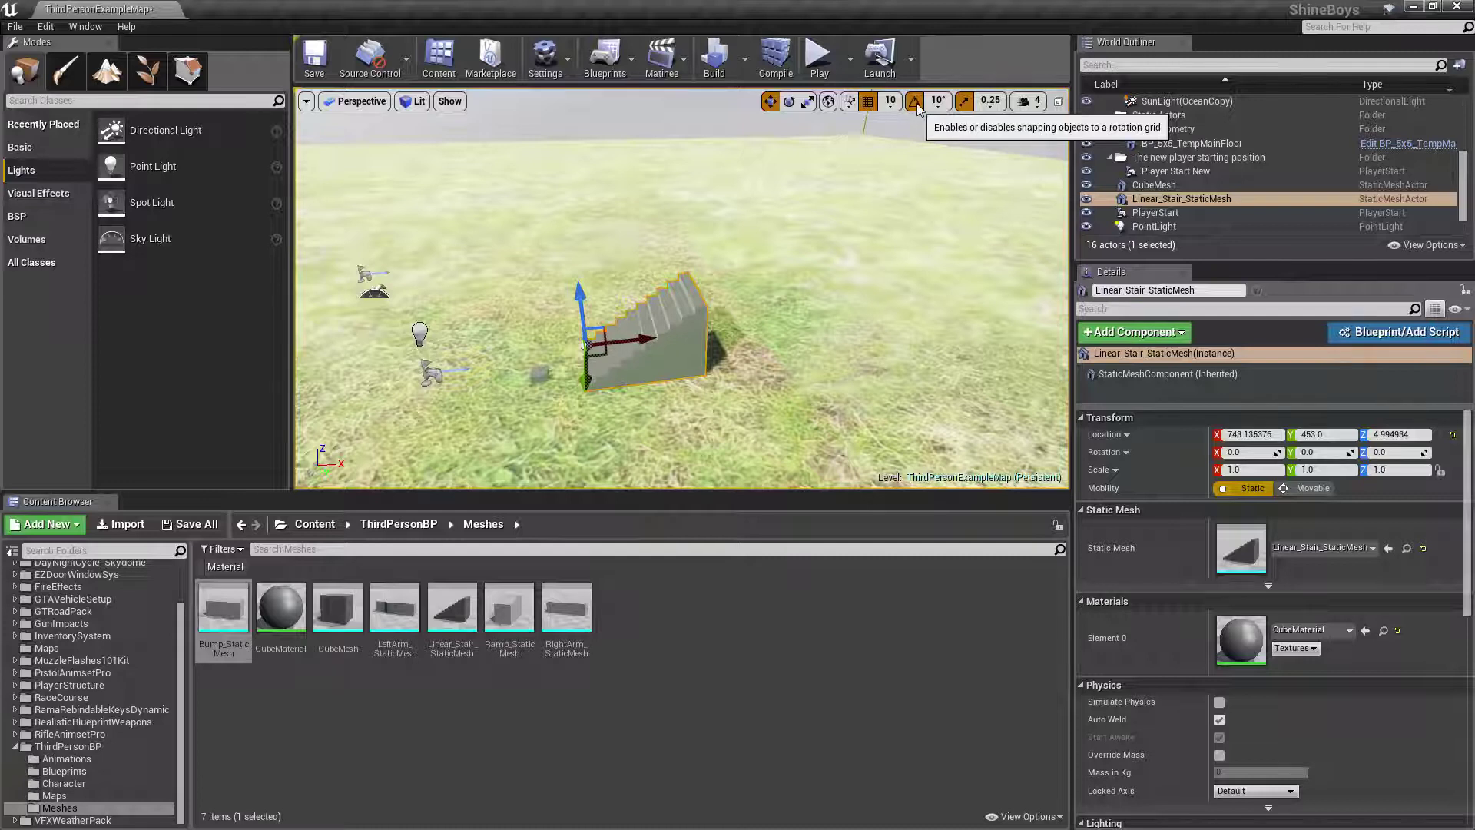
pyautogui.click(915, 105)
pyautogui.click(916, 105)
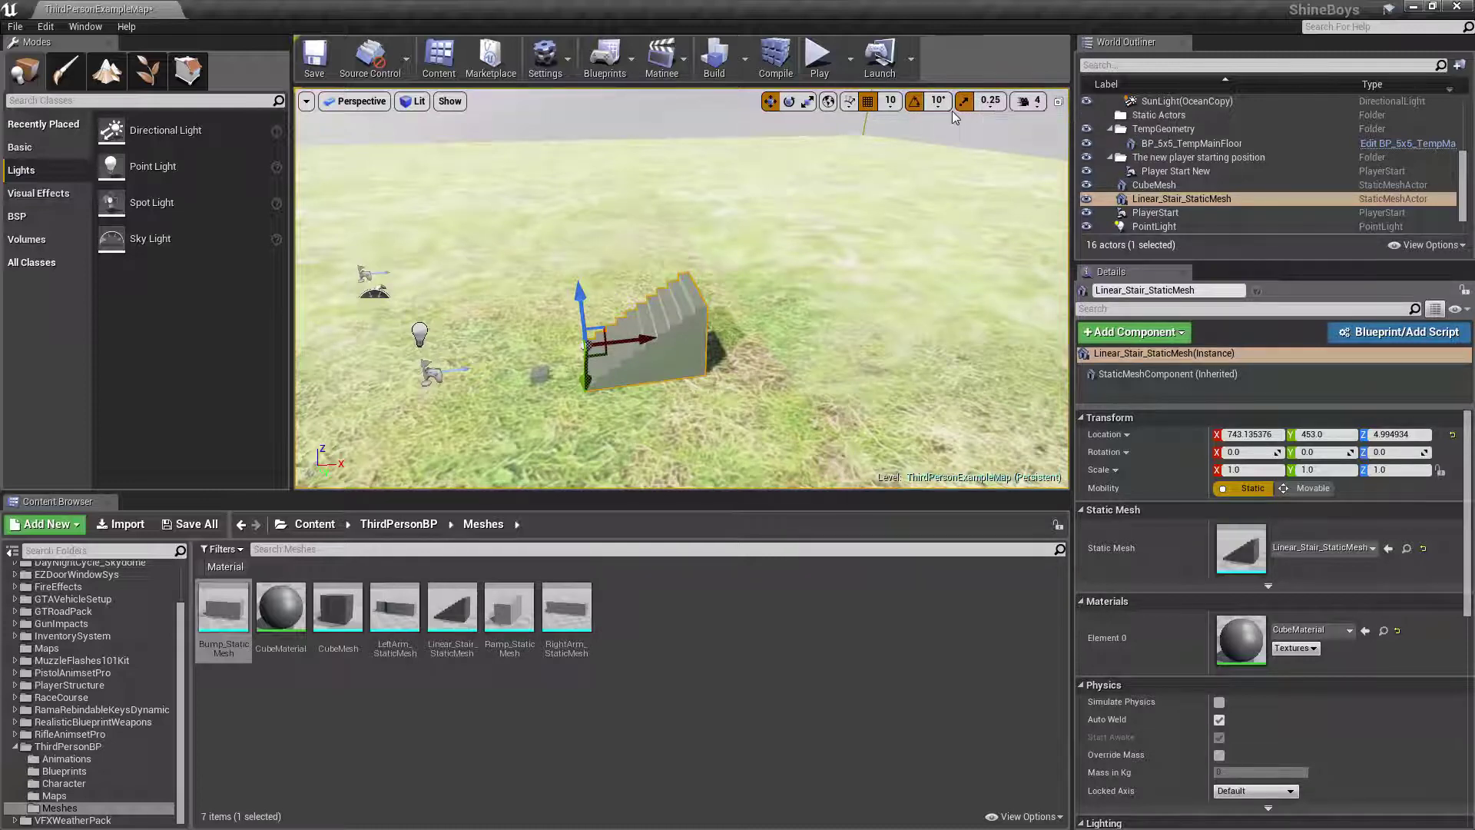
pyautogui.click(937, 101)
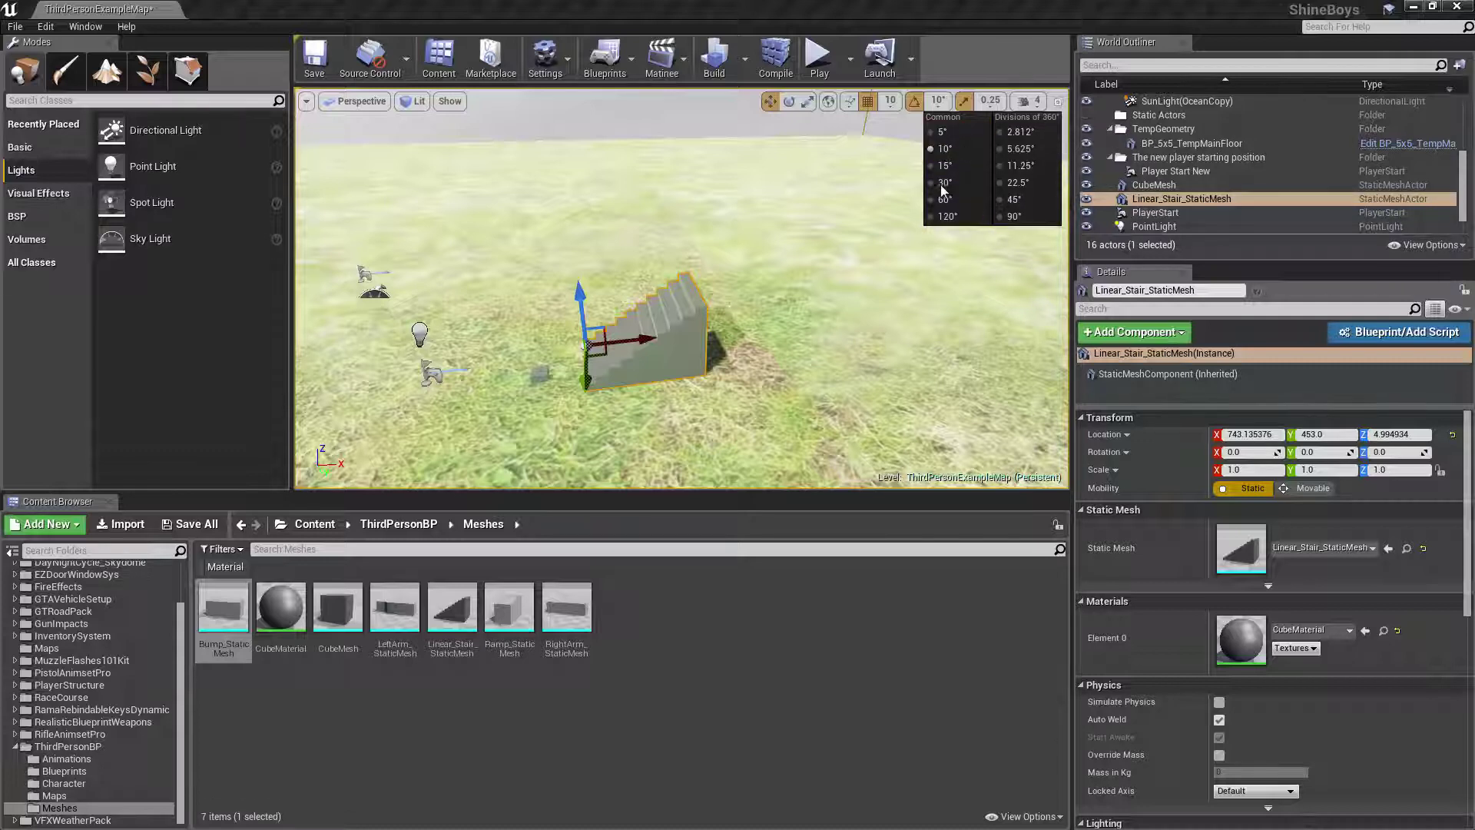
pyautogui.click(965, 130)
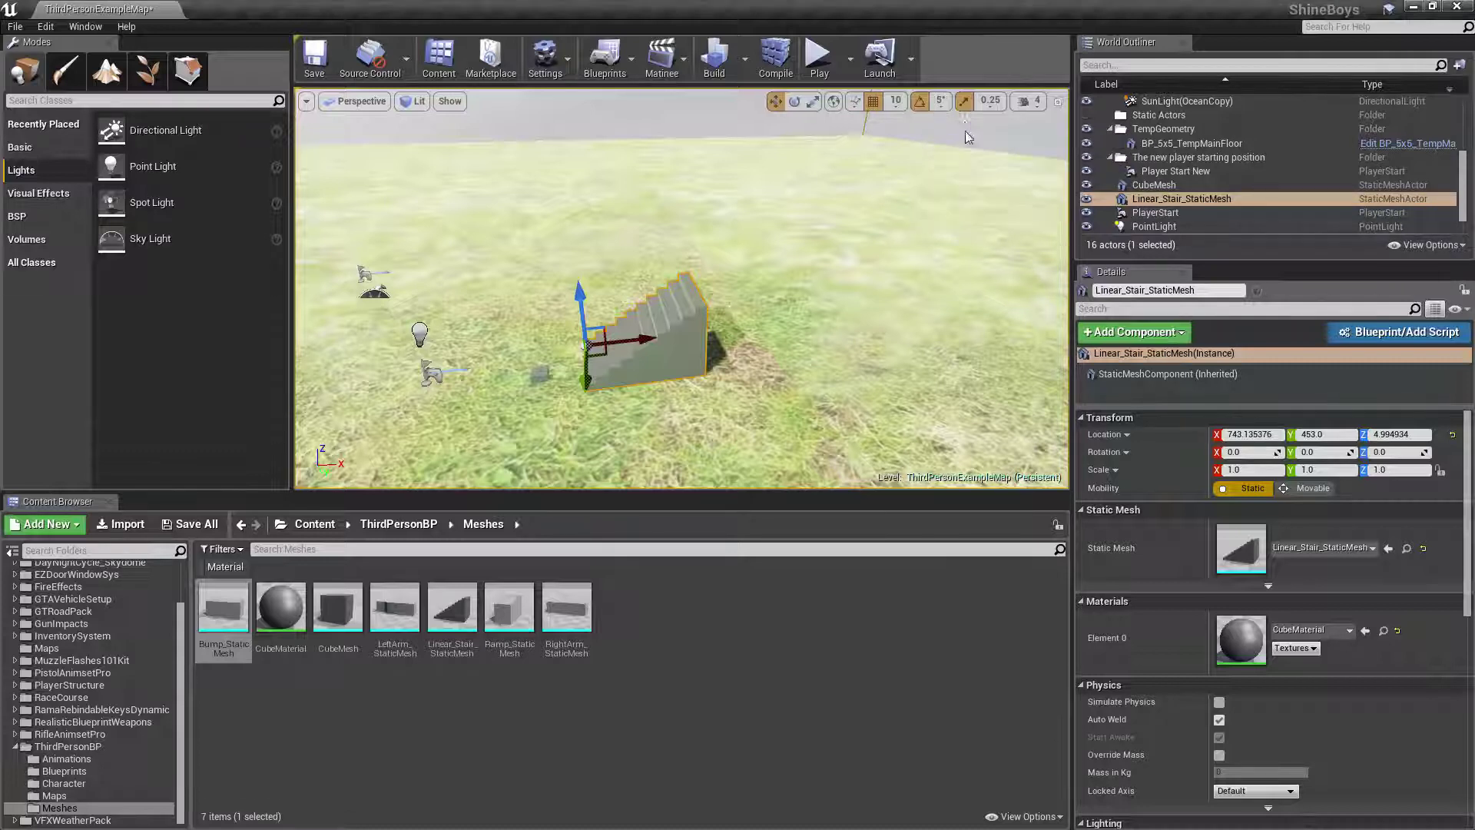
# Tilt the stairs about Y in 5° steps, rotate freely with snap off, then undo.
pyautogui.click(794, 102)
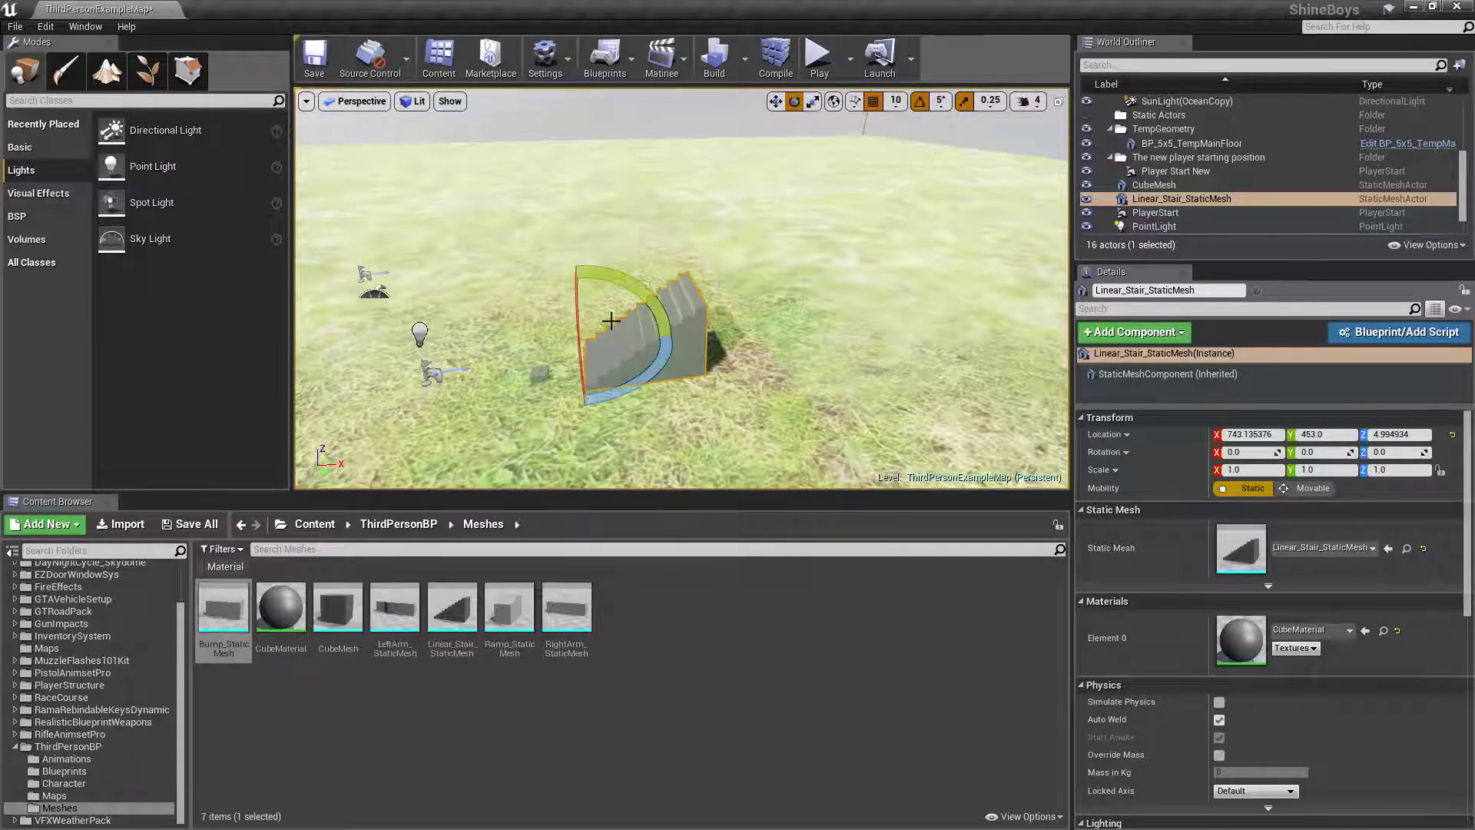
pyautogui.moveTo(661, 317); pyautogui.dragTo(660, 317)
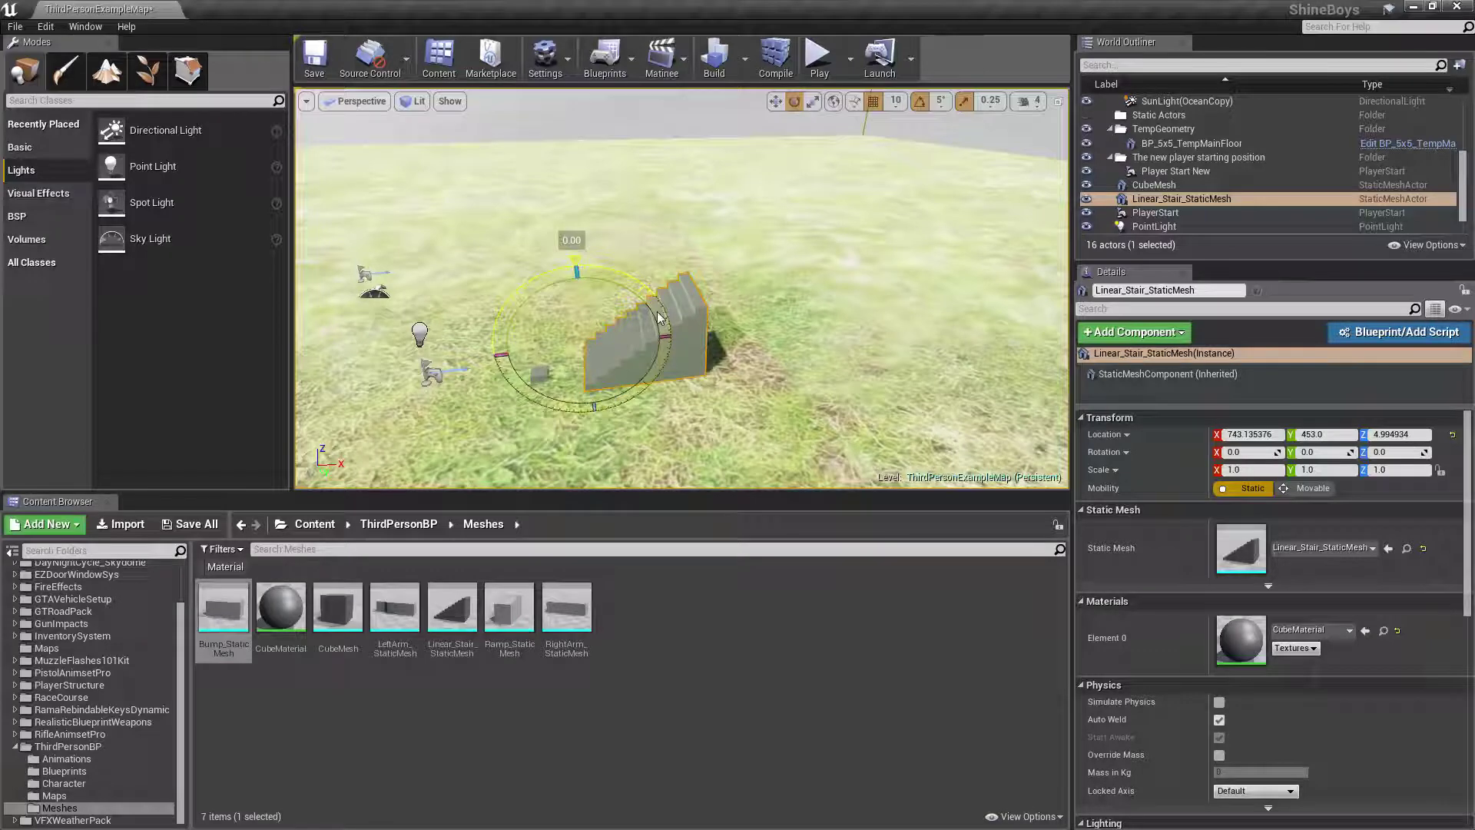
pyautogui.moveTo(661, 317)
pyautogui.mouseDown()
pyautogui.moveTo(628, 283)
pyautogui.moveTo(576, 268)
pyautogui.moveTo(543, 282)
pyautogui.moveTo(485, 357)
pyautogui.moveTo(484, 291)
pyautogui.moveTo(674, 272)
pyautogui.moveTo(570, 267)
pyautogui.moveTo(566, 243)
pyautogui.mouseUp()
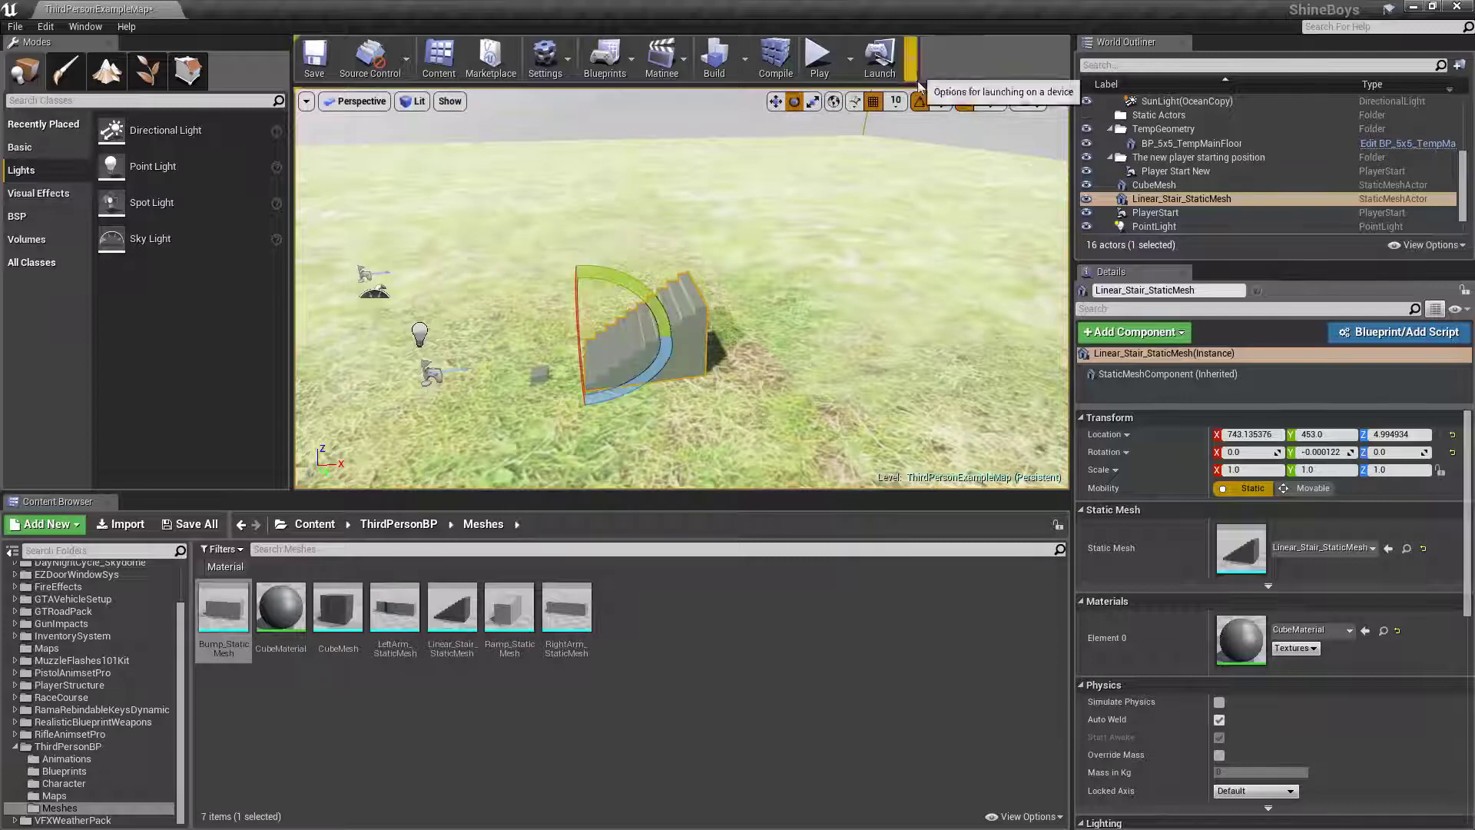
pyautogui.click(921, 106)
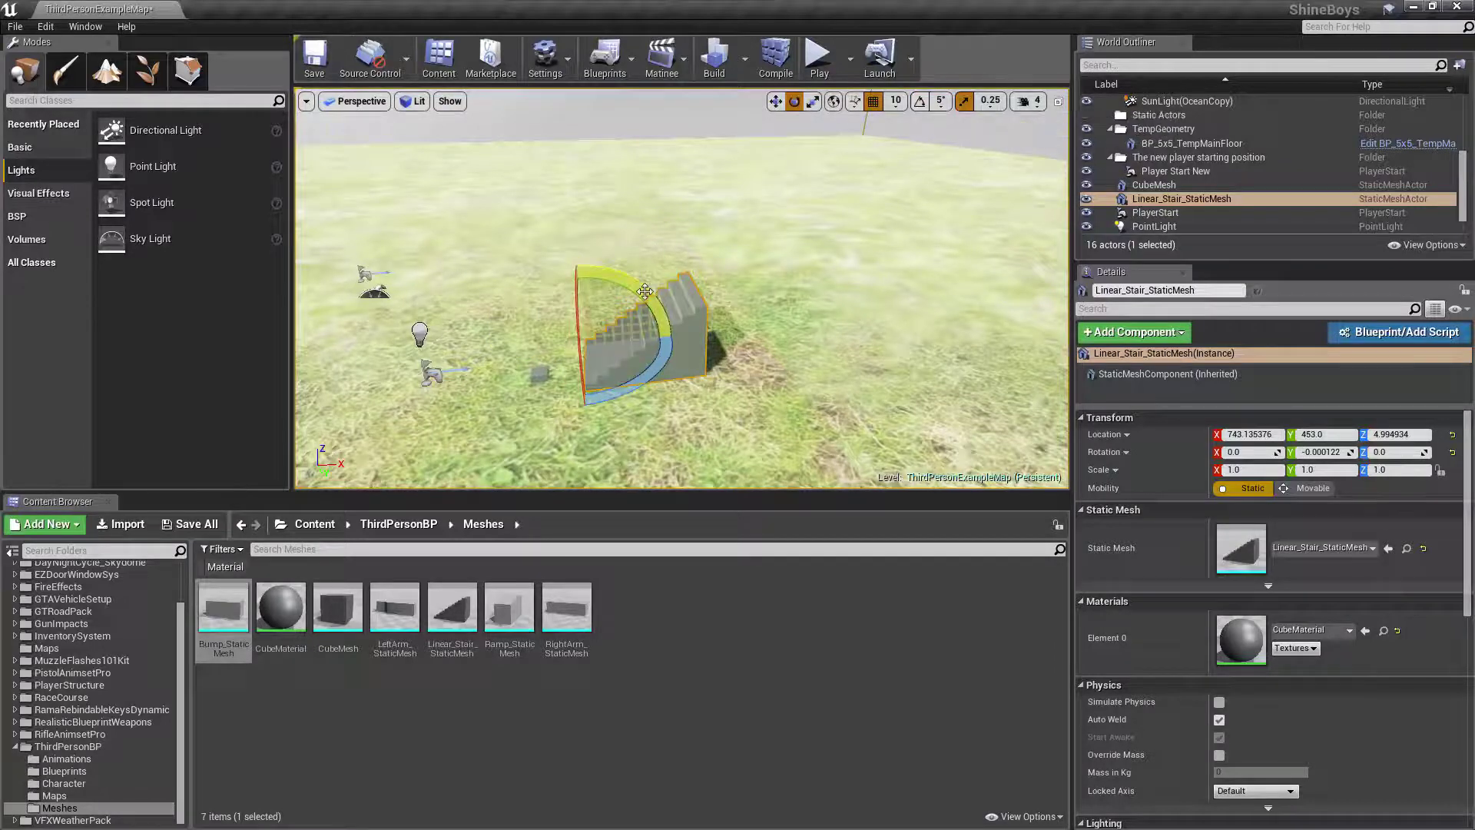
pyautogui.moveTo(658, 278)
pyautogui.mouseDown()
pyautogui.moveTo(559, 268)
pyautogui.moveTo(576, 268)
pyautogui.mouseUp()
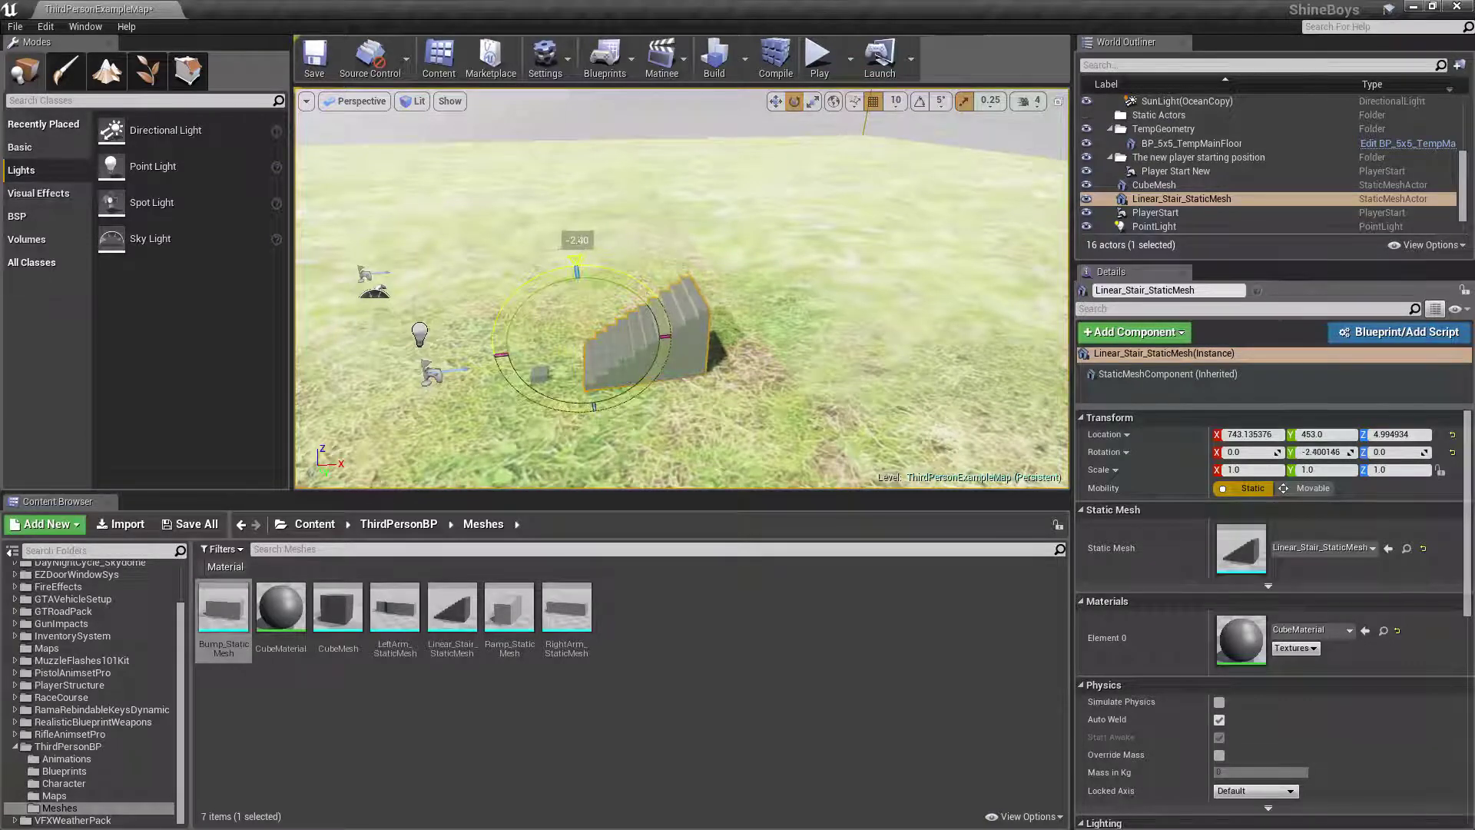
pyautogui.hotkey('ctrl', 'z')
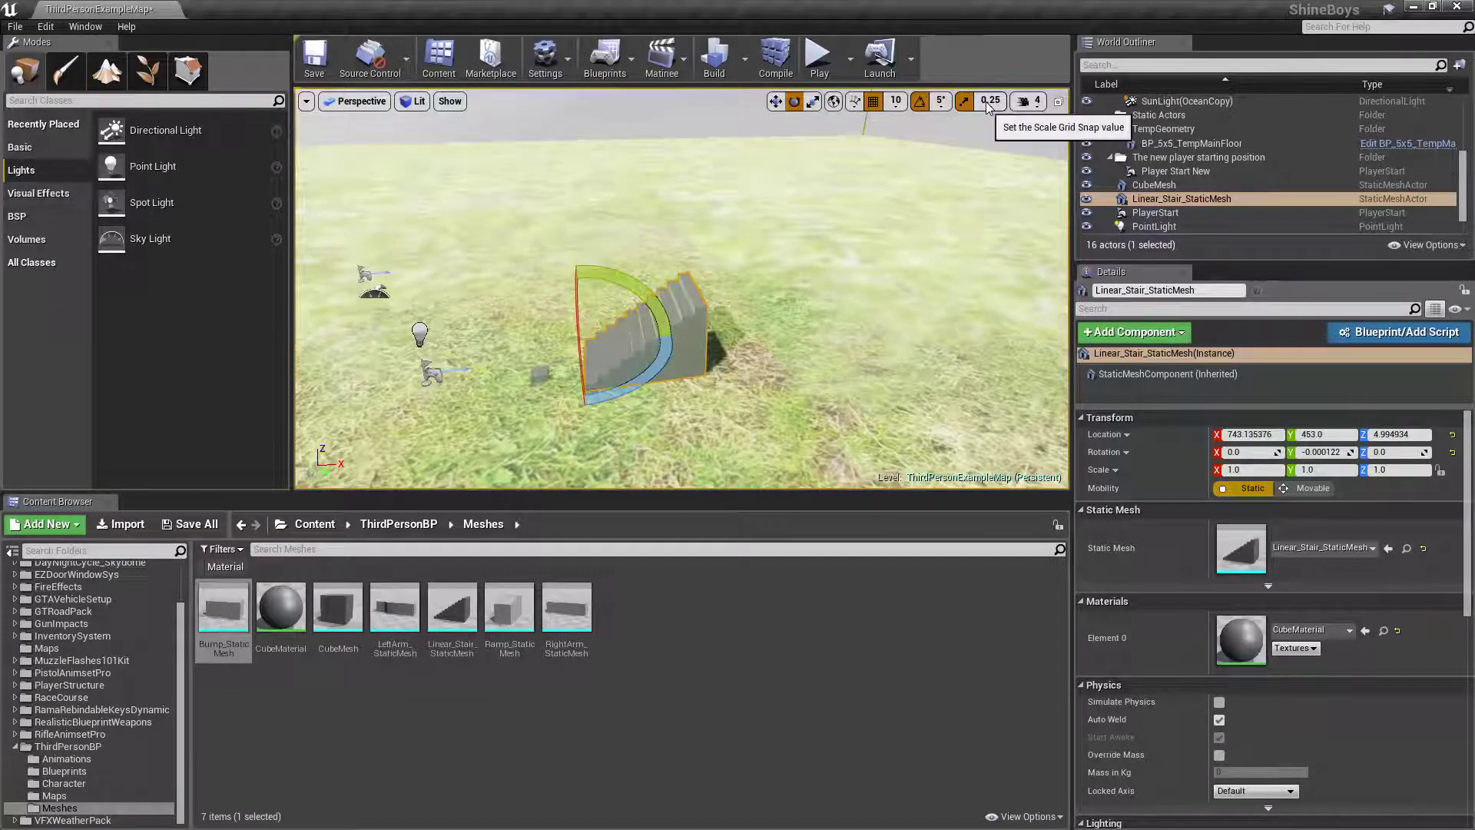
pyautogui.click(987, 106)
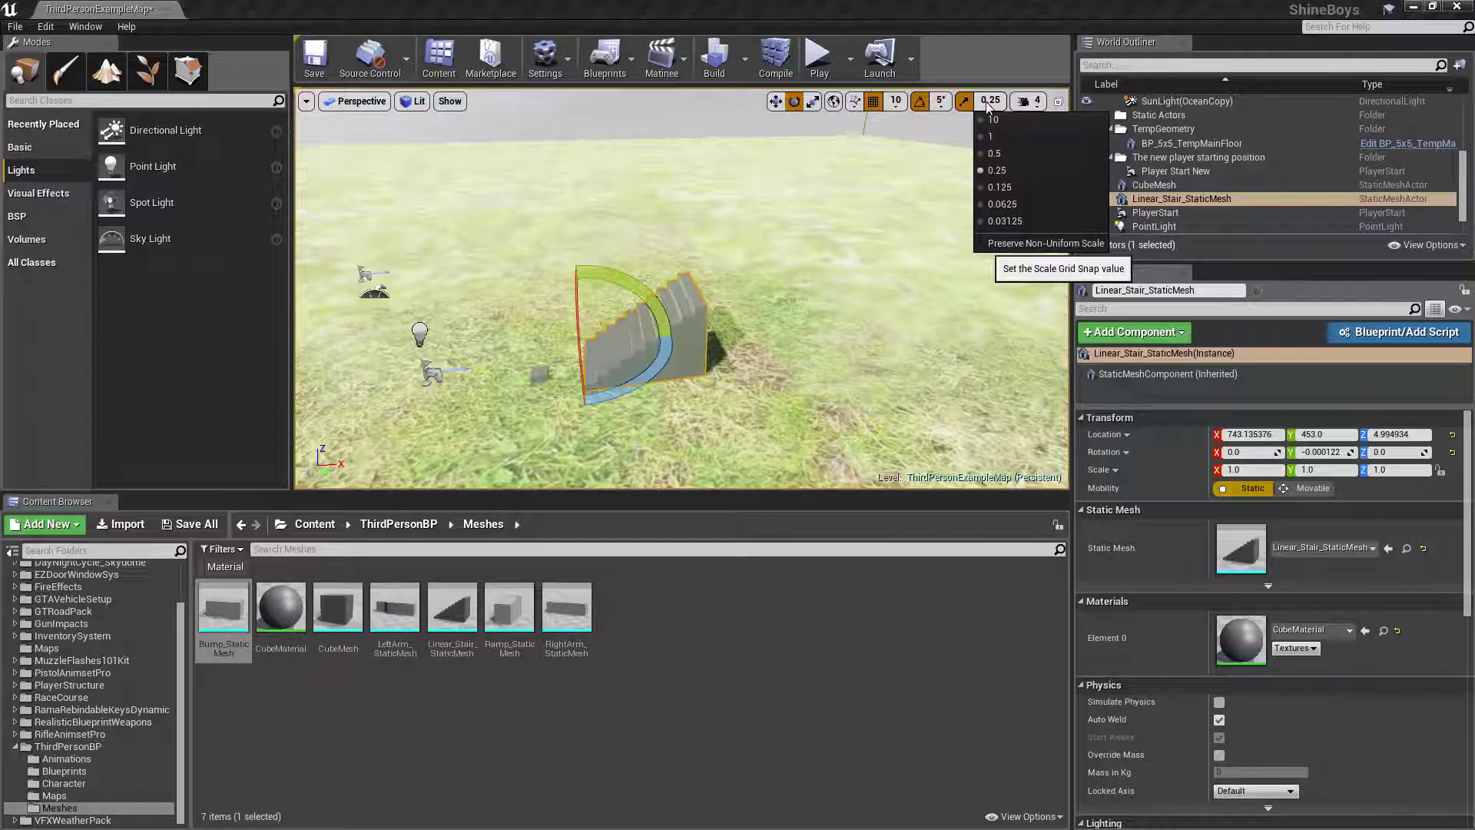
pyautogui.click(918, 185)
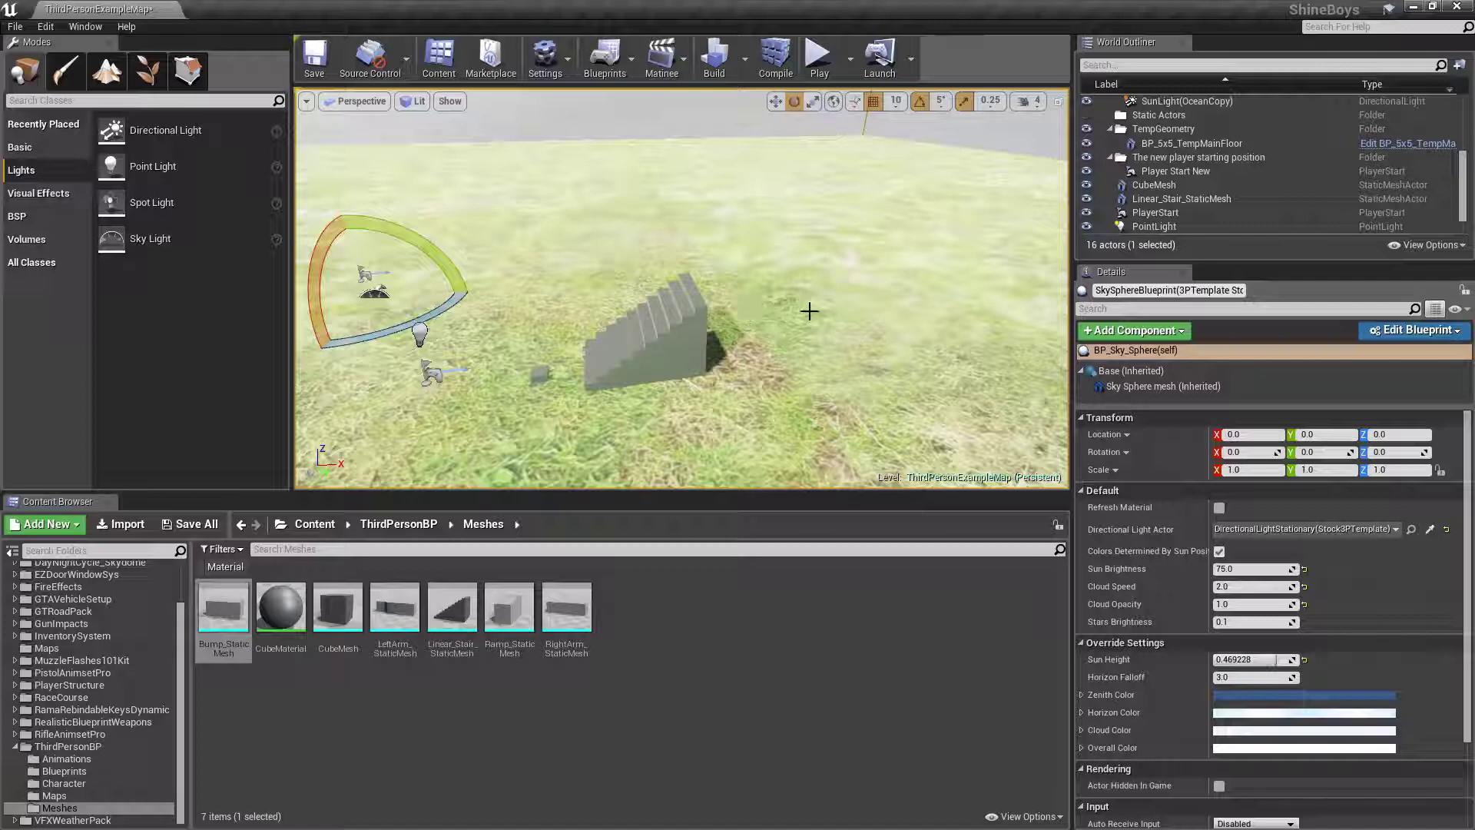
# Fly the camera low over the grass, across the sky, and toward the floor box.
pyautogui.moveTo(818, 318); pyautogui.dragTo(760, 381, button='right')
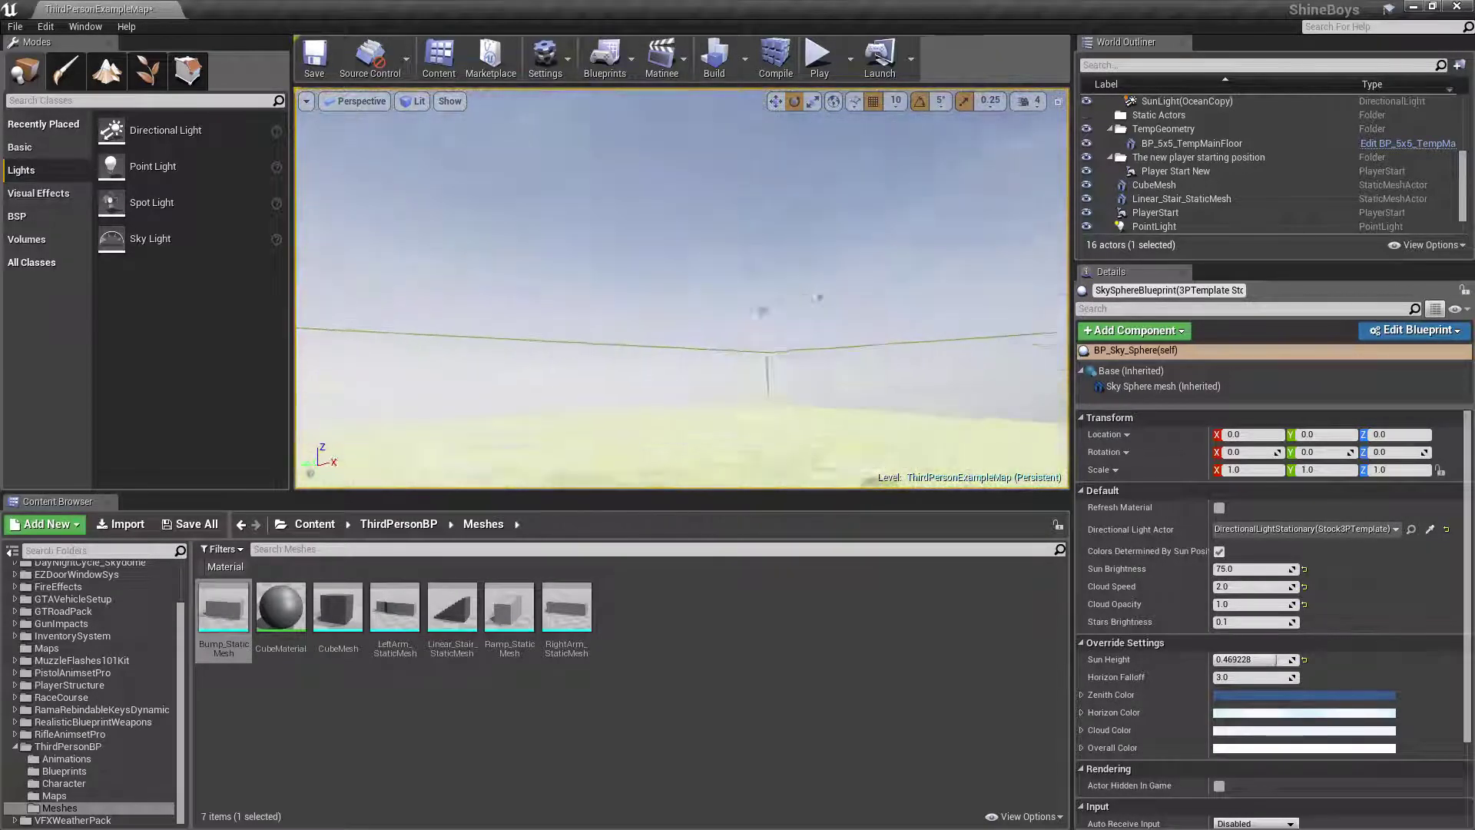
pyautogui.moveTo(761, 381); pyautogui.dragTo(738, 323, button='right')
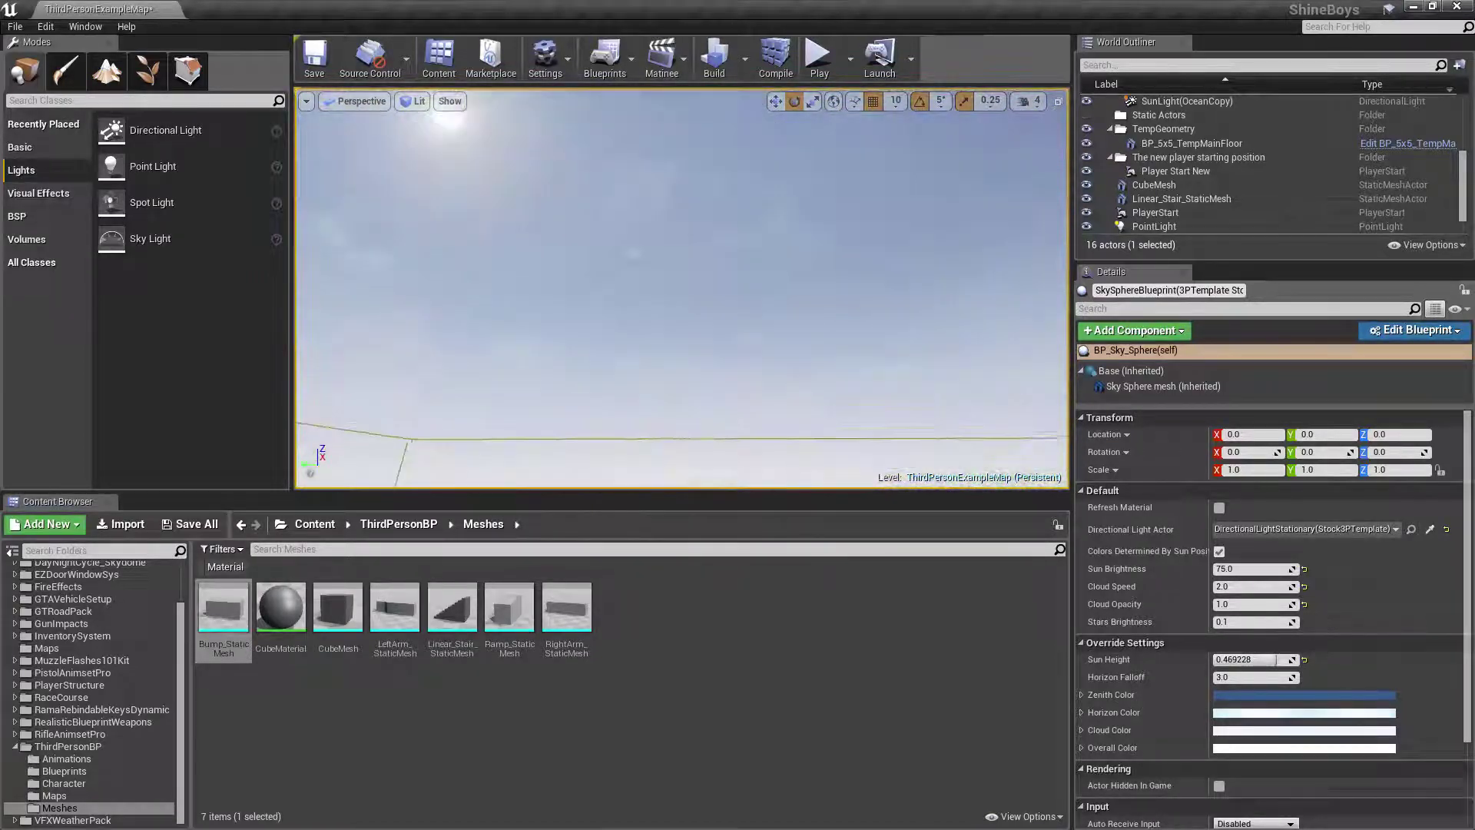
pyautogui.moveTo(737, 323)
pyautogui.mouseDown(button='right')
pyautogui.moveTo(738, 346)
pyautogui.moveTo(738, 322)
pyautogui.moveTo(738, 346)
pyautogui.moveTo(714, 346)
pyautogui.mouseUp(button='right')
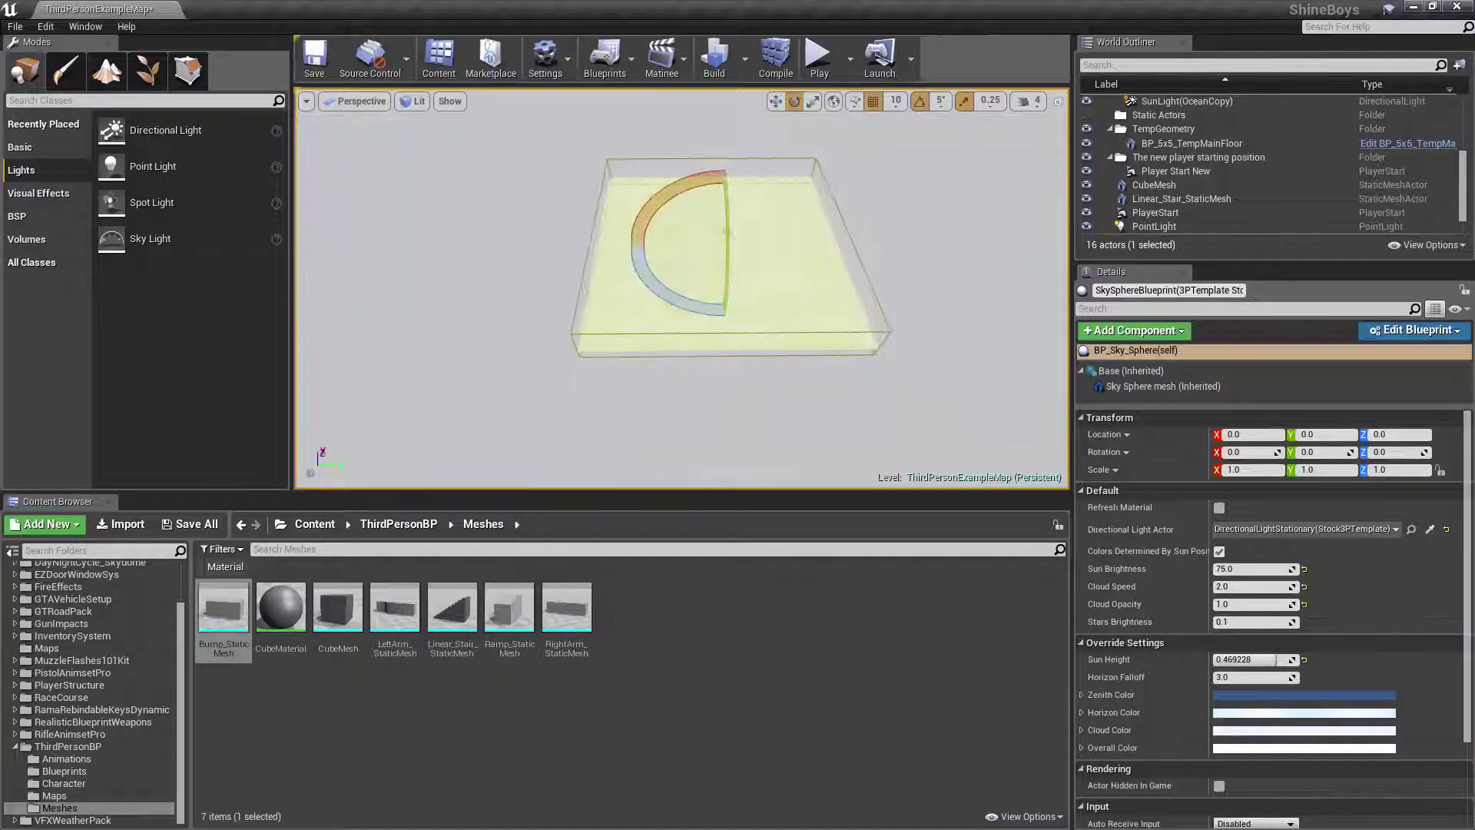
pyautogui.moveTo(737, 346); pyautogui.dragTo(692, 312, button='right')
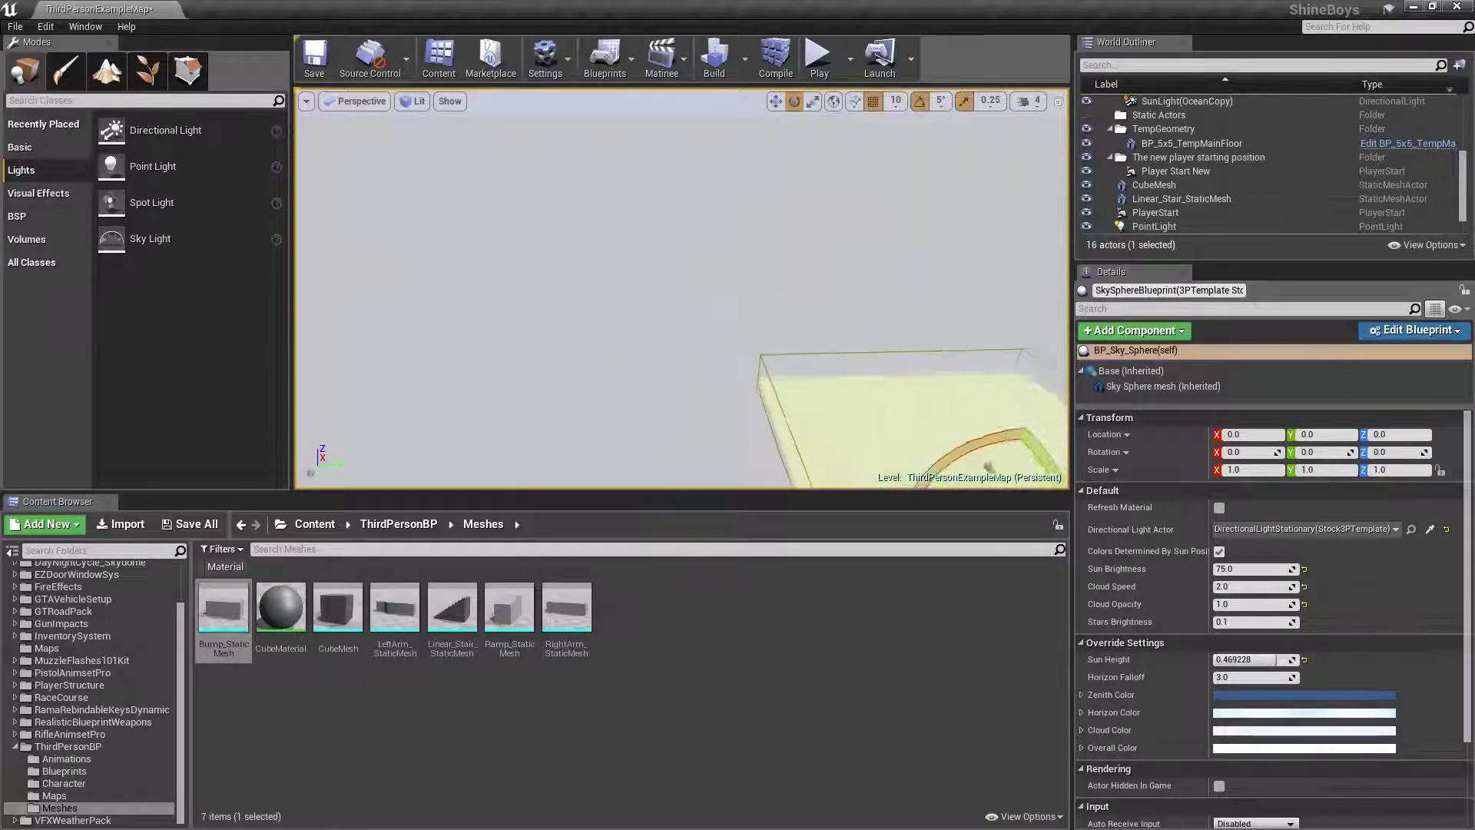
pyautogui.moveTo(691, 311); pyautogui.dragTo(726, 334, button='right')
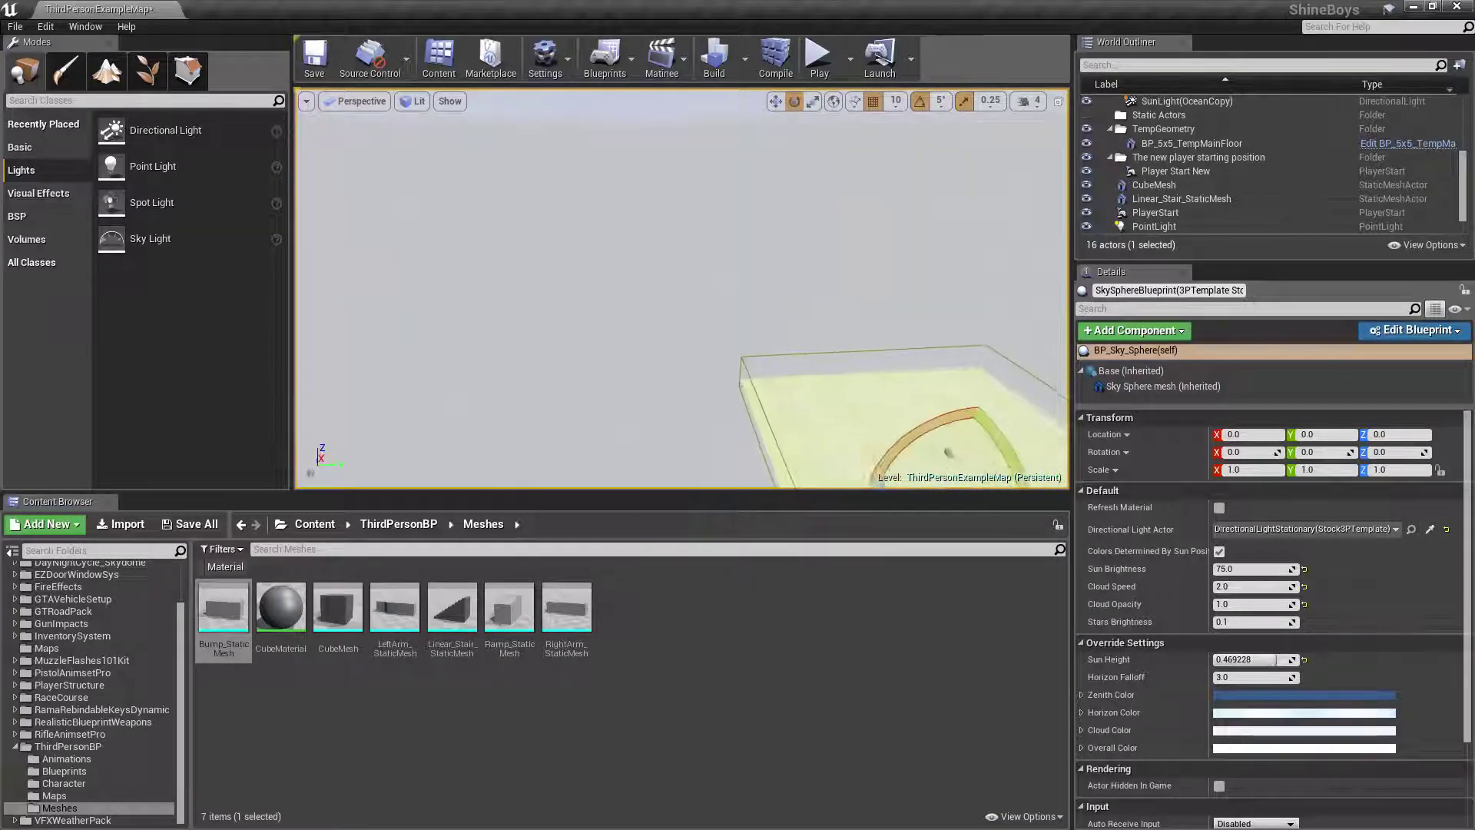
pyautogui.moveTo(681, 288)
pyautogui.mouseDown(button='right')
pyautogui.moveTo(681, 323)
pyautogui.moveTo(679, 288)
pyautogui.moveTo(577, 300)
pyautogui.moveTo(829, 398)
pyautogui.moveTo(806, 392)
pyautogui.mouseUp(button='right')
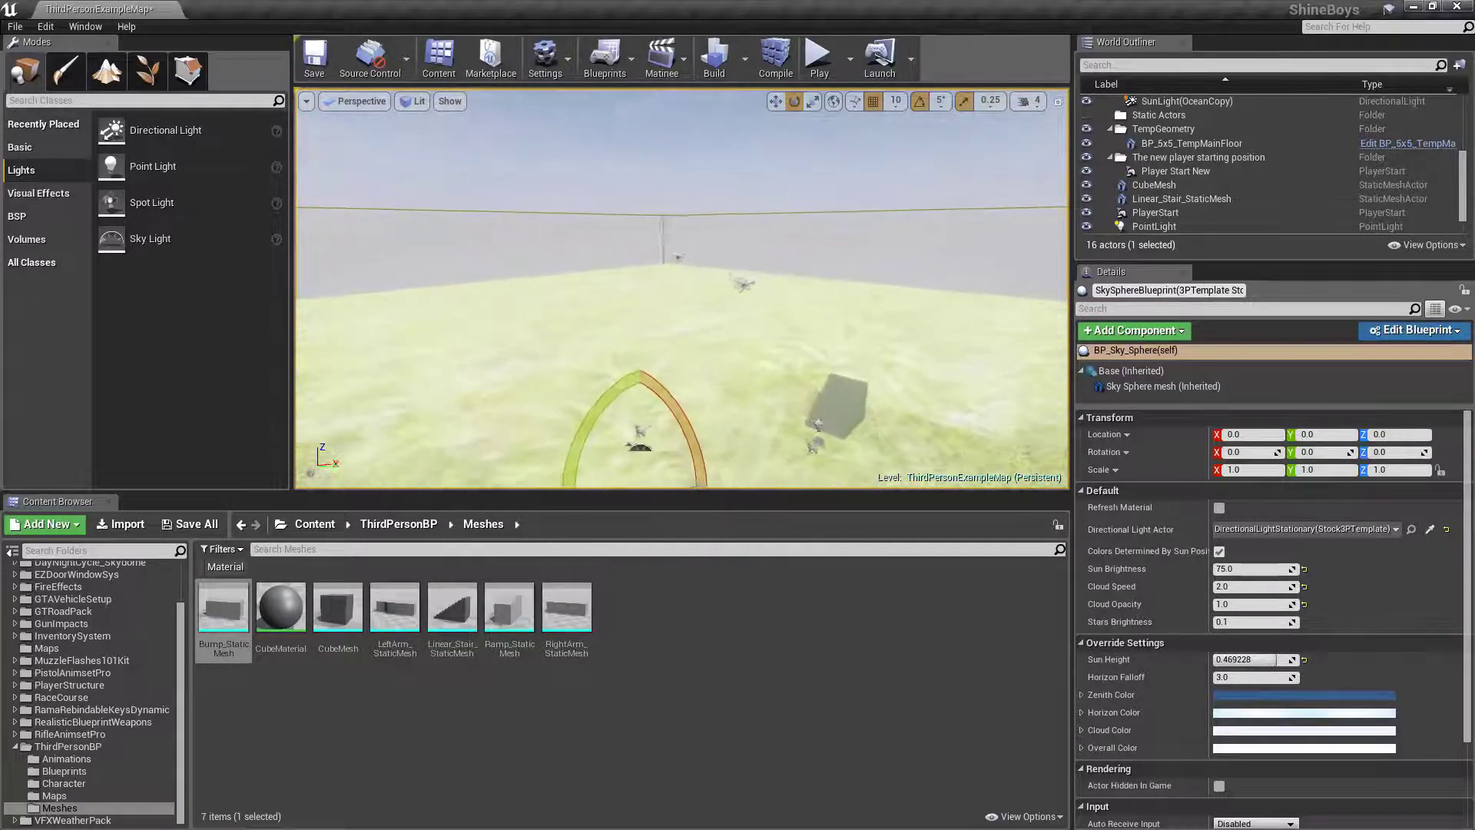
# Turn past the sky-sphere gizmo, cube and wall corner, then approach the light gizmo.
pyautogui.moveTo(807, 392); pyautogui.dragTo(806, 392, button='right')
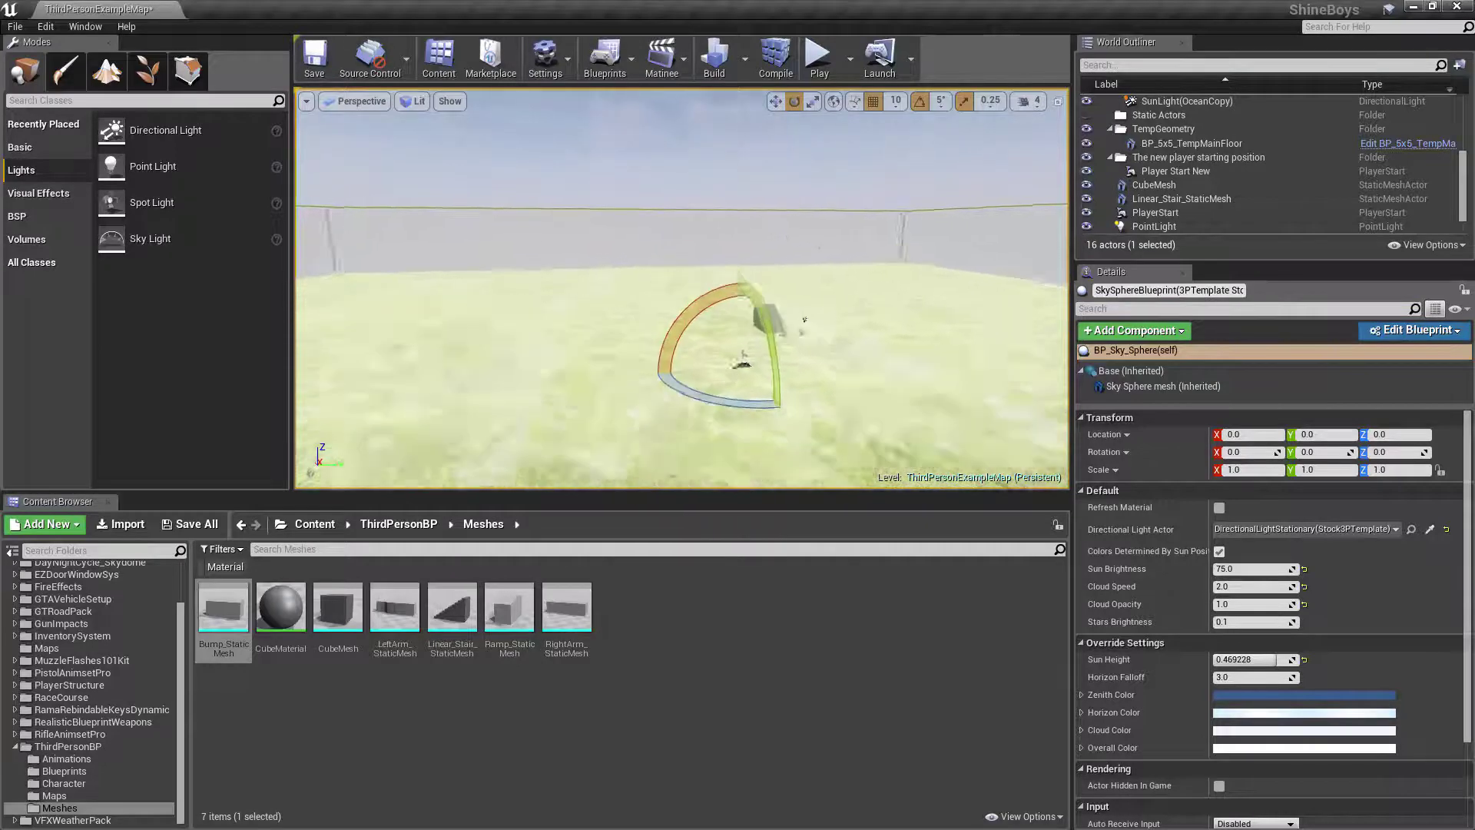
pyautogui.moveTo(806, 392); pyautogui.dragTo(807, 392, button='right')
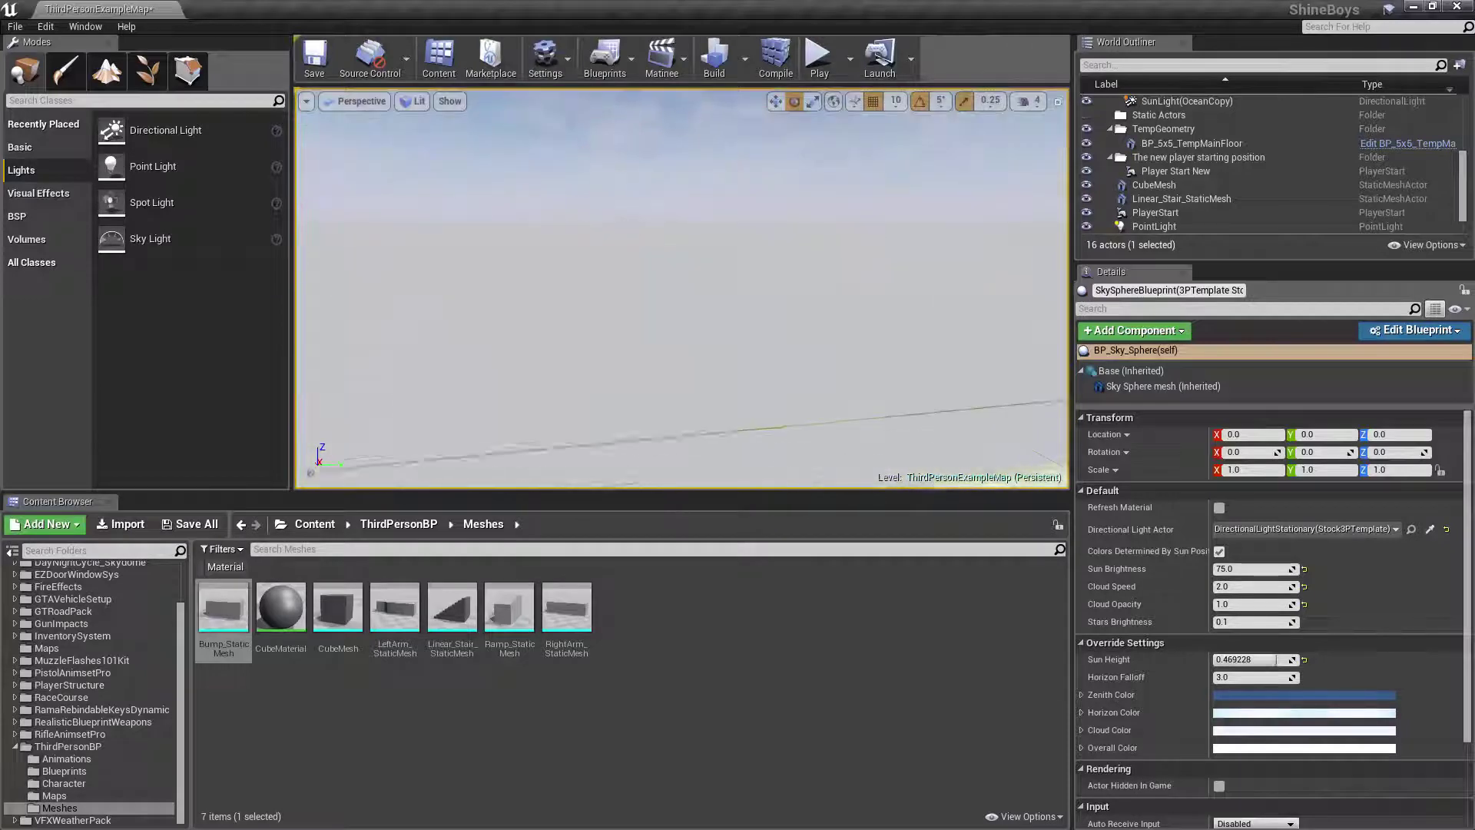
pyautogui.moveTo(807, 392); pyautogui.dragTo(807, 392, button='right')
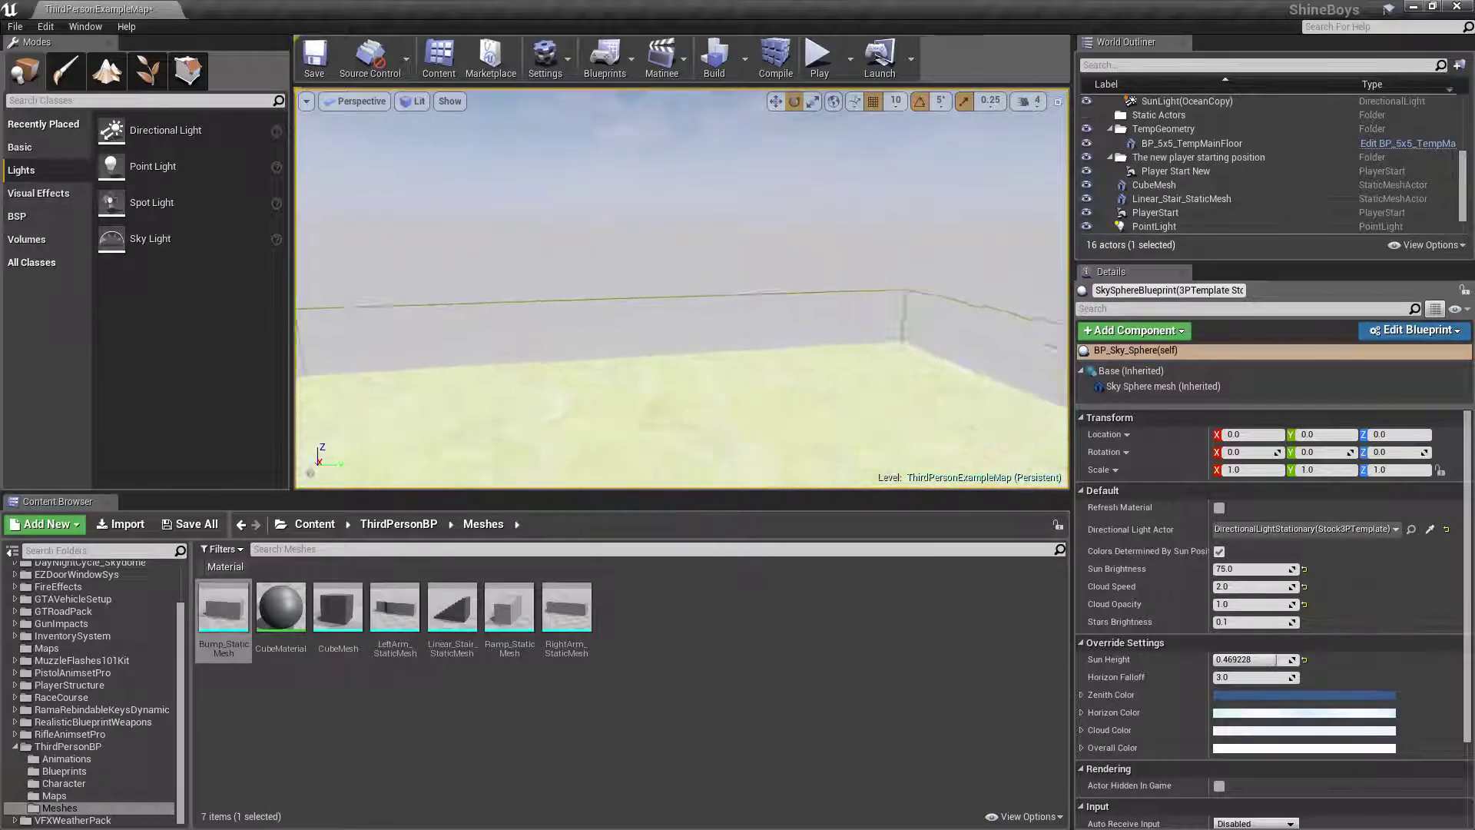
pyautogui.moveTo(806, 392); pyautogui.dragTo(672, 278, button='right')
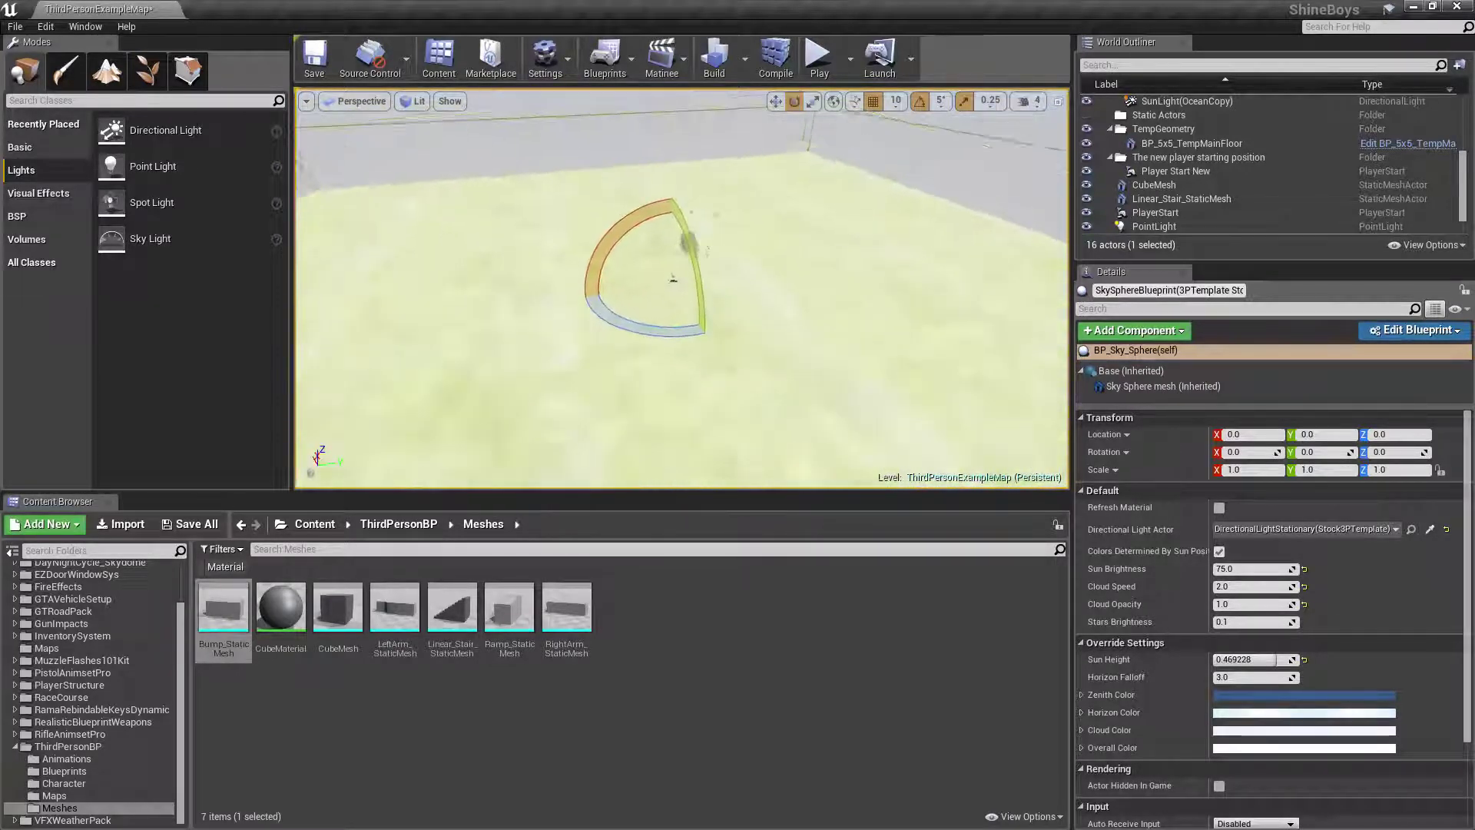
pyautogui.moveTo(774, 358); pyautogui.dragTo(784, 362, button='right')
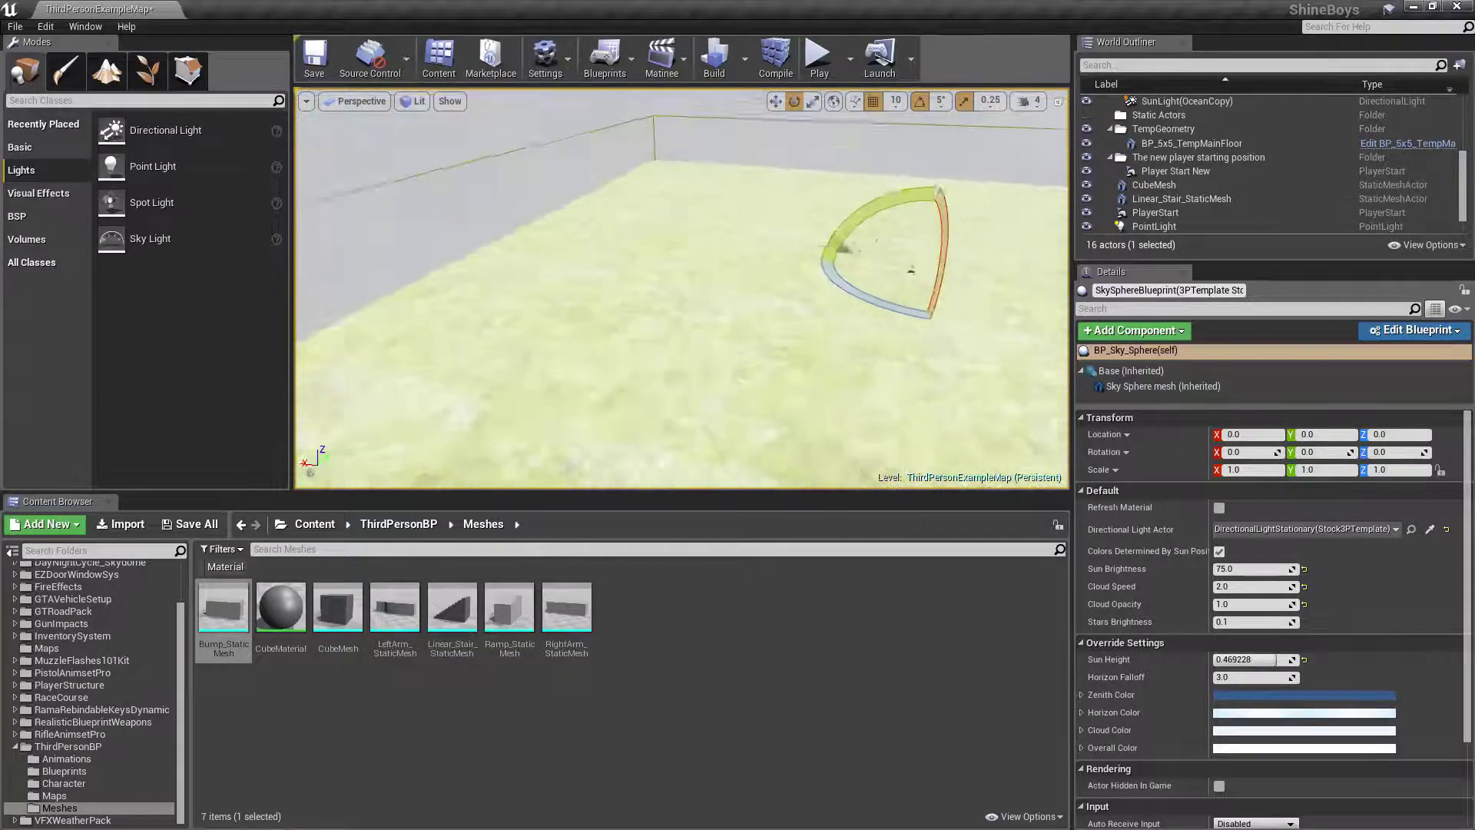
pyautogui.moveTo(769, 275); pyautogui.dragTo(769, 276, button='right')
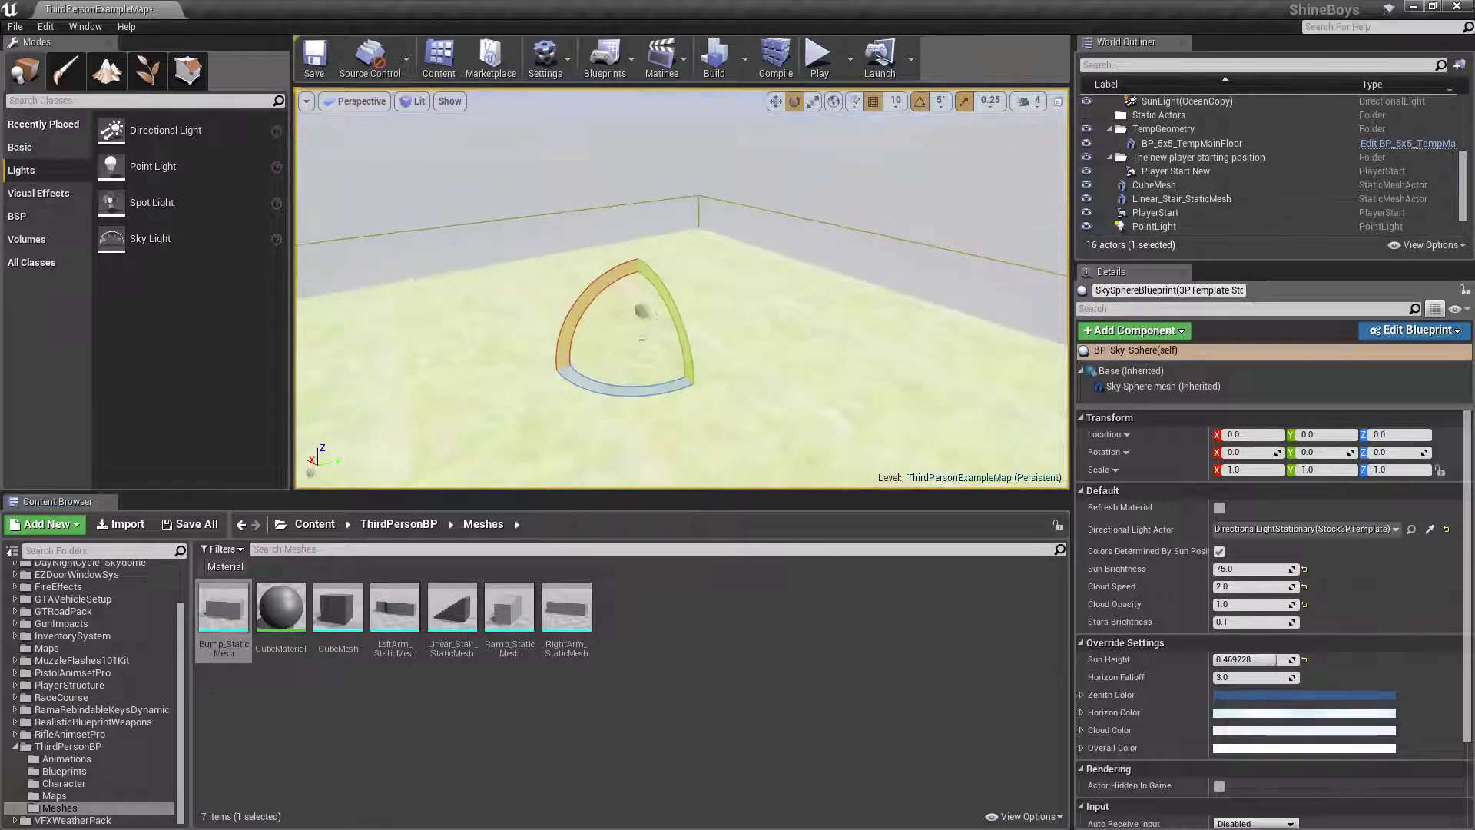
# Set camera speed to 1 and fly slowly forward toward the floor corner.
pyautogui.moveTo(920, 242); pyautogui.dragTo(919, 243, button='right')
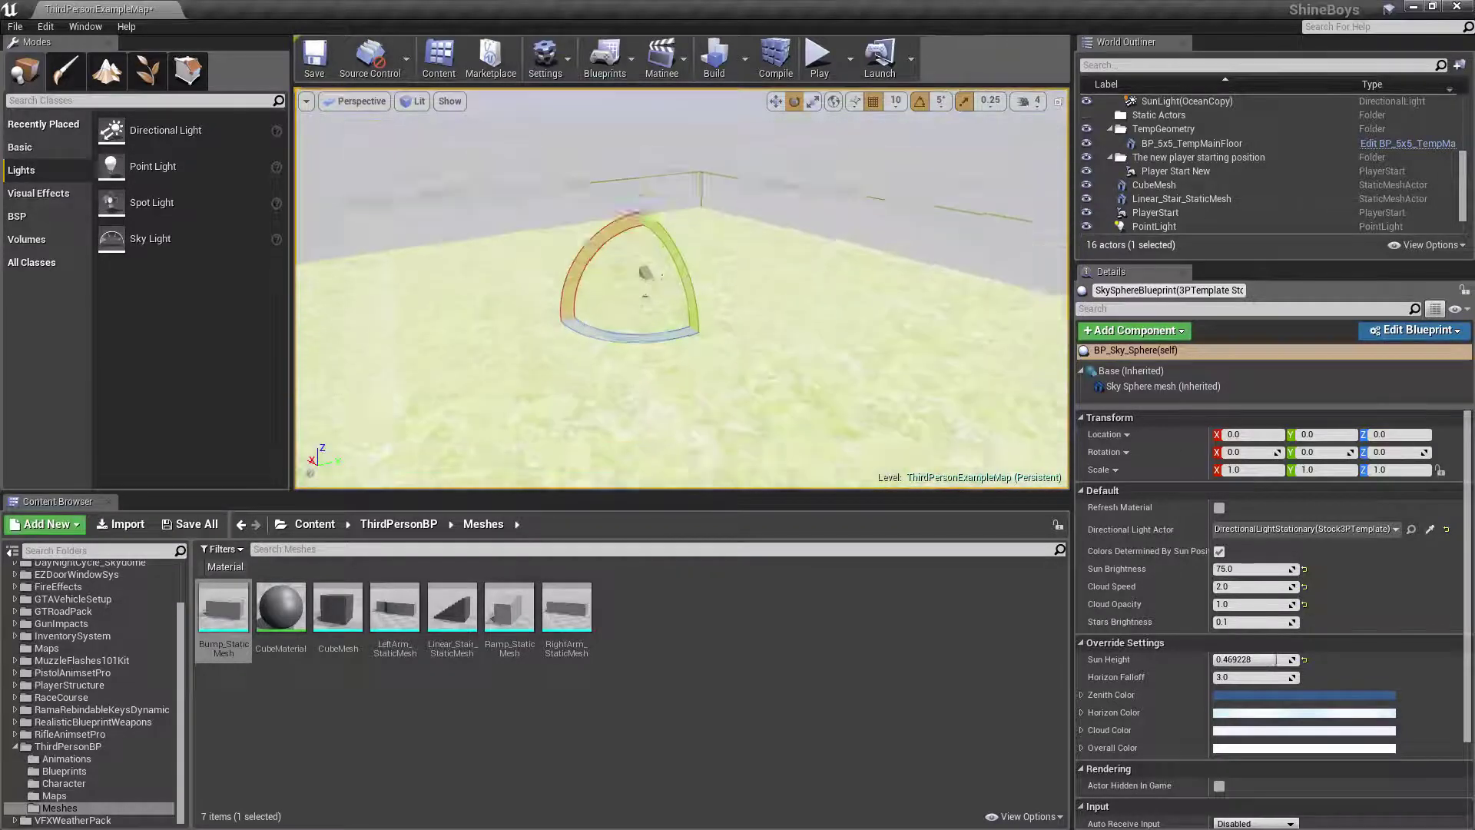
pyautogui.click(1034, 103)
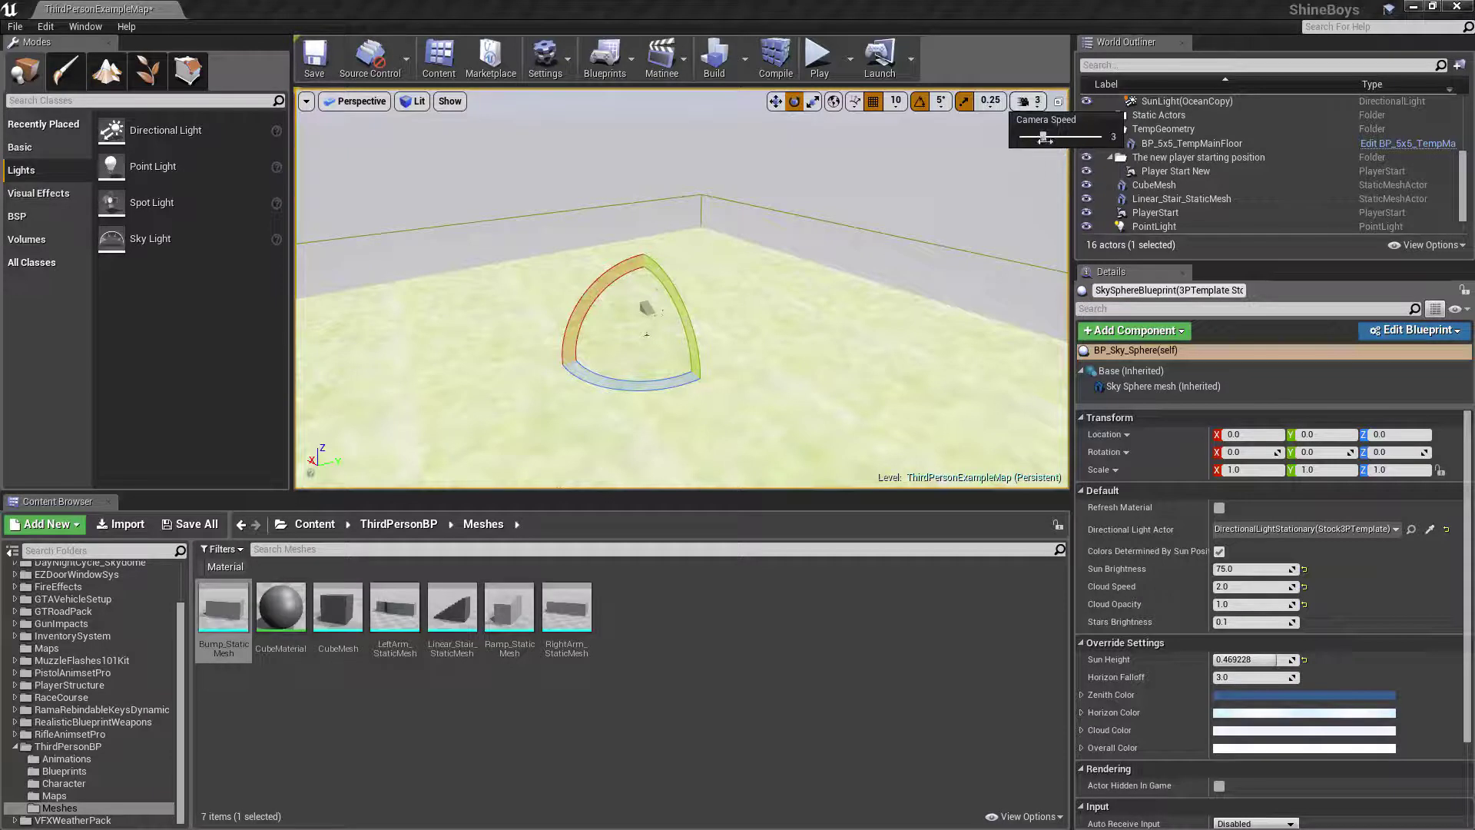
pyautogui.moveTo(1041, 140); pyautogui.dragTo(1023, 139)
pyautogui.moveTo(692, 346); pyautogui.dragTo(767, 375, button='middle')
pyautogui.press('w')
# Raise camera speed to 8 and fly up, down and back from the floor box.
pyautogui.click(1029, 102)
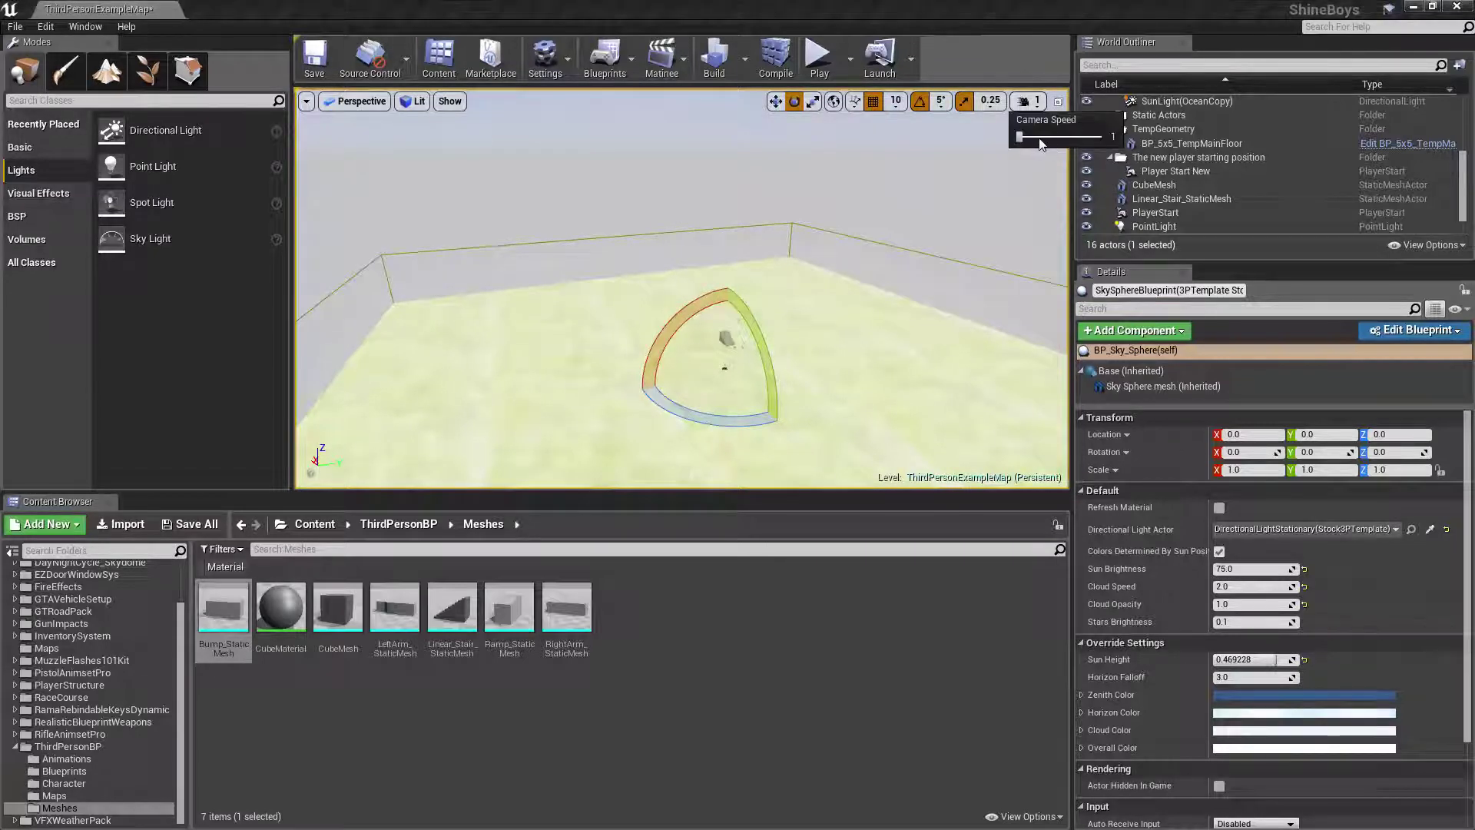
pyautogui.moveTo(1020, 140); pyautogui.dragTo(1101, 137)
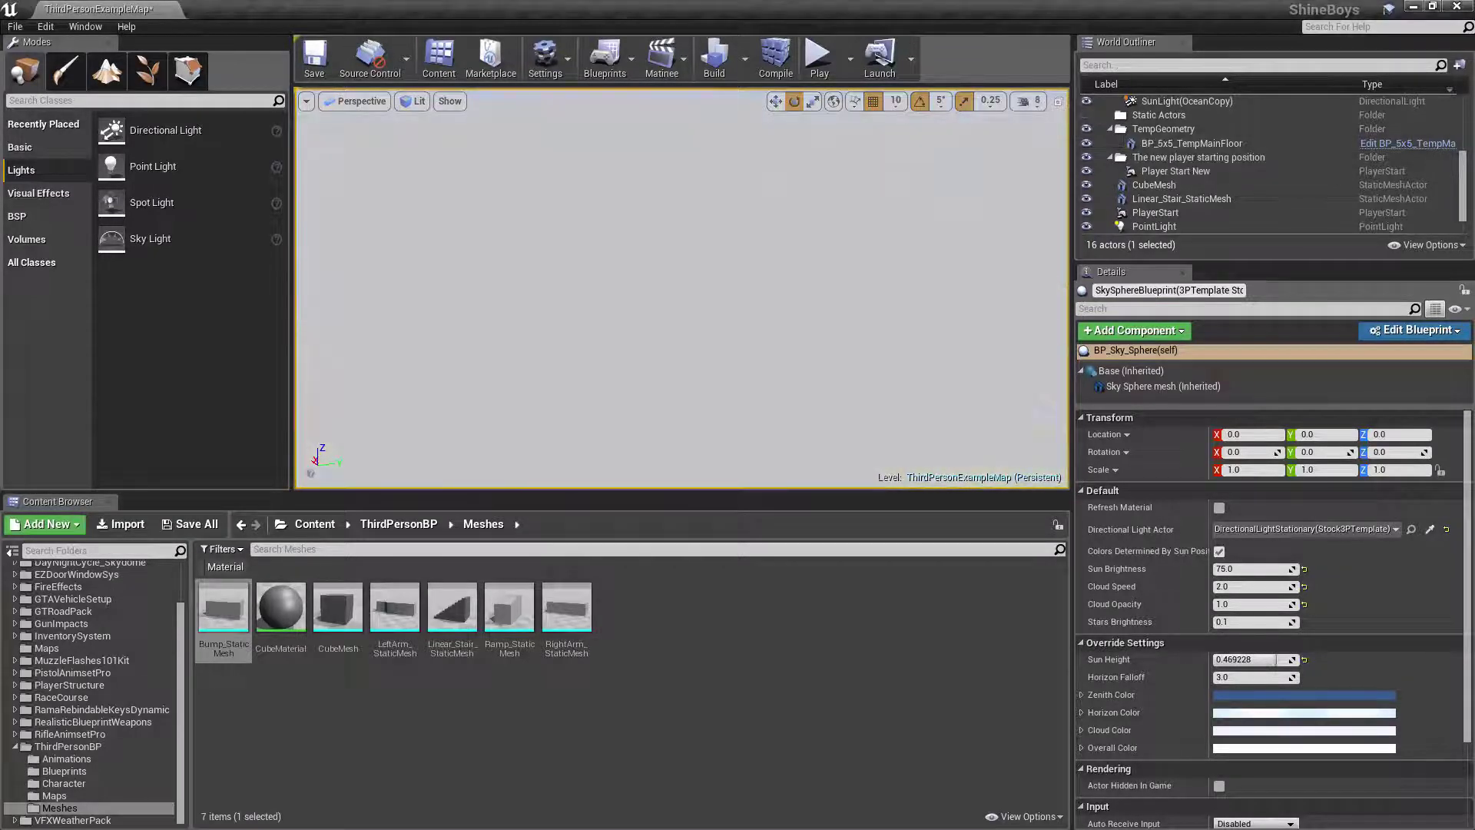
pyautogui.press('q')
pyautogui.press('e')
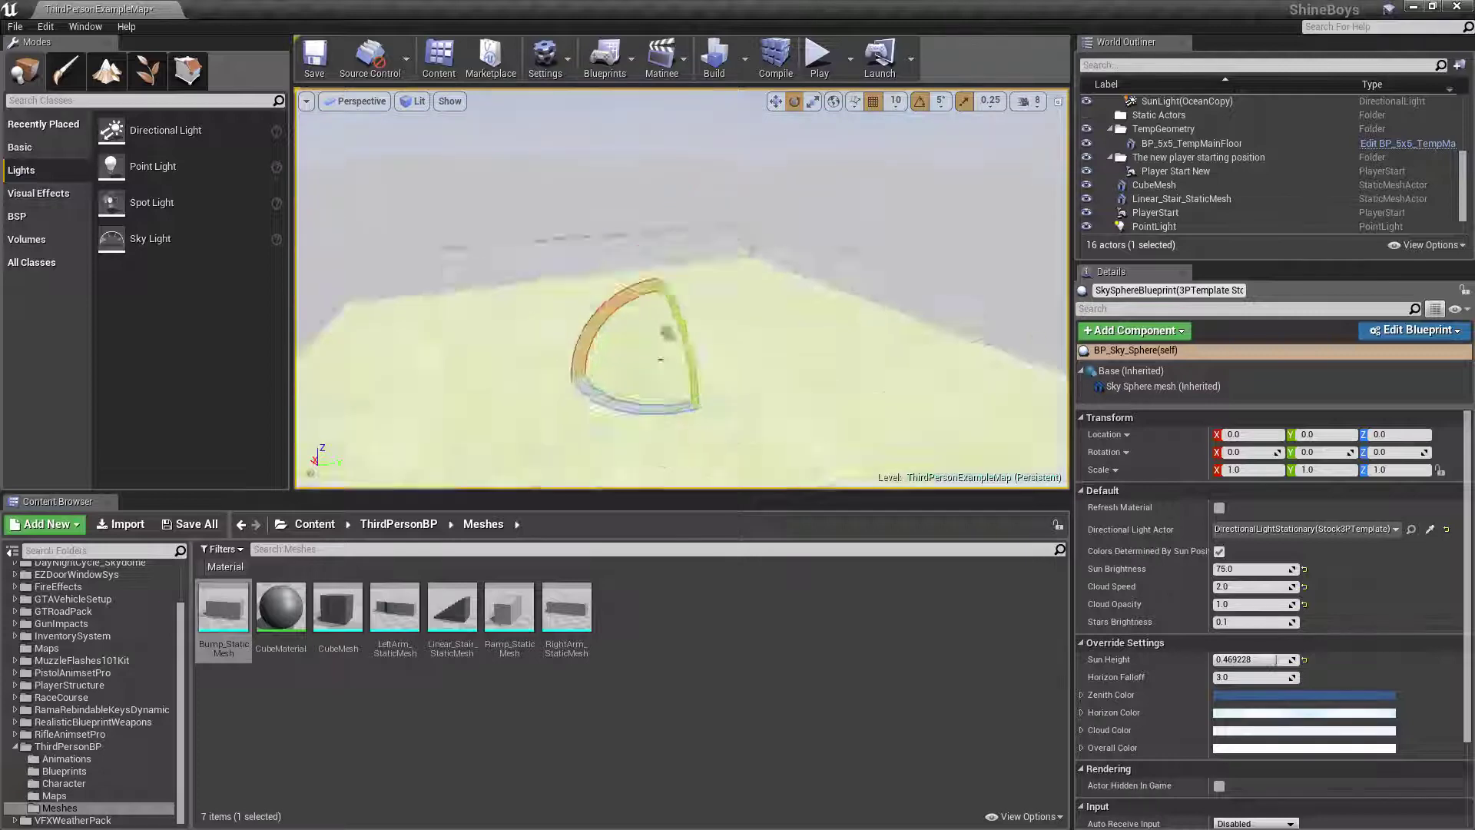
pyautogui.press('q')
pyautogui.press('e')
pyautogui.press('s')
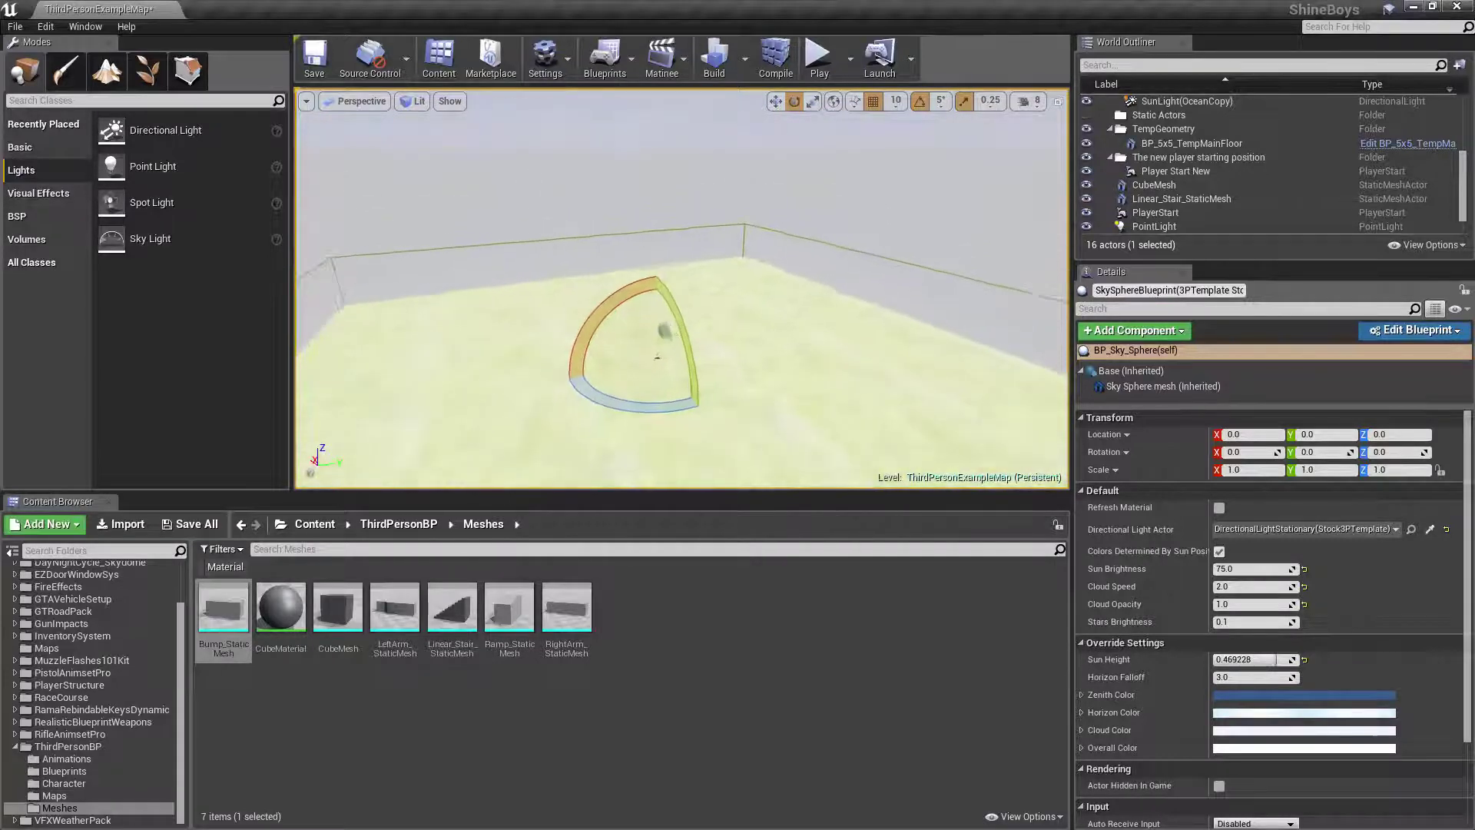
pyautogui.press('s')
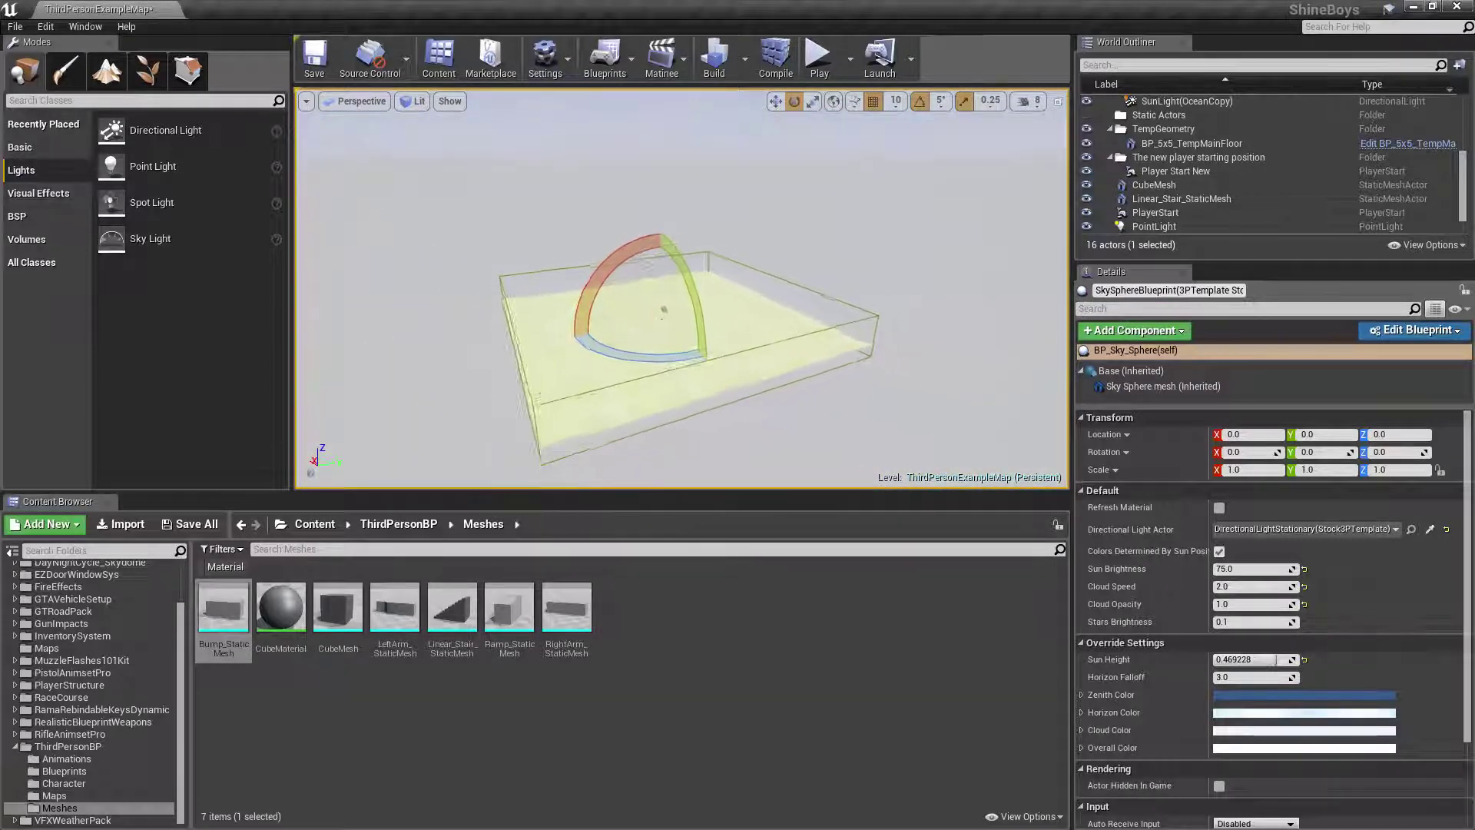
# Orbit toward the floor box and frame it closely with F.
pyautogui.moveTo(680, 289); pyautogui.dragTo(738, 288, button='right')
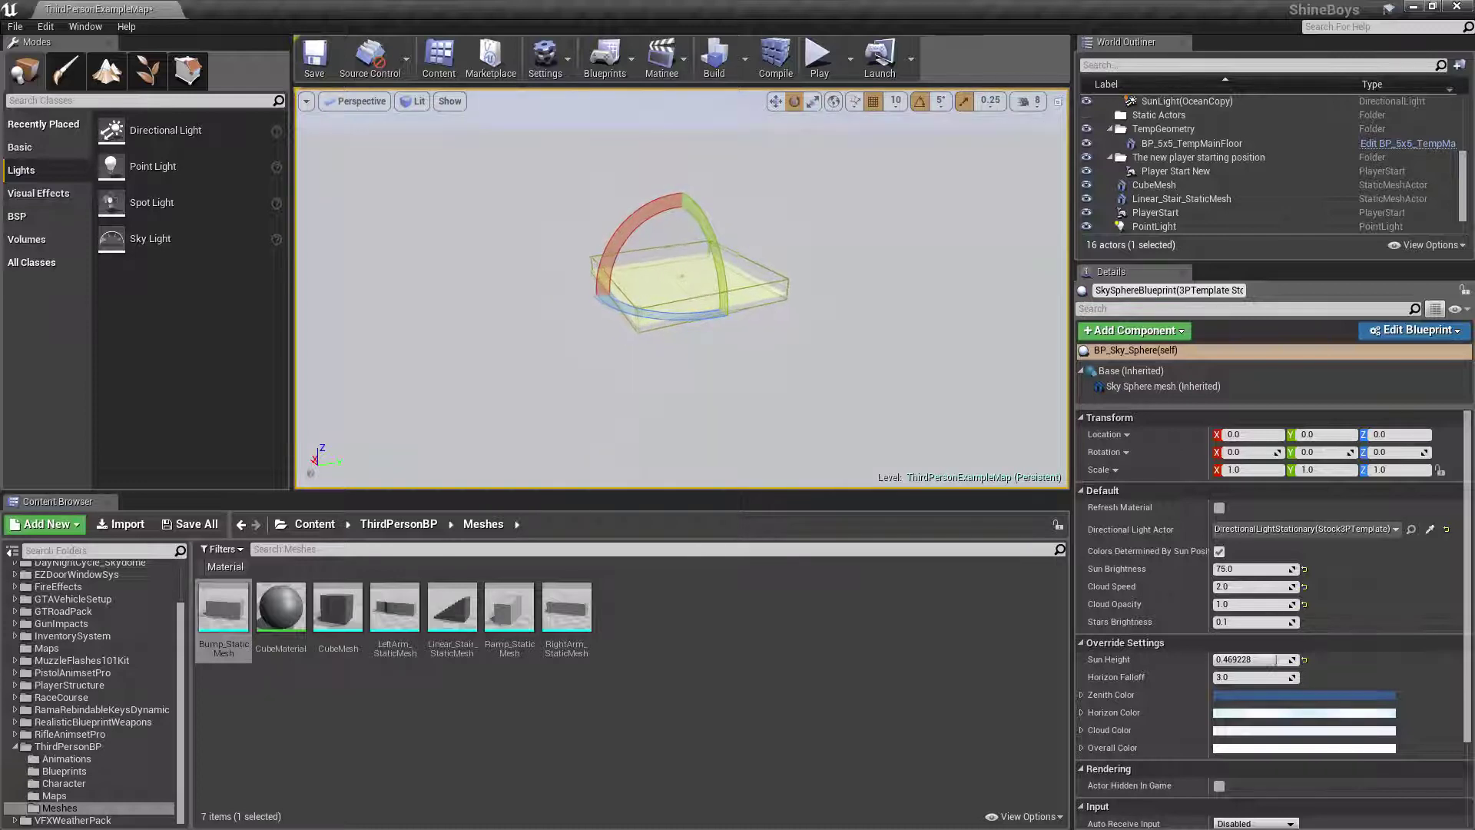
pyautogui.press('w')
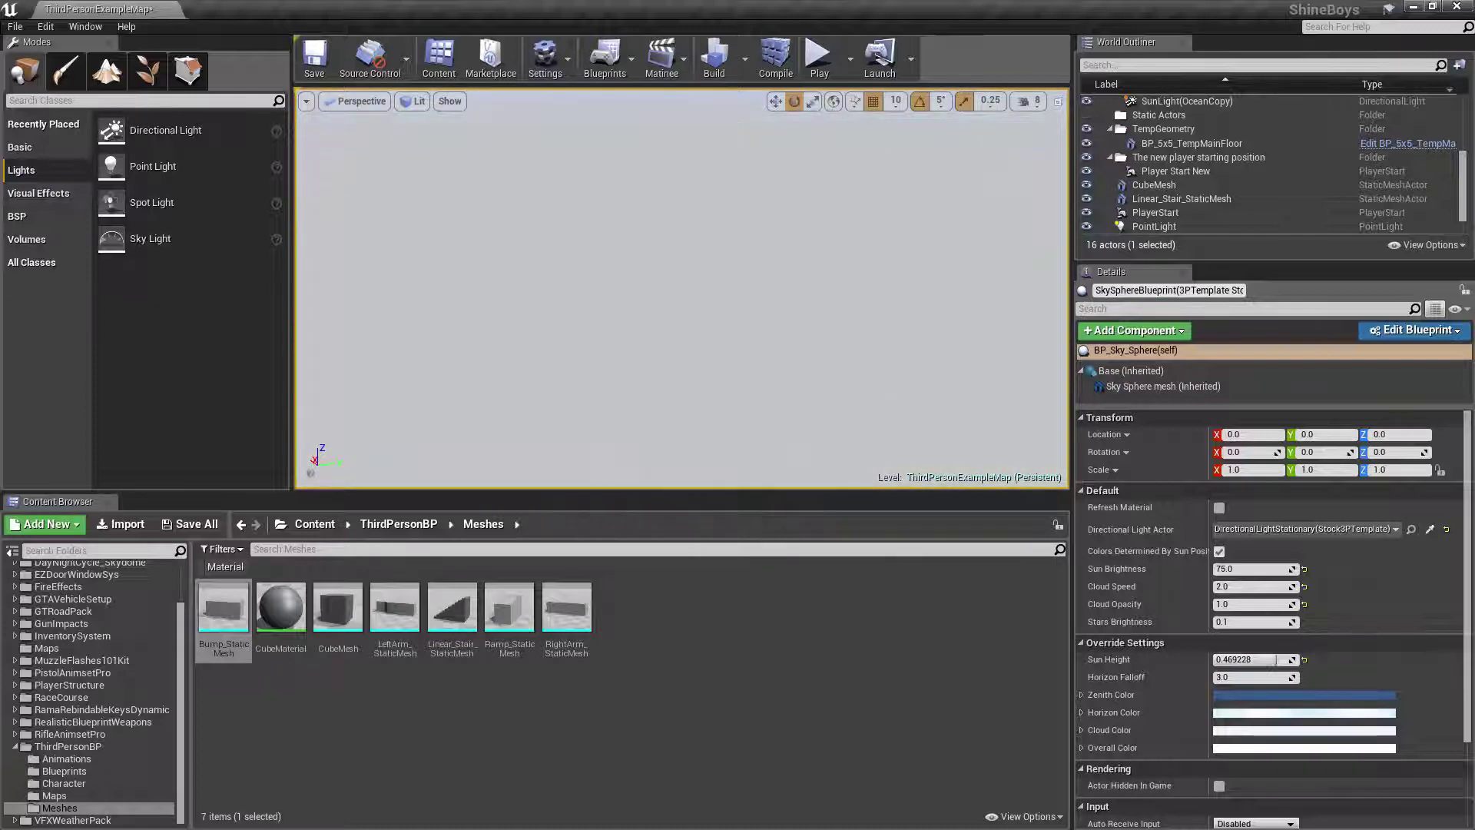
pyautogui.press('f')
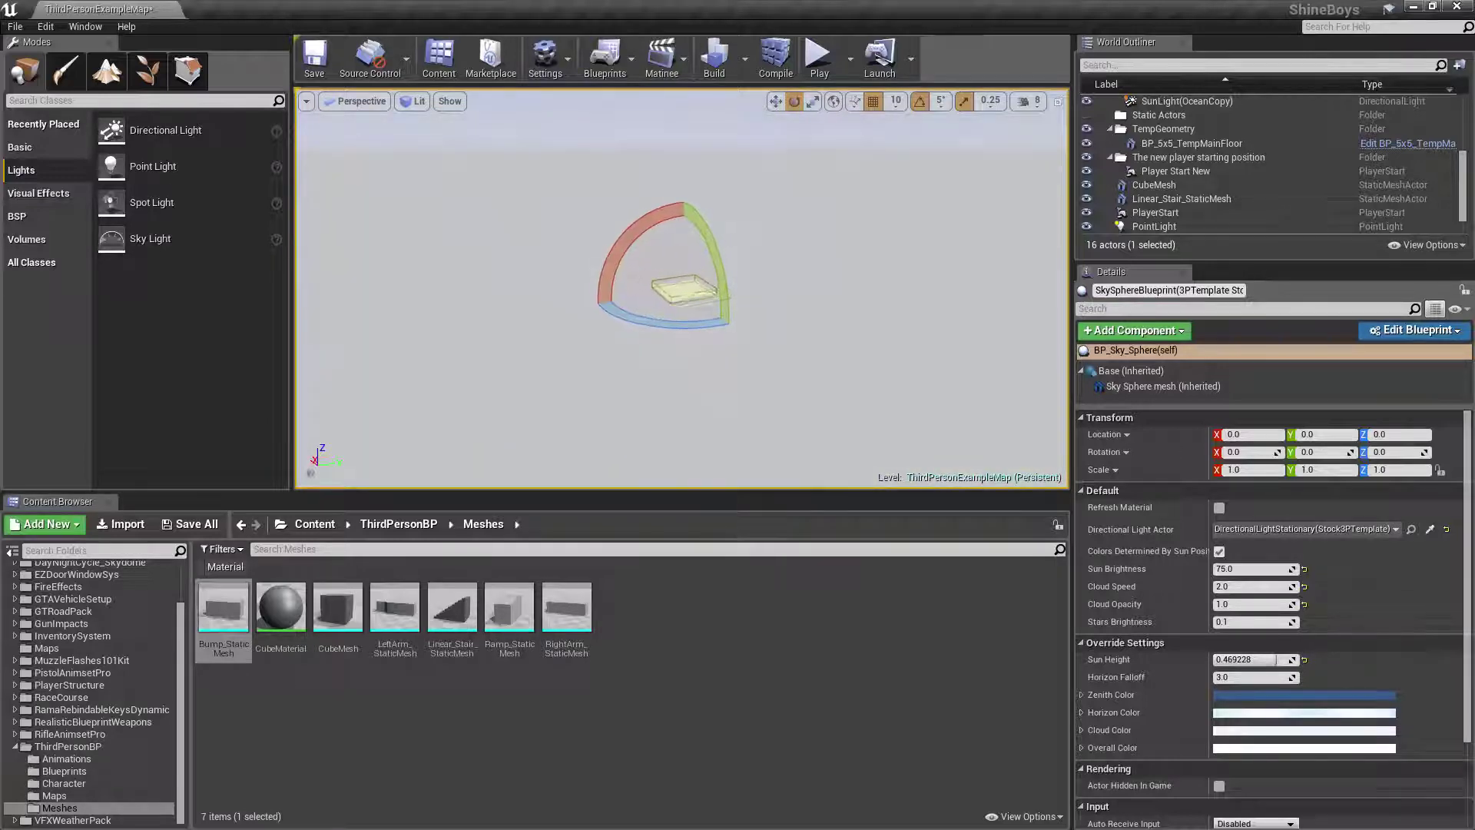
pyautogui.scroll(-3, 682, 289)
pyautogui.press('f')
pyautogui.press('f')
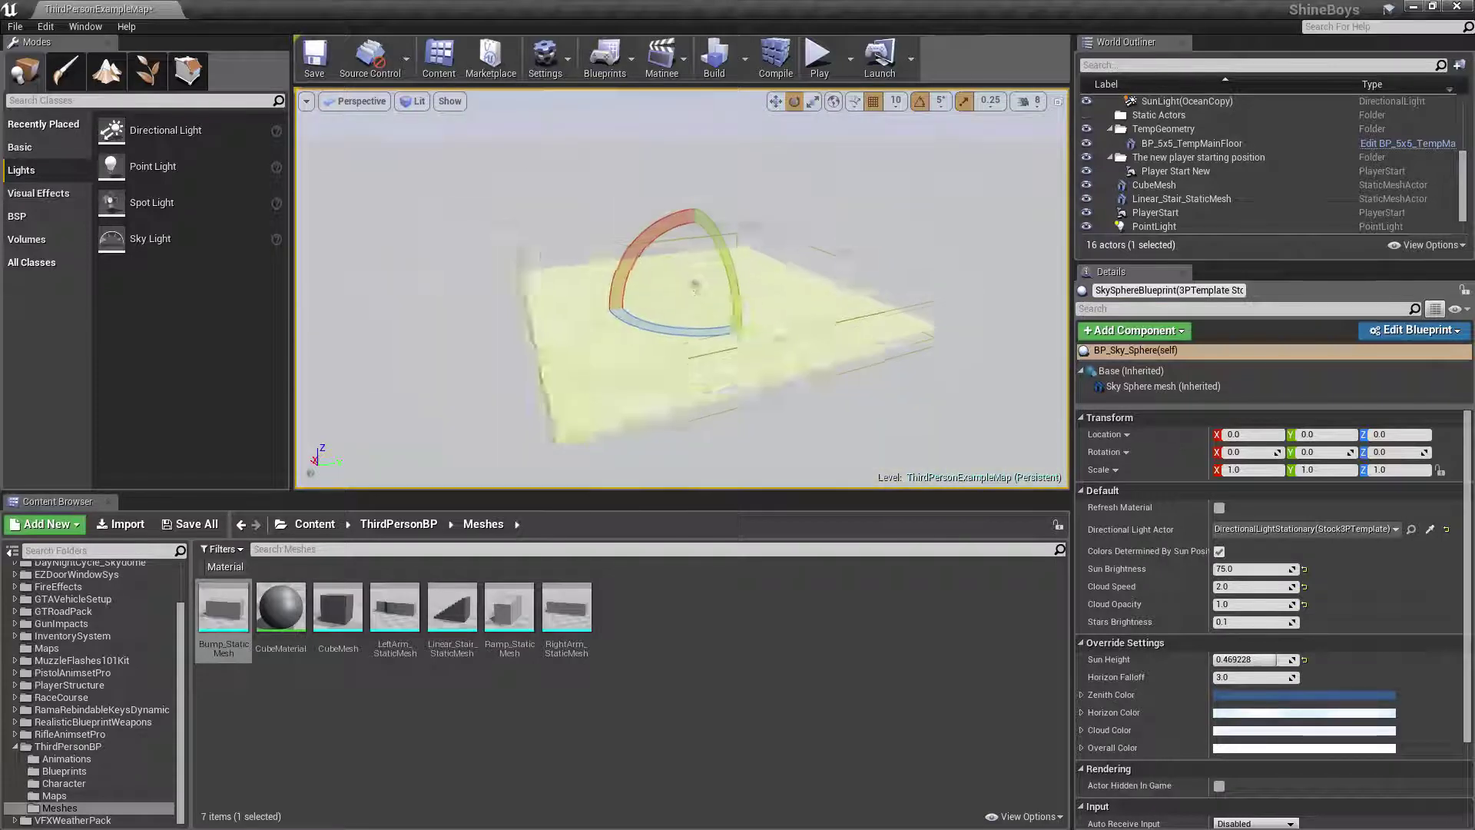
pyautogui.click(1056, 103)
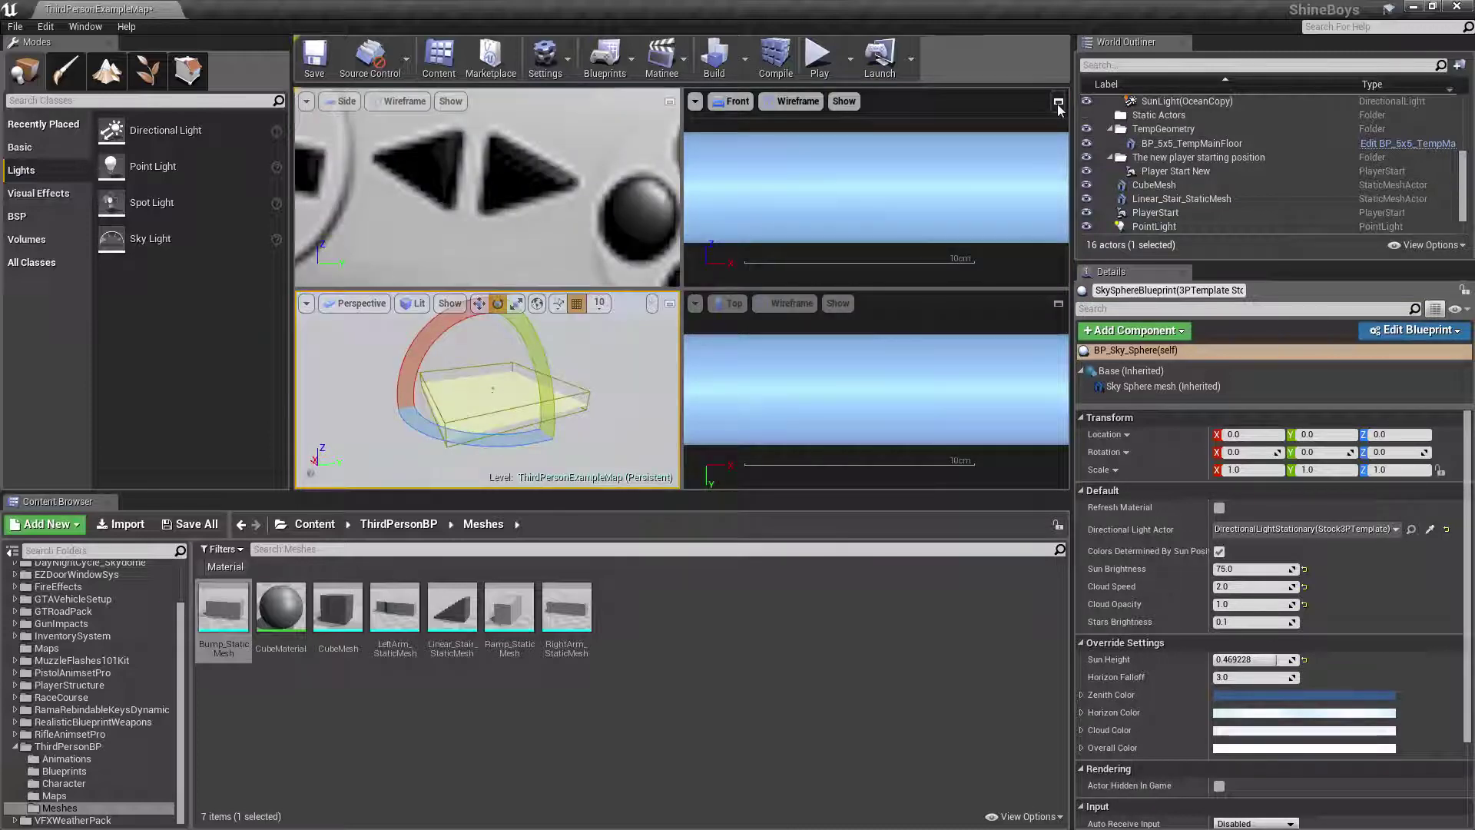
pyautogui.click(1057, 103)
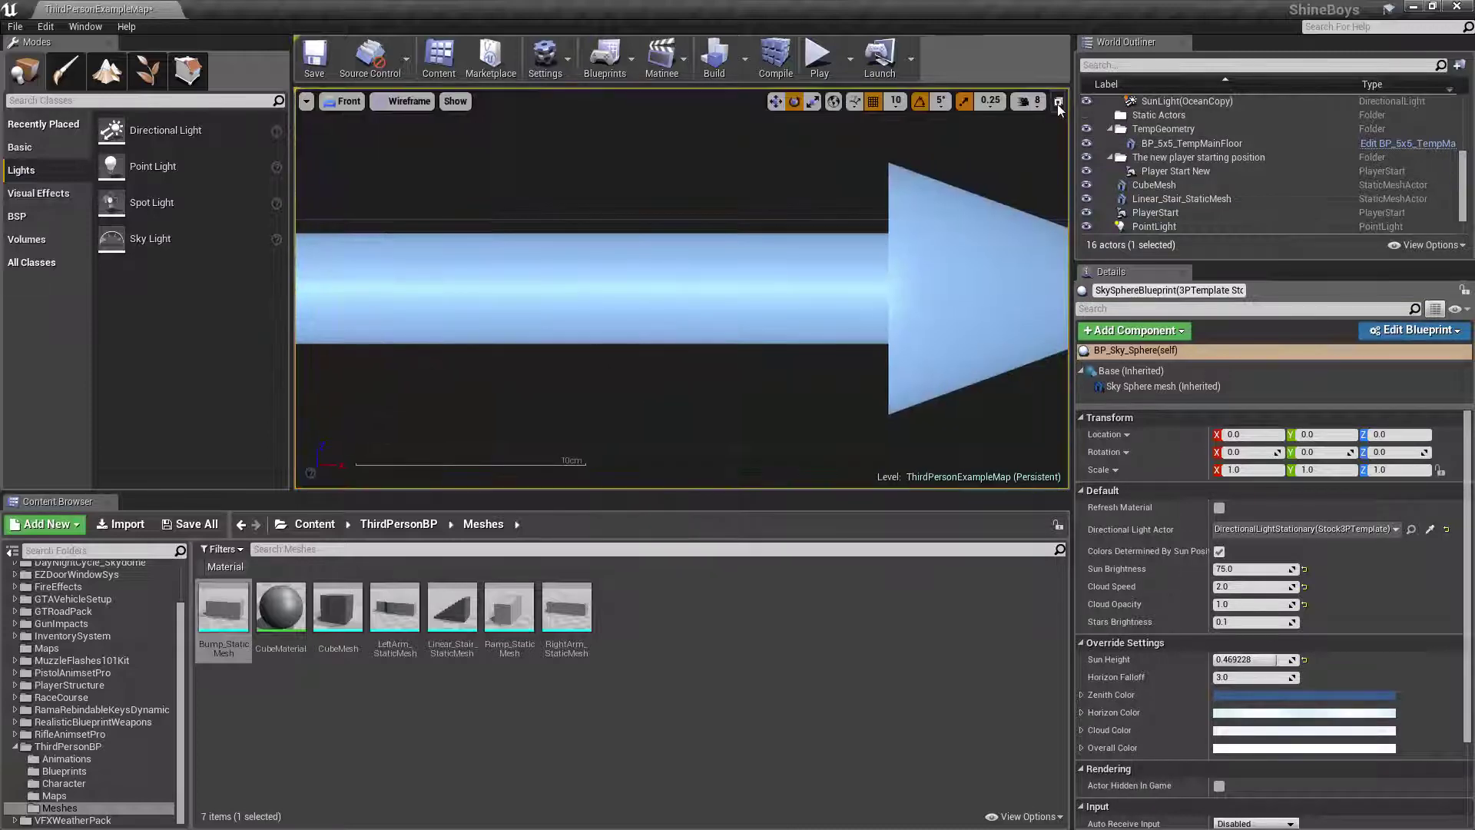
pyautogui.hotkey('alt', 'g')
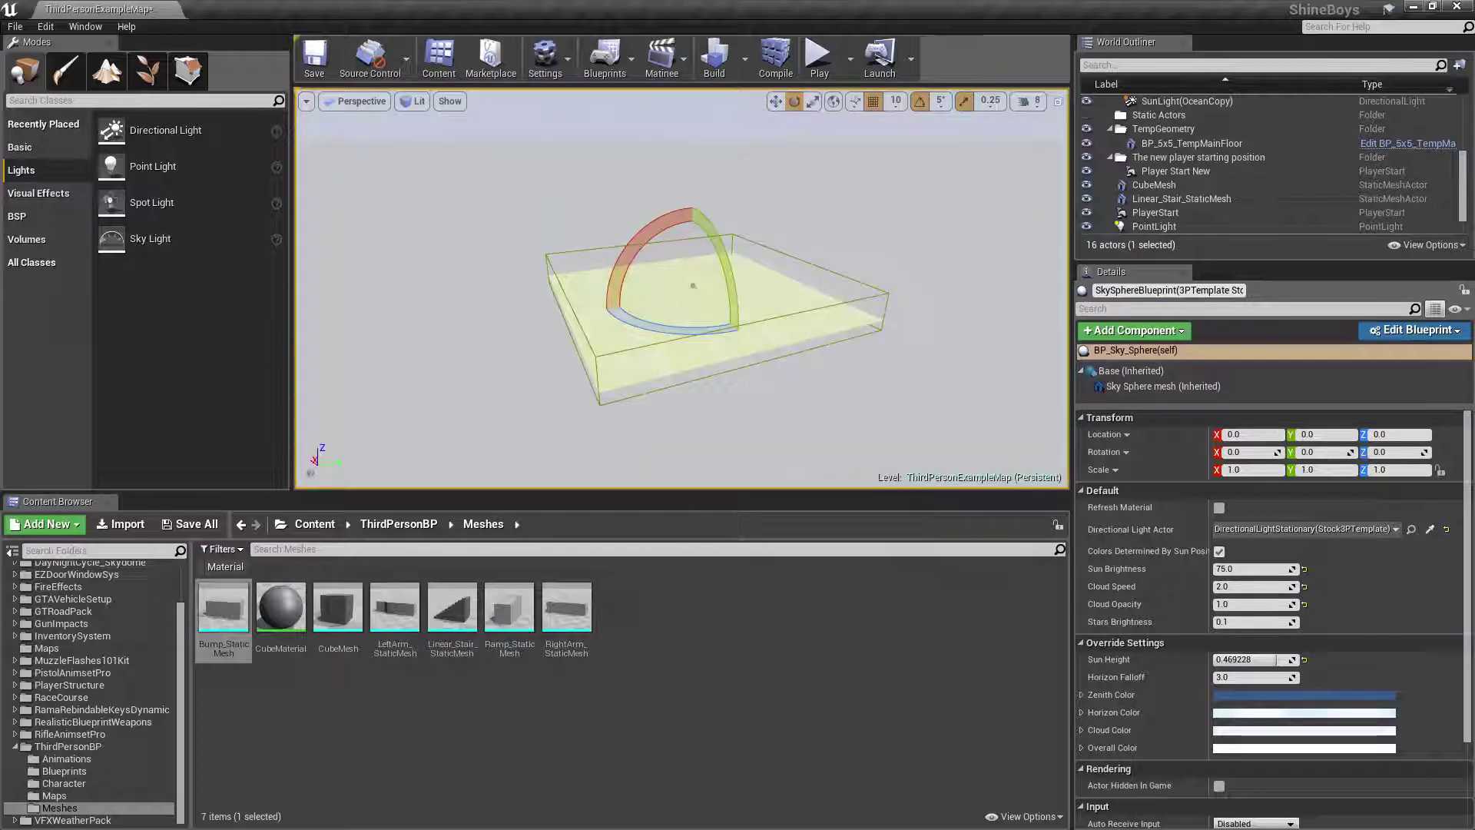
pyautogui.press('F11')
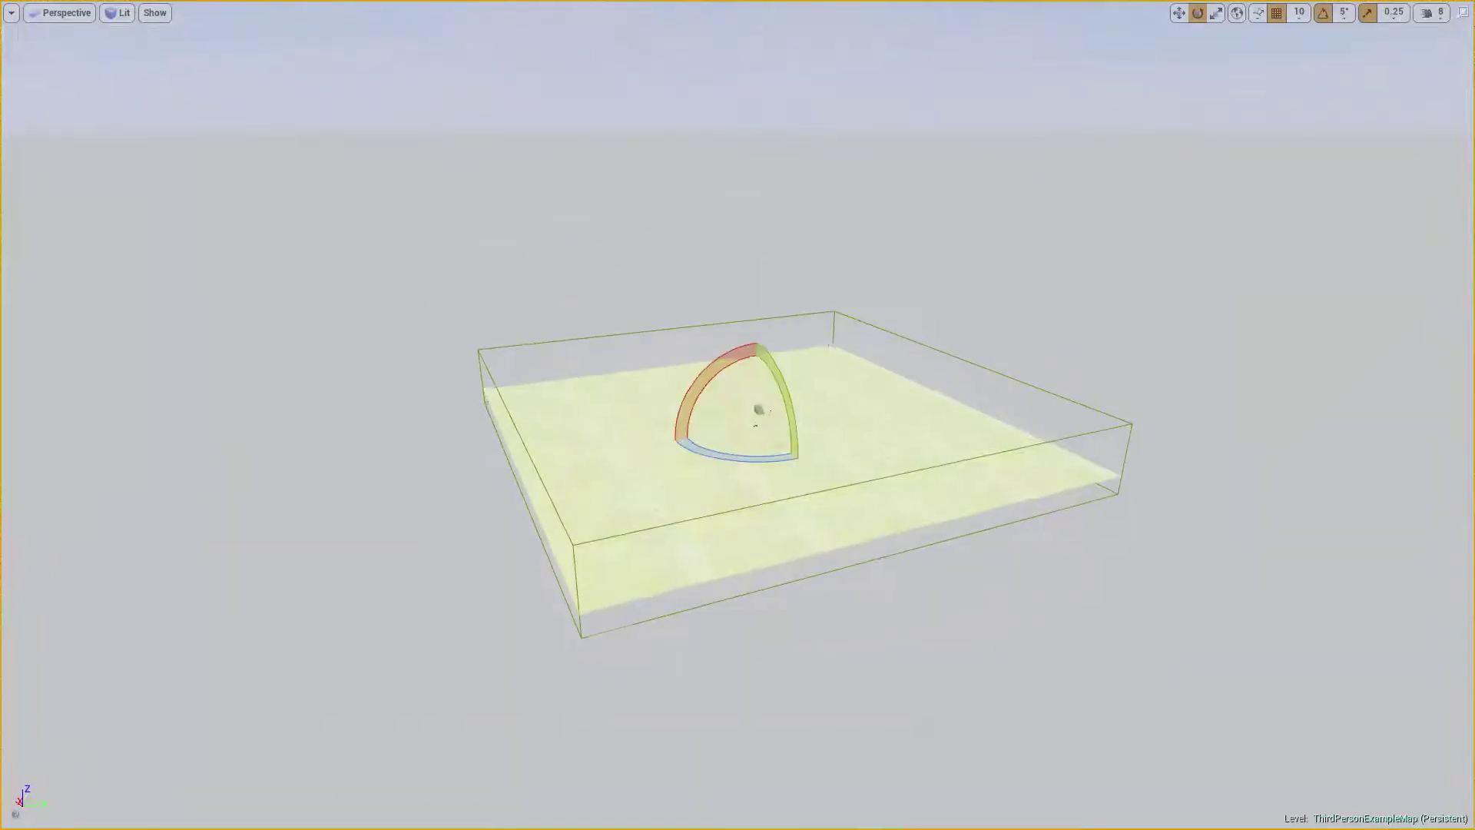
pyautogui.press('F11')
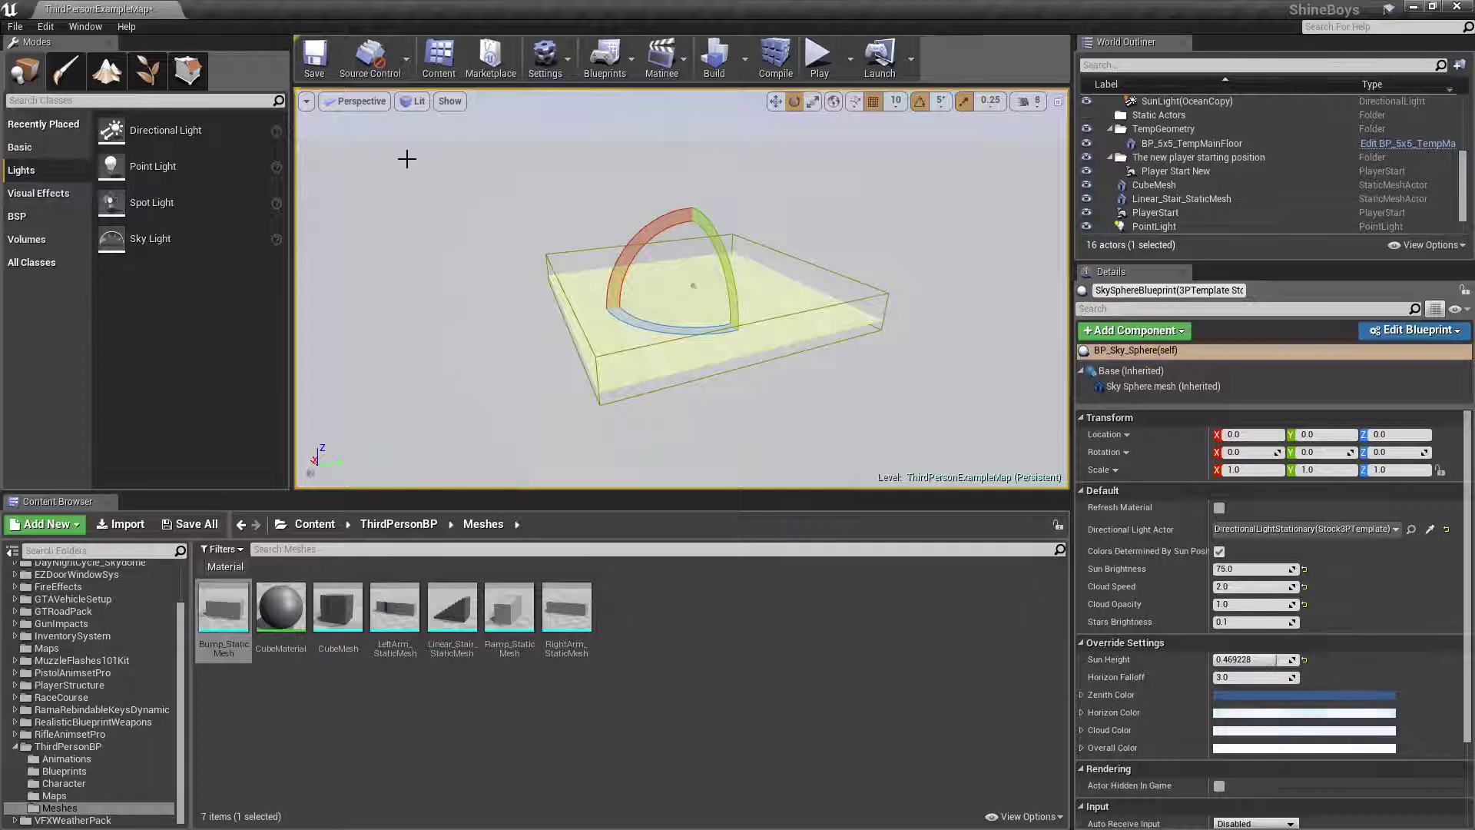
# View the level from Top, Side and Front, then return to Perspective.
pyautogui.click(358, 102)
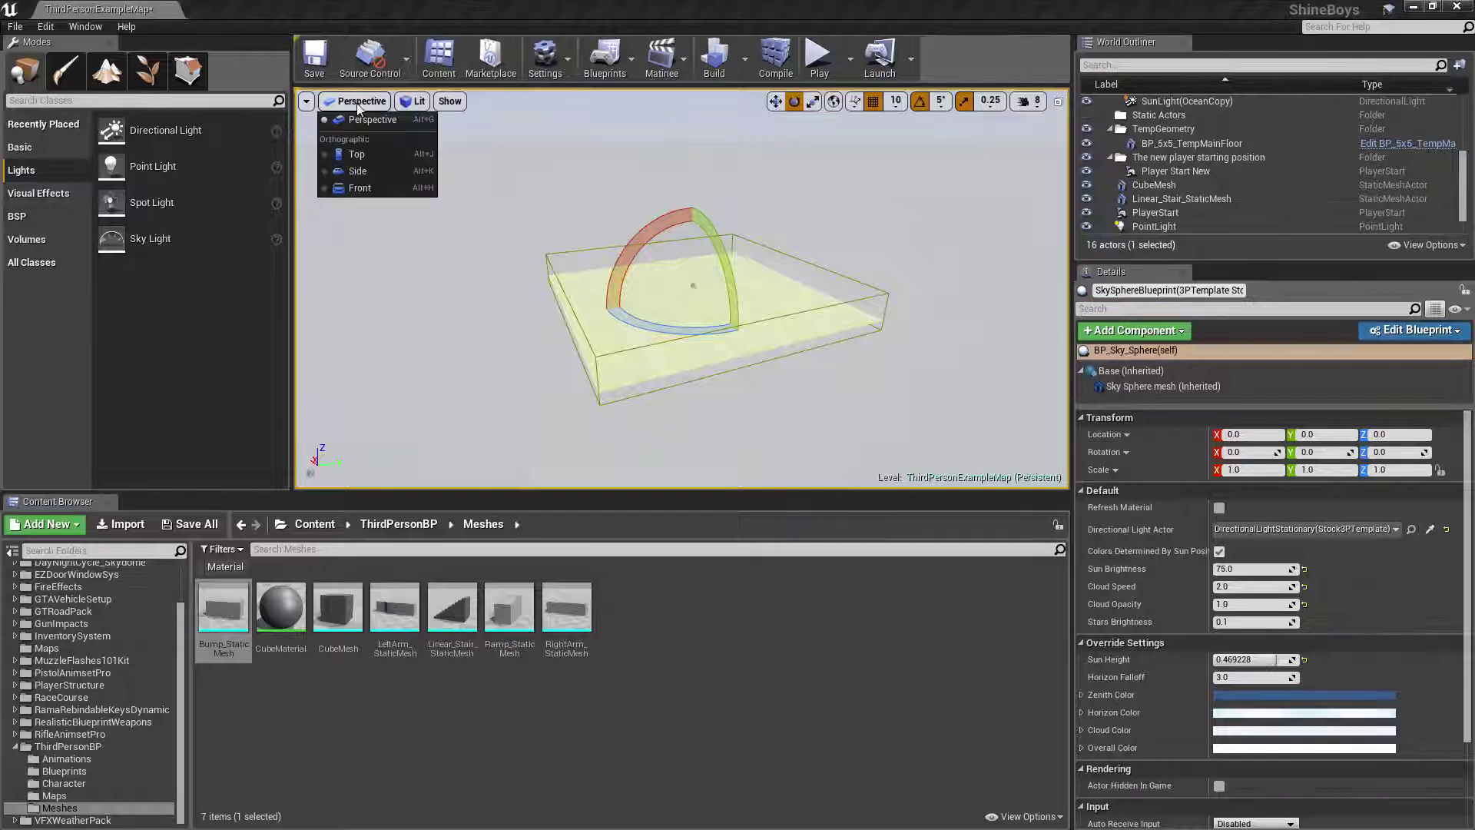
pyautogui.click(357, 154)
pyautogui.click(351, 169)
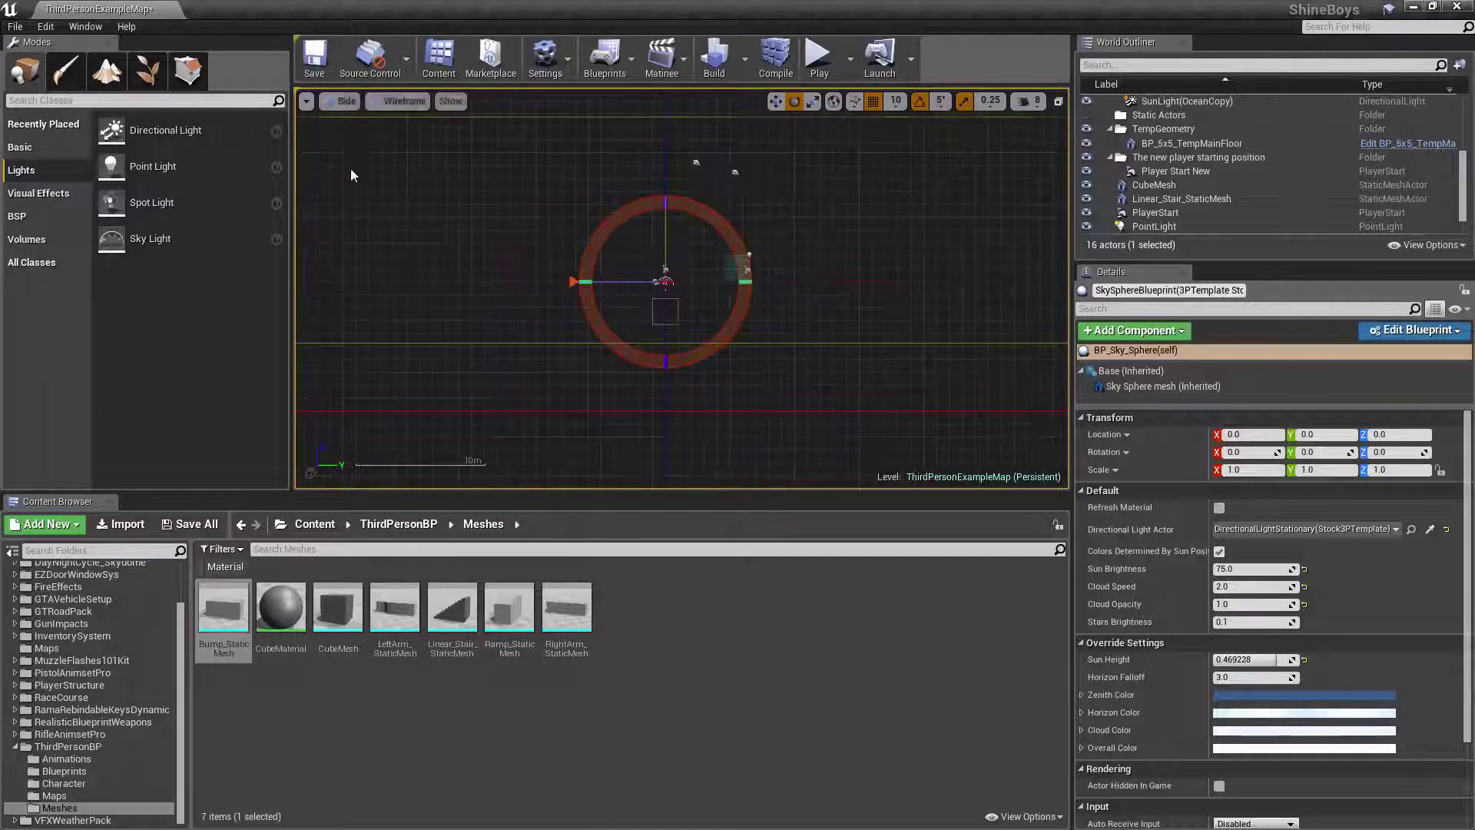
pyautogui.click(348, 189)
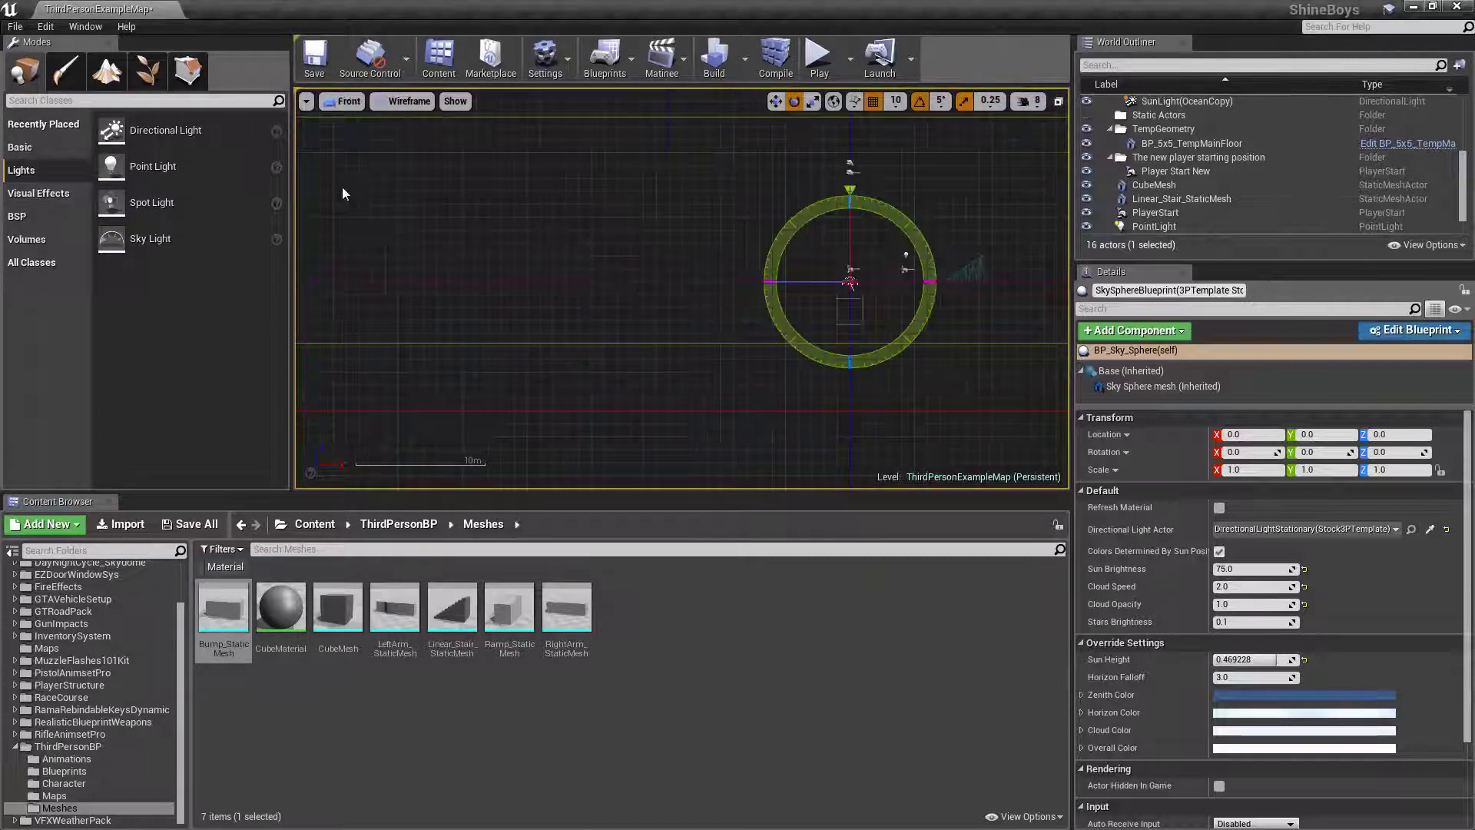
pyautogui.click(353, 119)
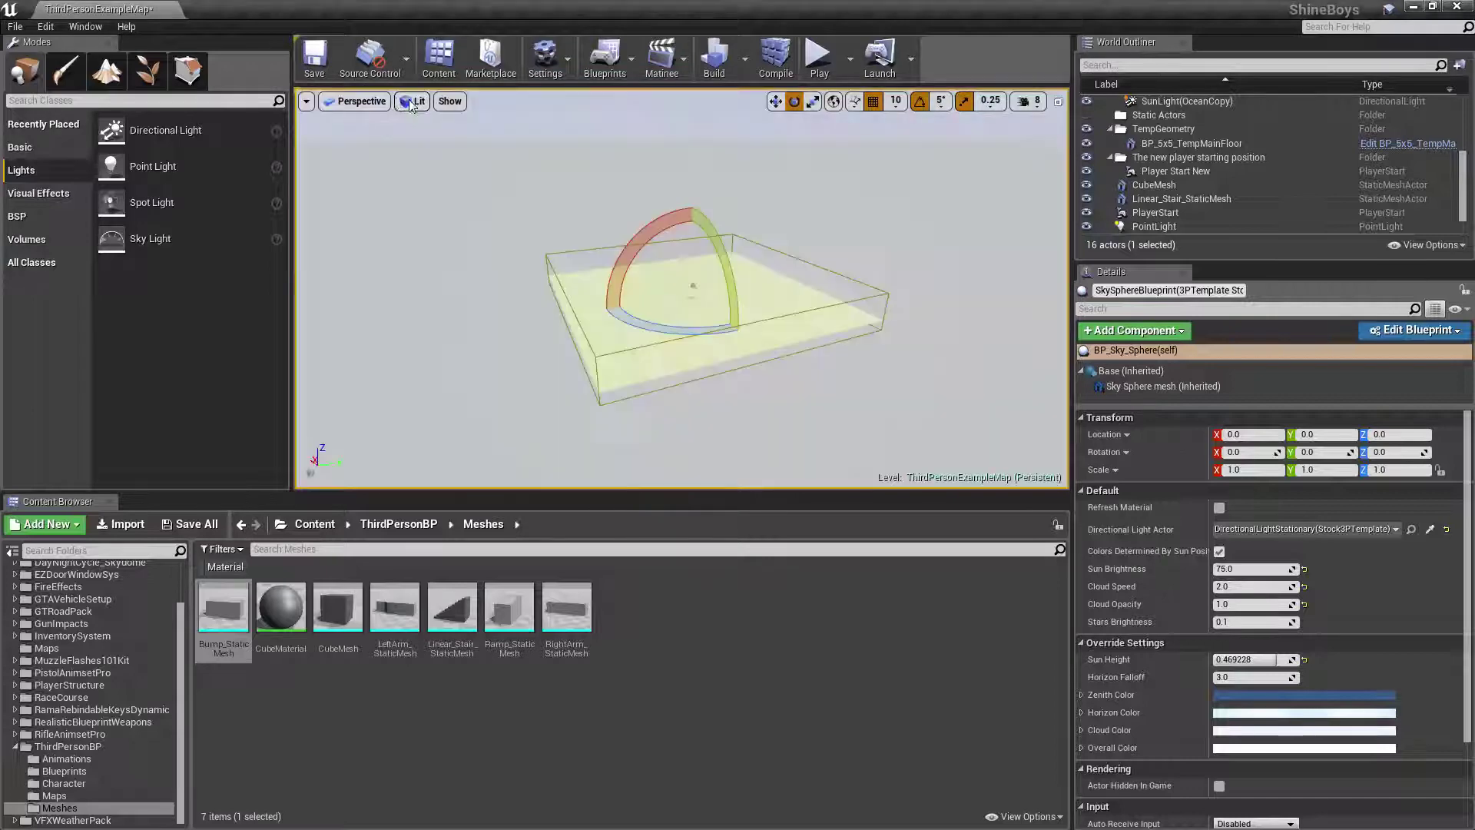
# Cycle render modes through Unlit, Wireframe and Lightmap Density, then back to Lit.
pyautogui.click(416, 101)
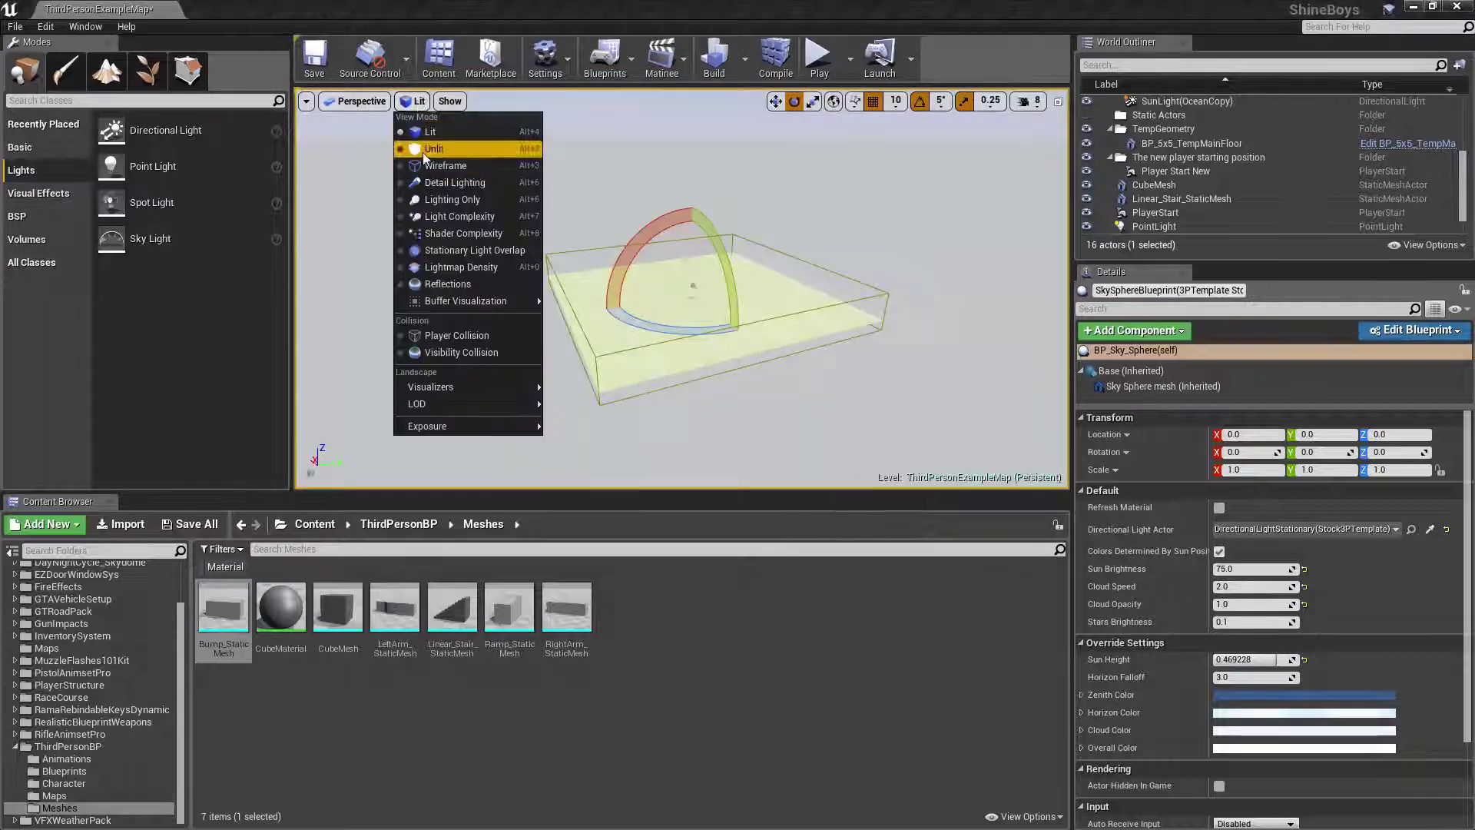
pyautogui.click(433, 148)
pyautogui.click(416, 101)
pyautogui.click(444, 164)
pyautogui.click(406, 103)
pyautogui.click(462, 260)
pyautogui.click(438, 104)
pyautogui.click(432, 132)
pyautogui.click(450, 102)
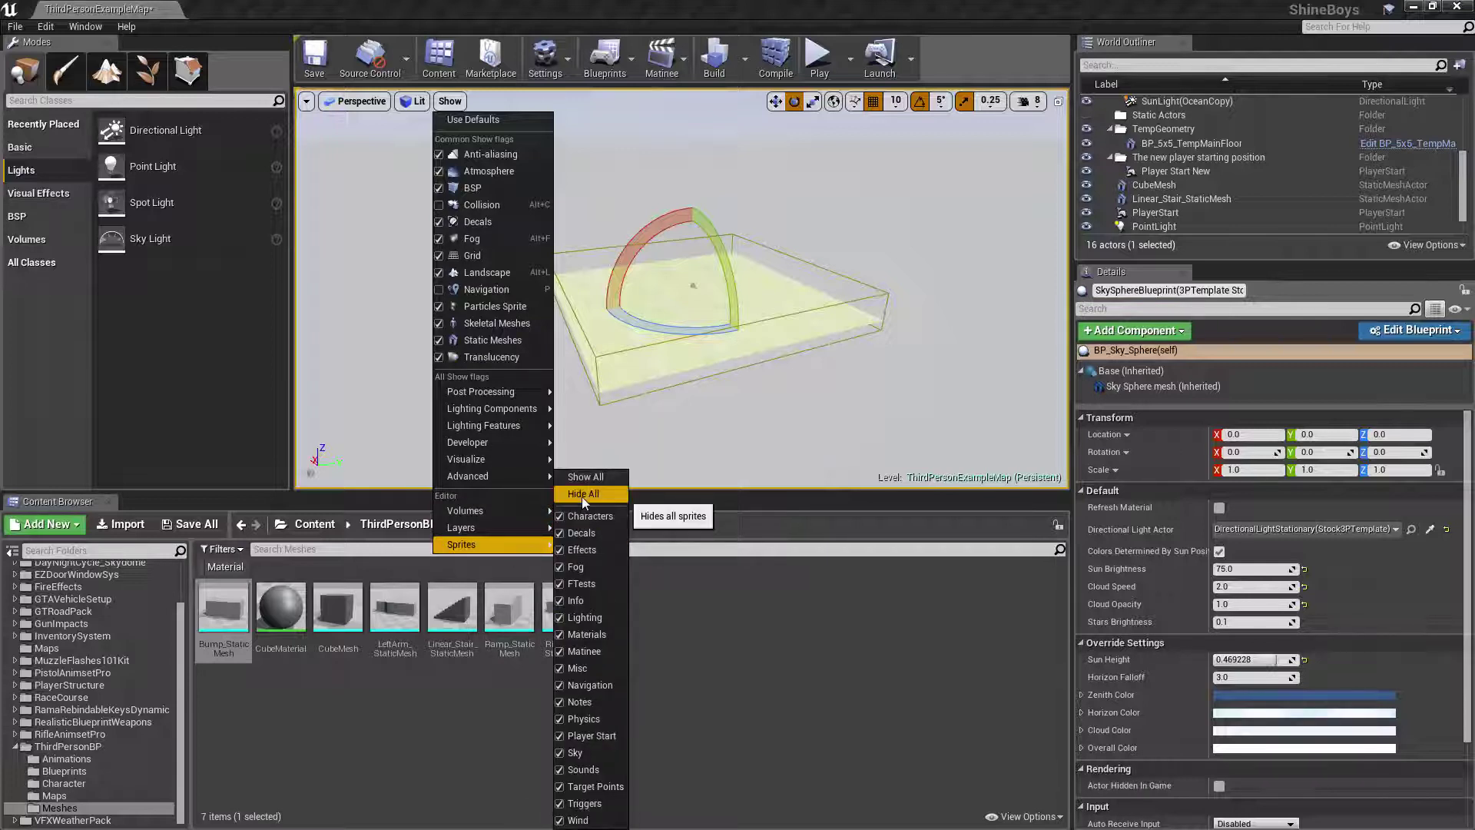
# Hide all editor sprites and focus the camera on PlayerStart from the World Outliner.
pyautogui.click(582, 496)
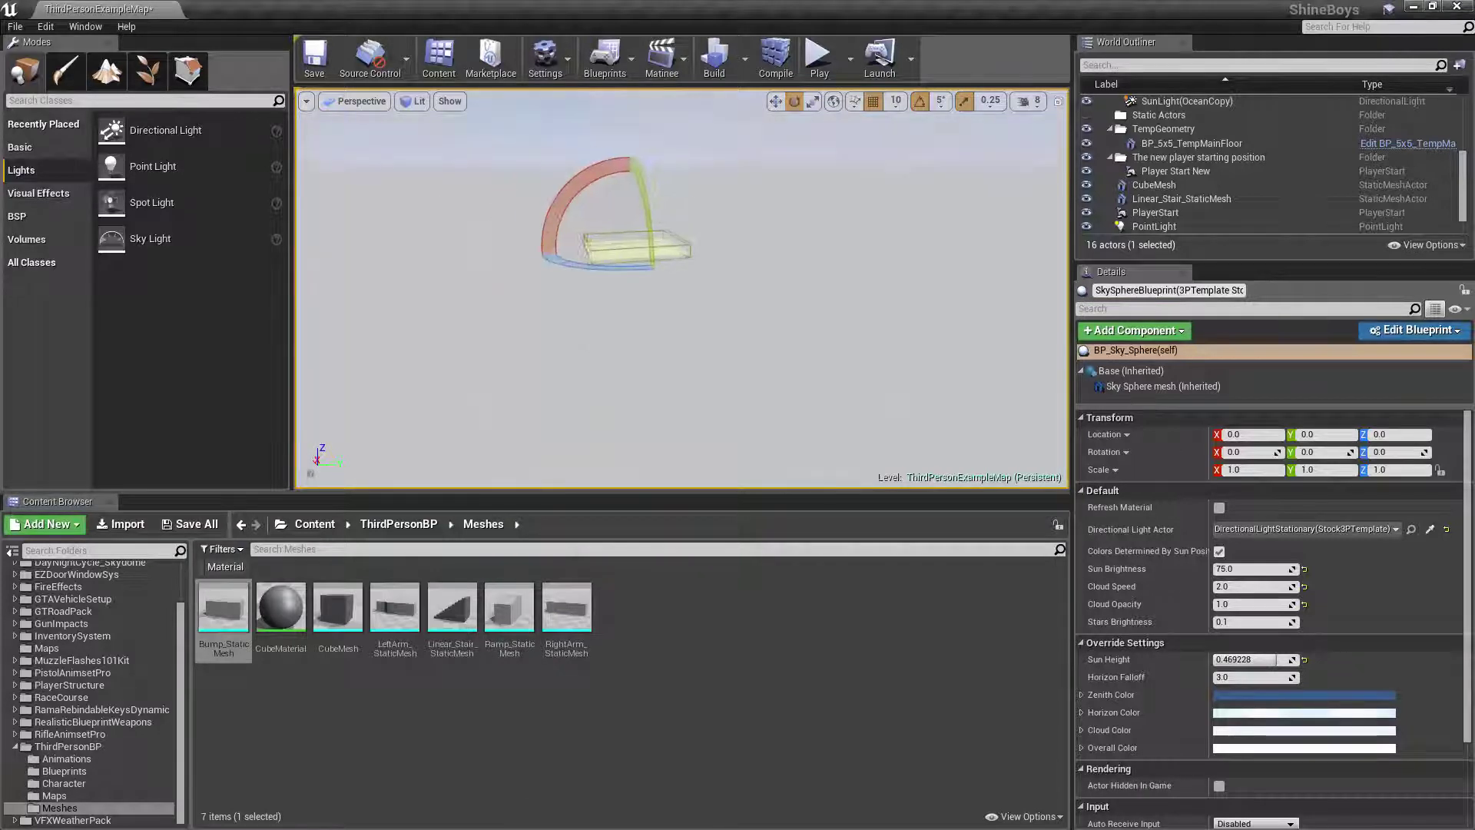
pyautogui.click(1176, 212)
pyautogui.doubleClick(1176, 212)
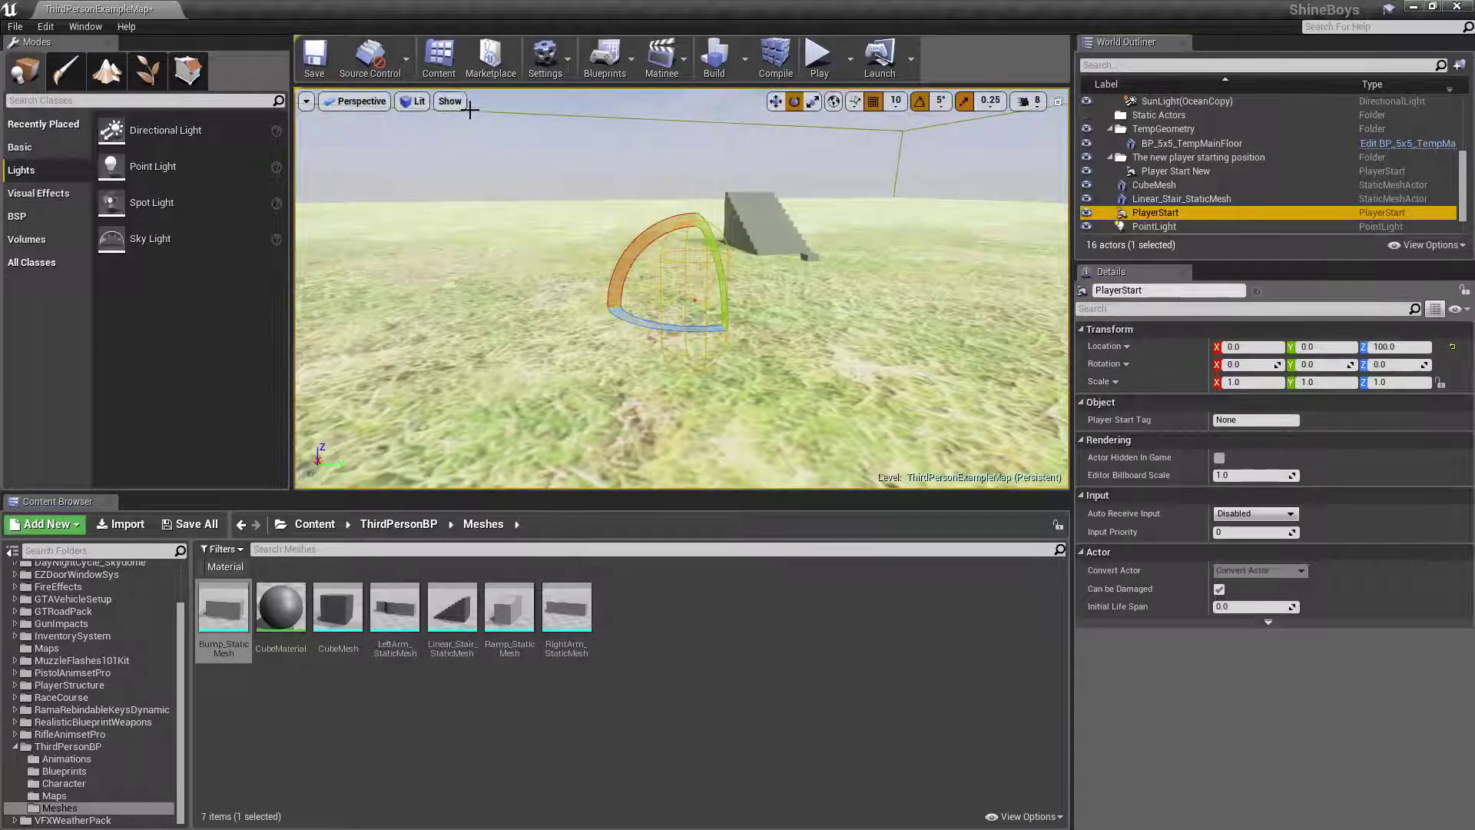
# Show all editor sprites again under Show > Sprites.
pyautogui.click(450, 101)
pyautogui.moveTo(461, 544)
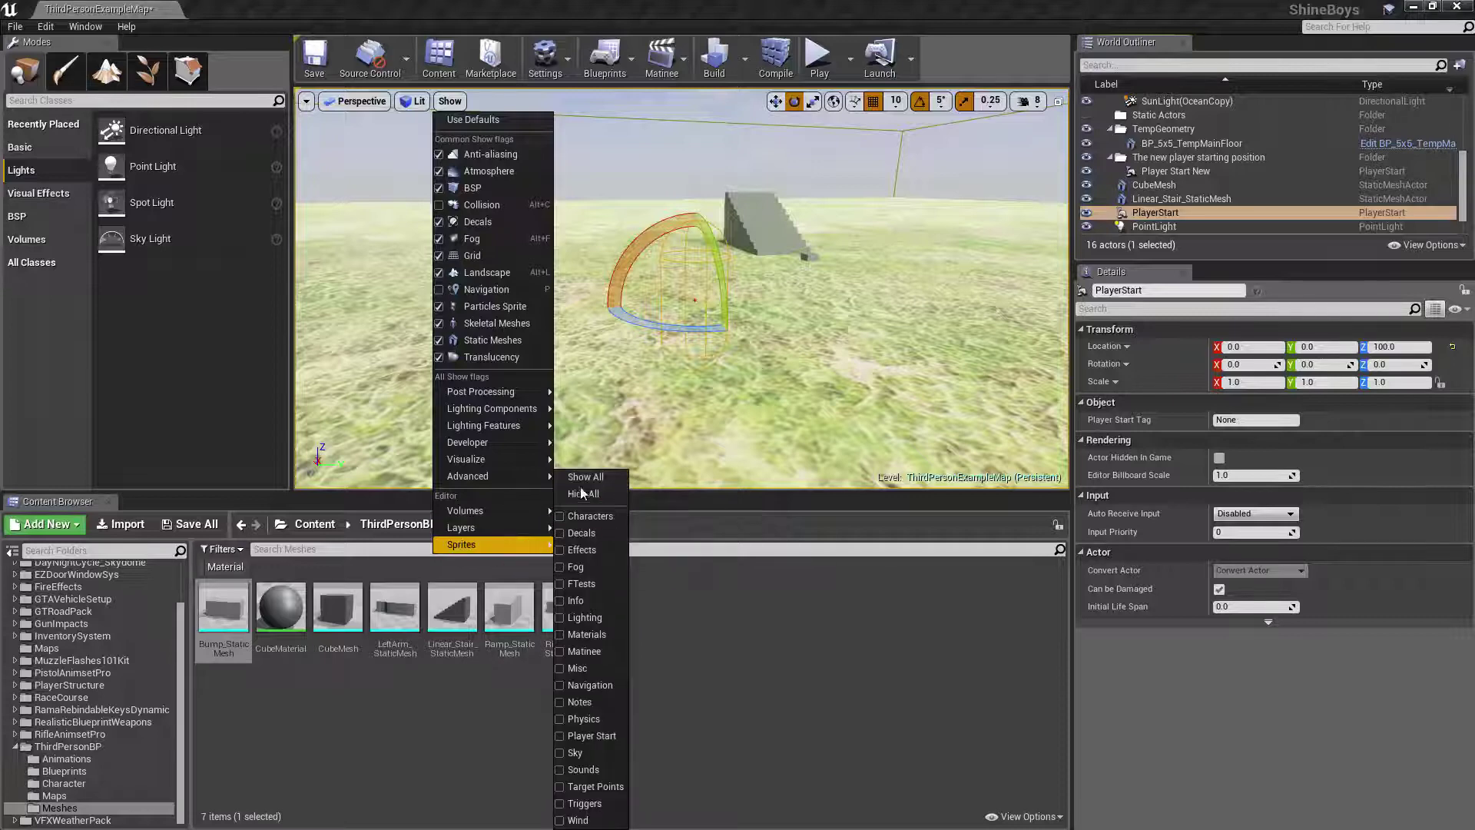
pyautogui.click(584, 475)
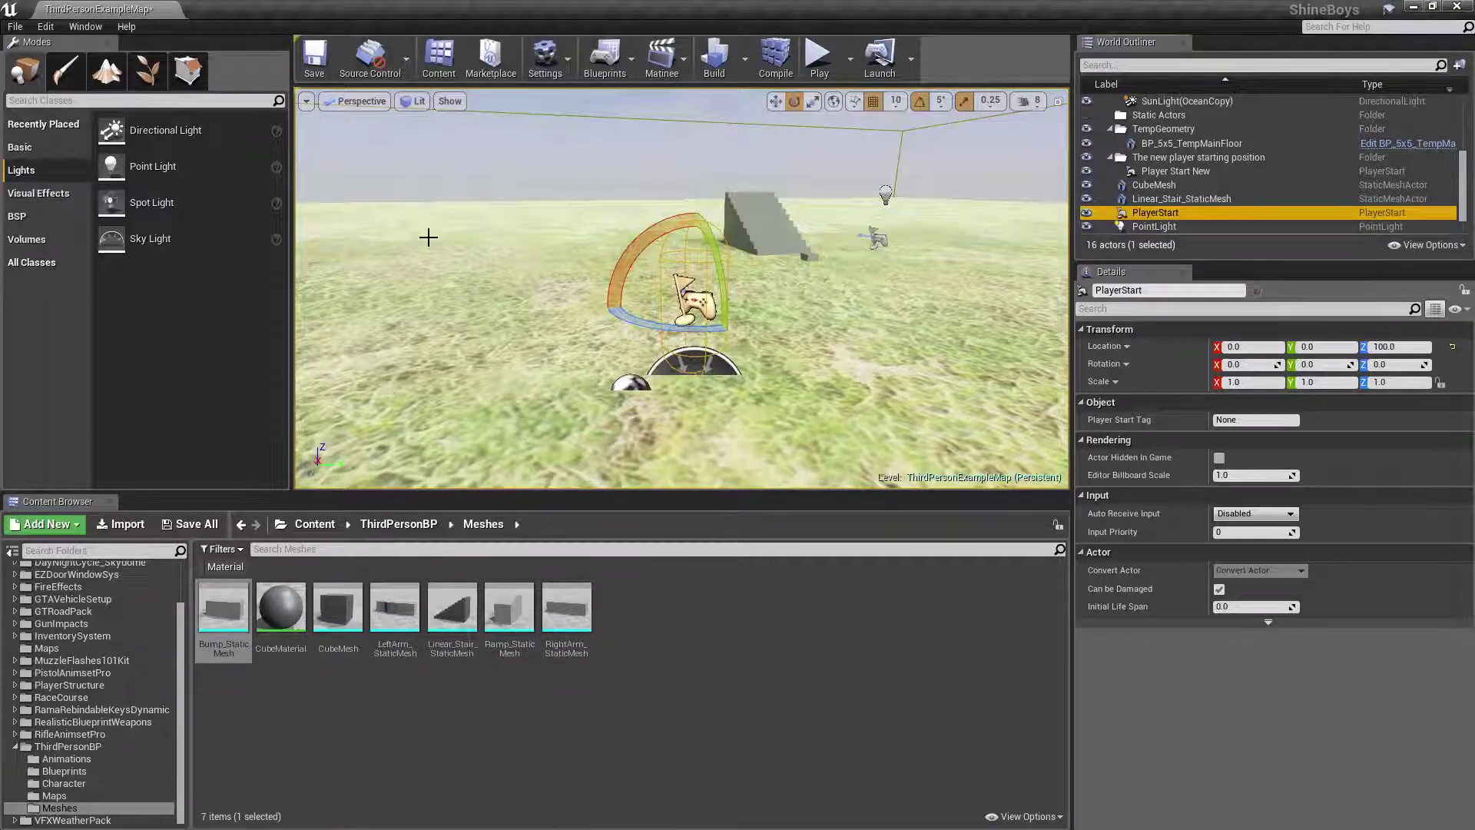
pyautogui.click(306, 101)
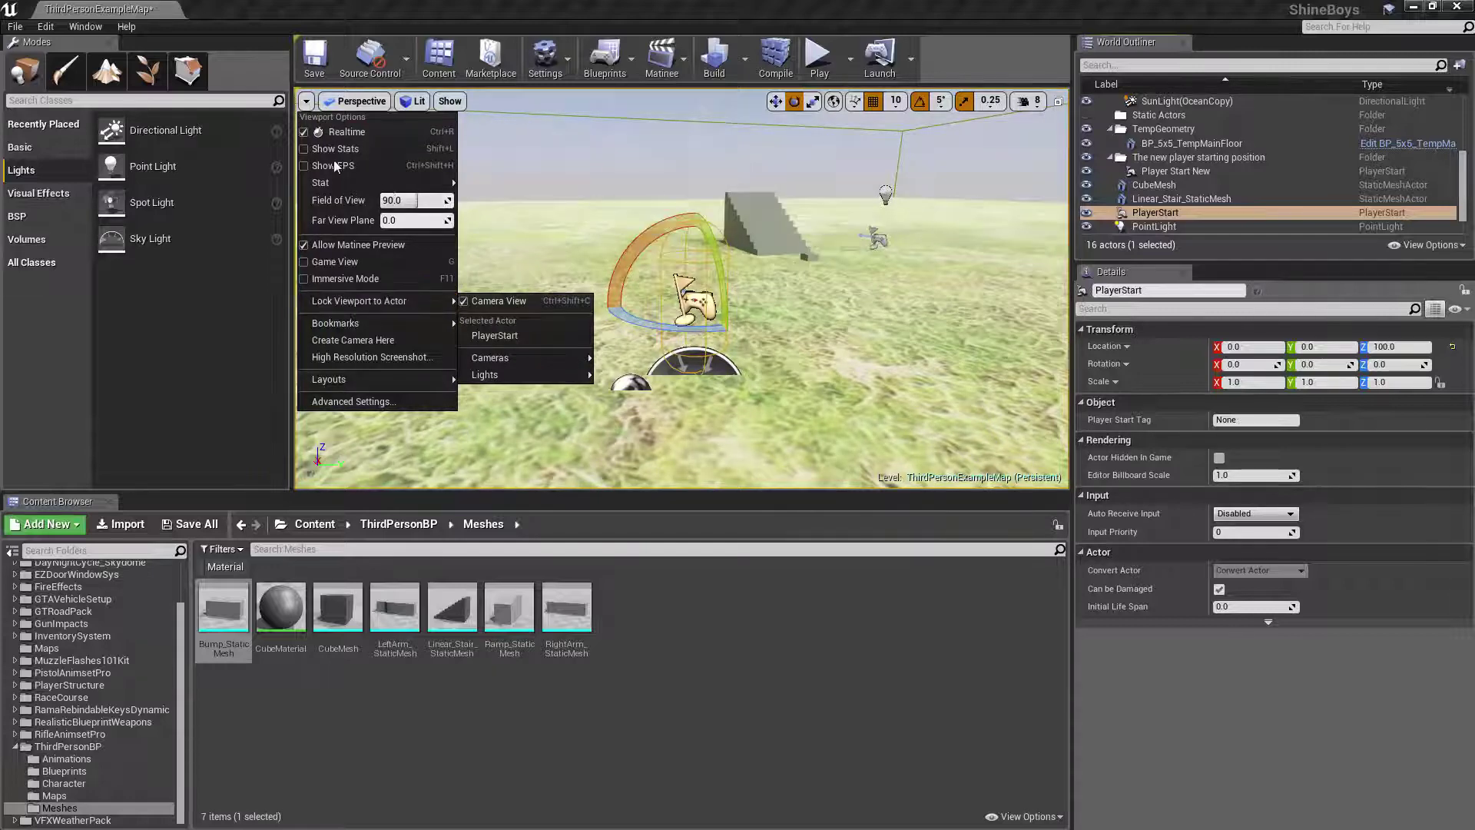
# Enable Show Stats and Show FPS in the viewport, then select Player Start New.
pyautogui.click(305, 151)
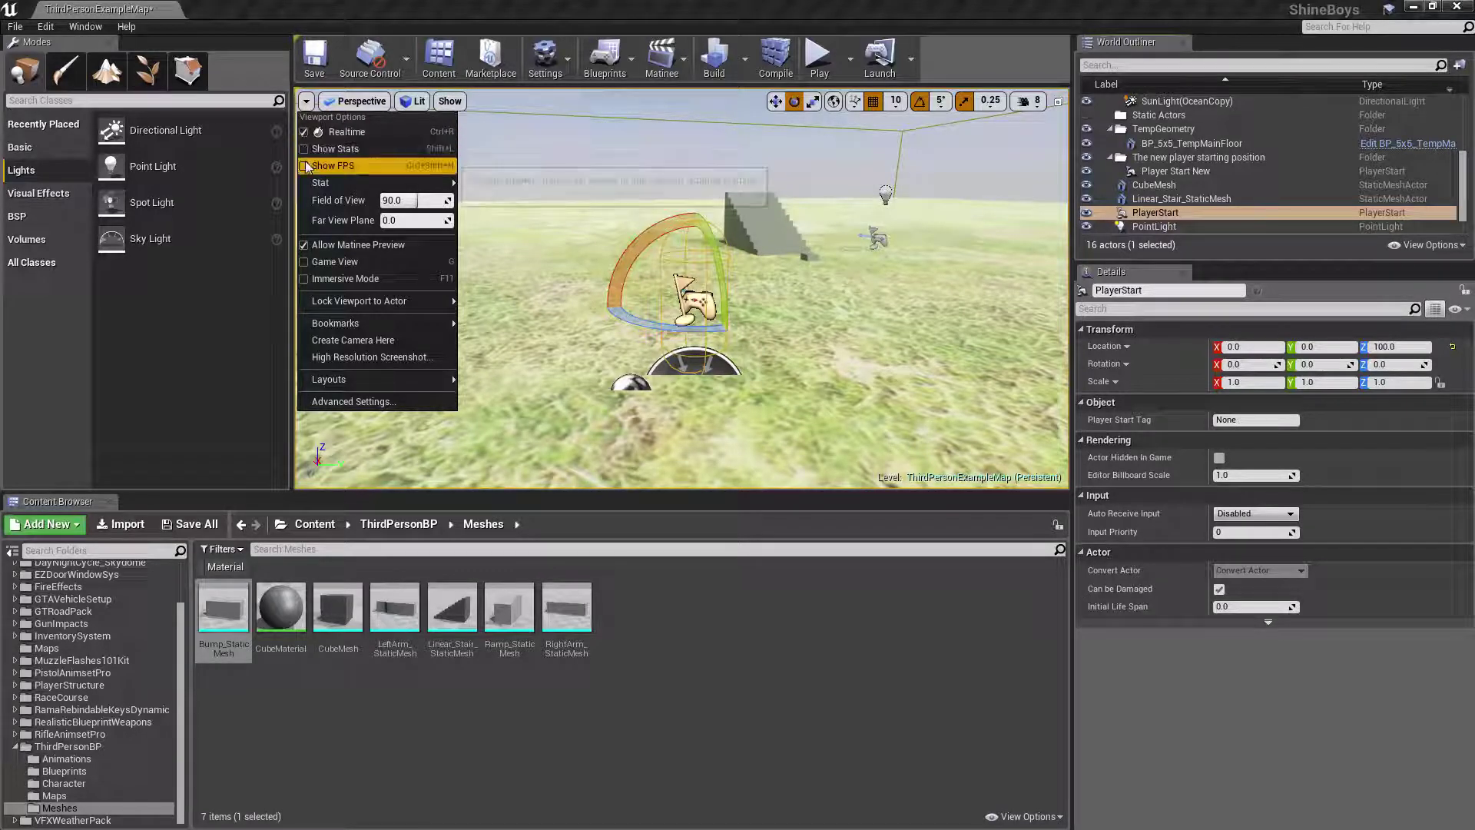
pyautogui.click(317, 166)
pyautogui.click(878, 237)
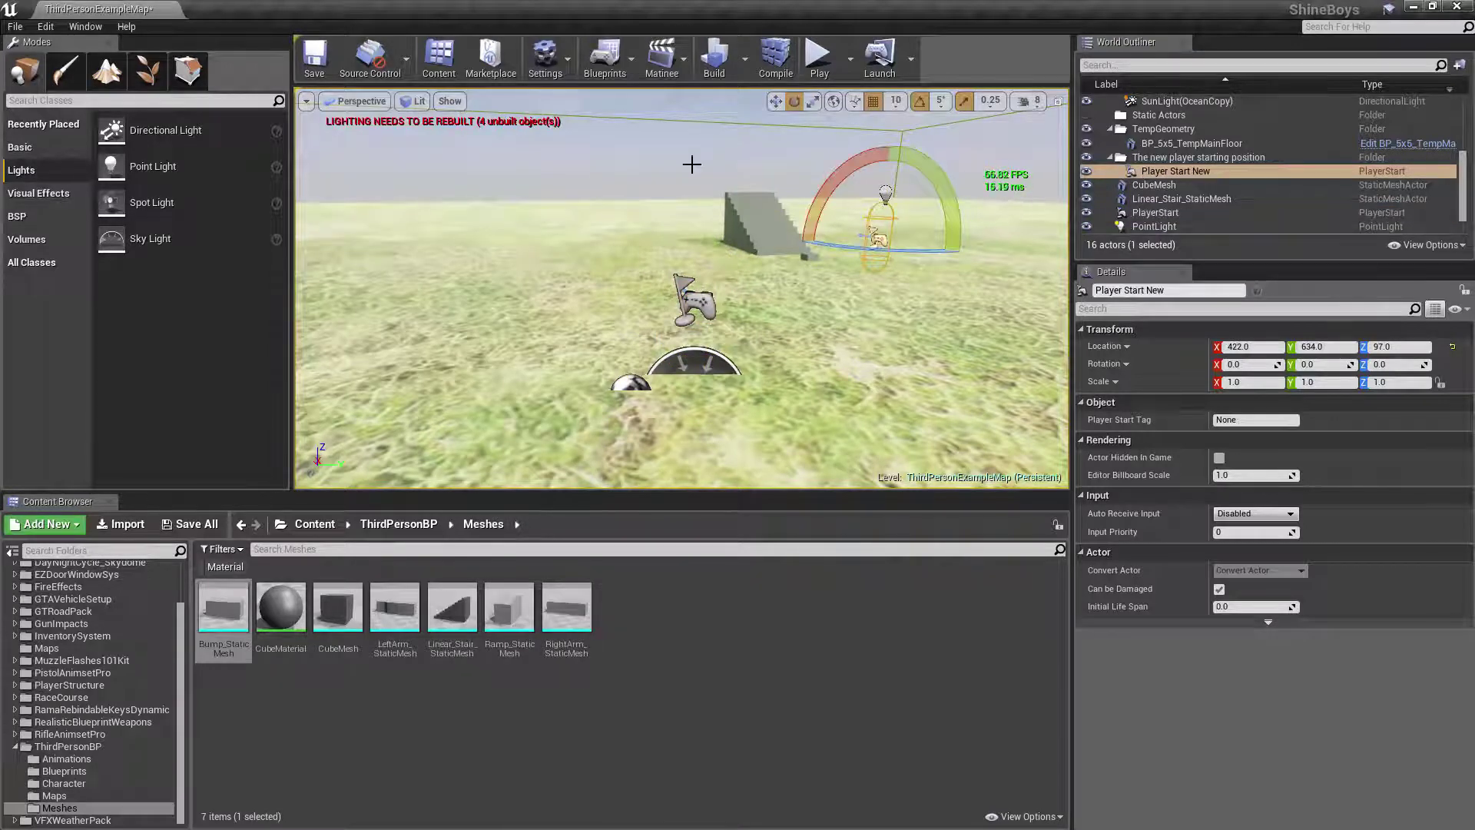
# Keep the field of view at 90 and set the far view plane to 0.
pyautogui.click(307, 102)
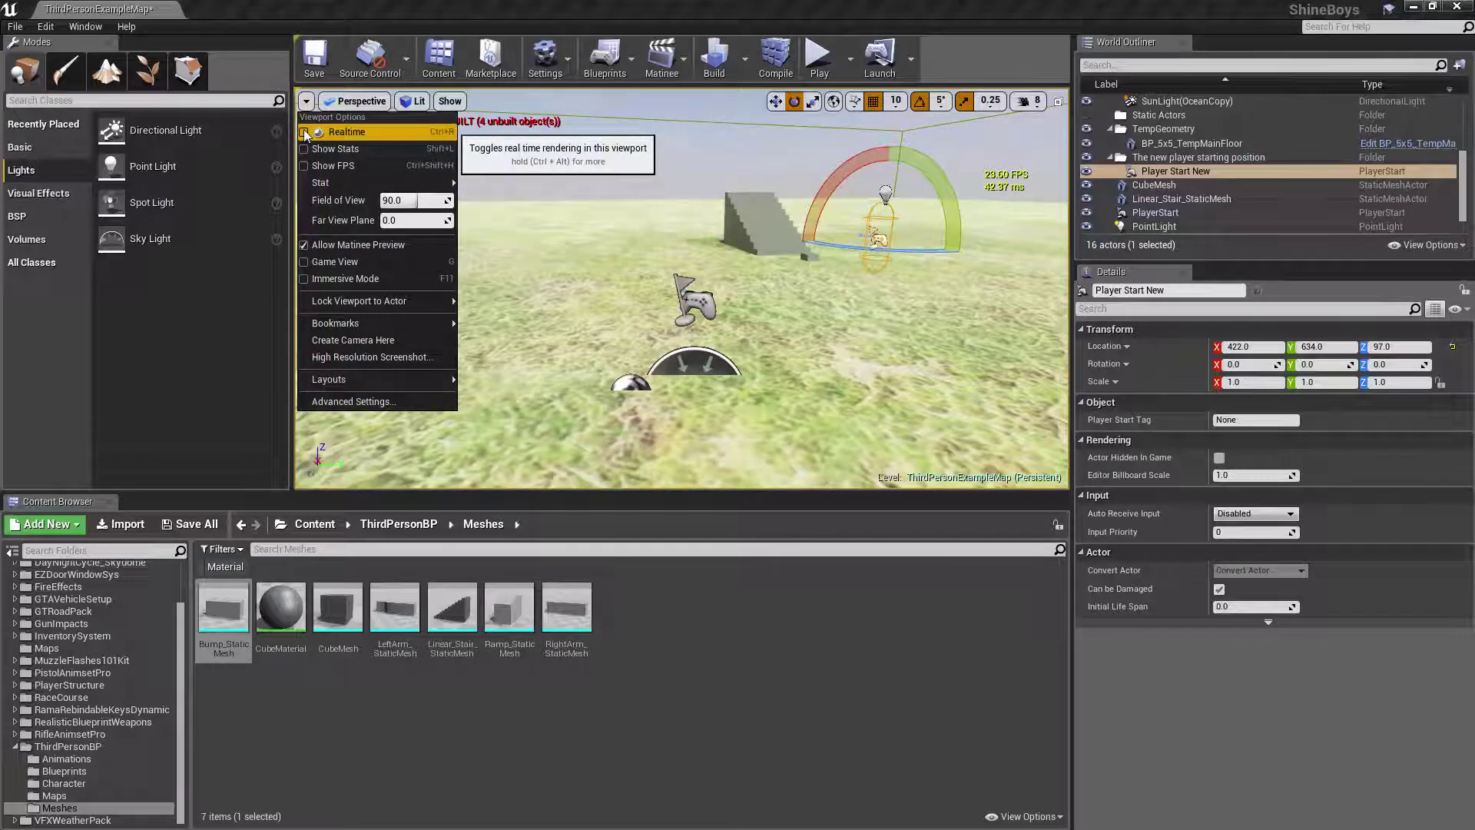
pyautogui.moveTo(321, 183)
pyautogui.moveTo(410, 202); pyautogui.dragTo(401, 201)
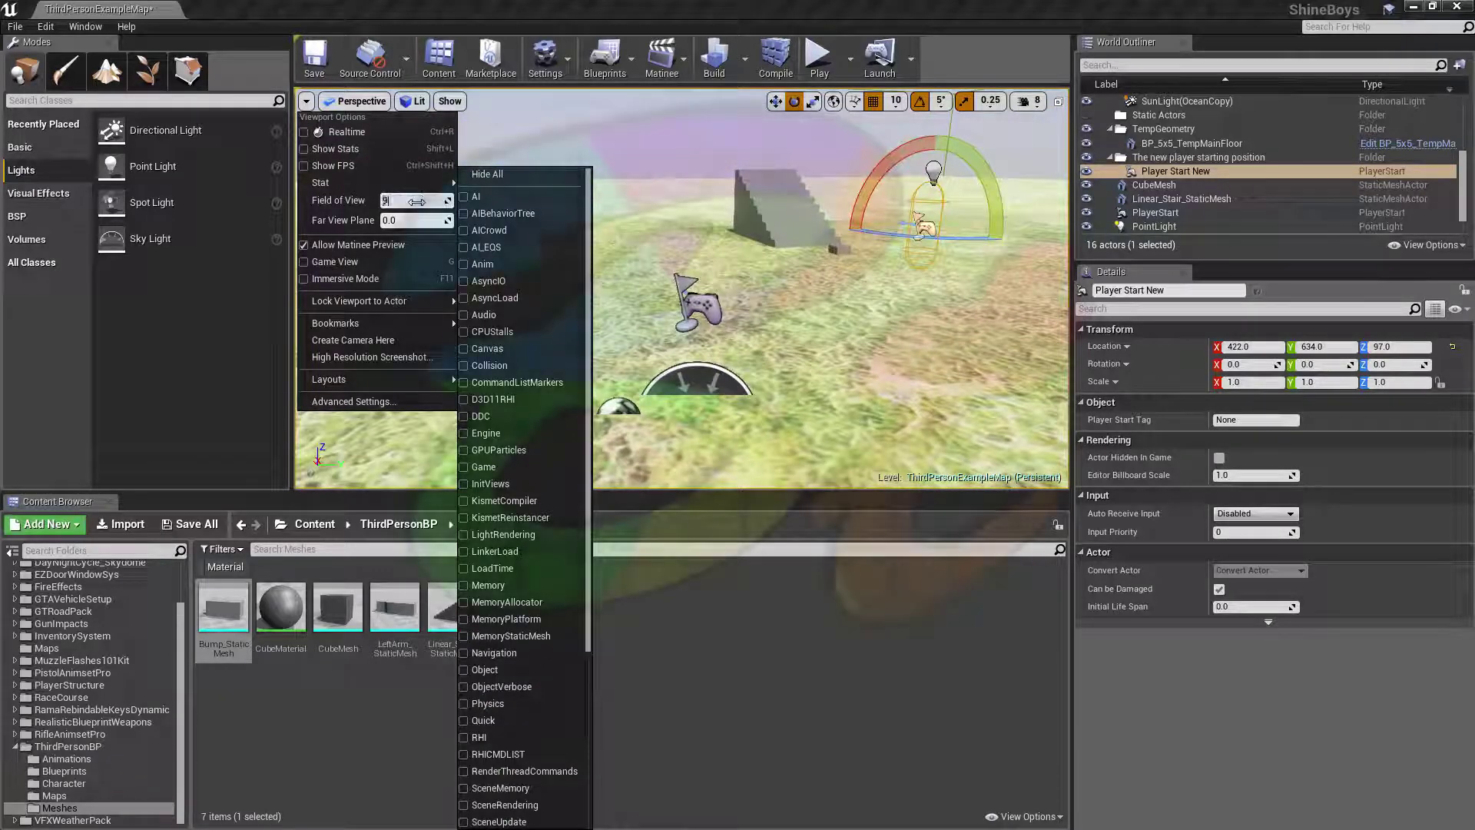
pyautogui.write('0')
pyautogui.press('Return')
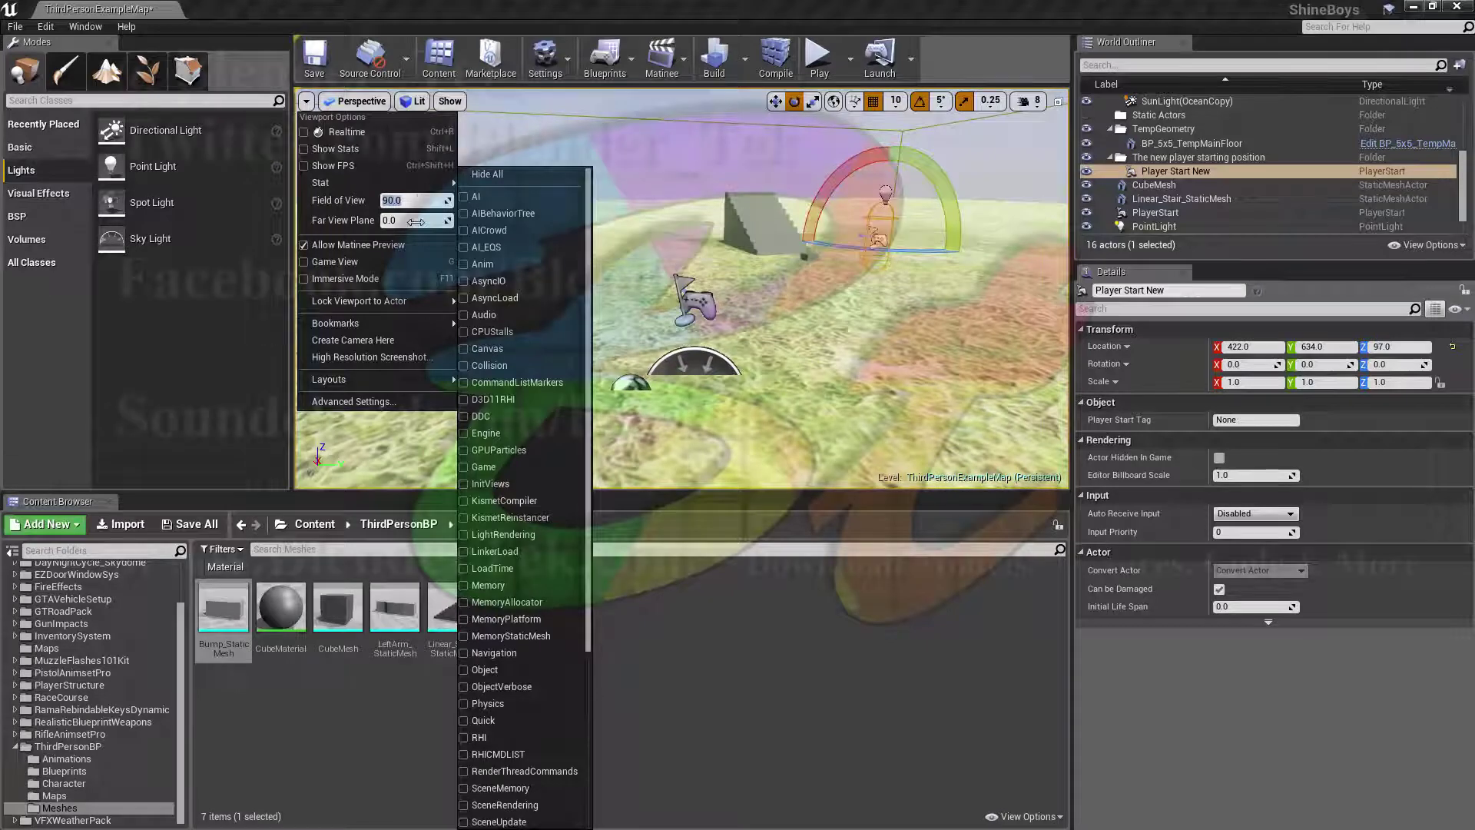
pyautogui.write('100000')
pyautogui.press('Return')
pyautogui.moveTo(415, 219); pyautogui.dragTo(346, 219)
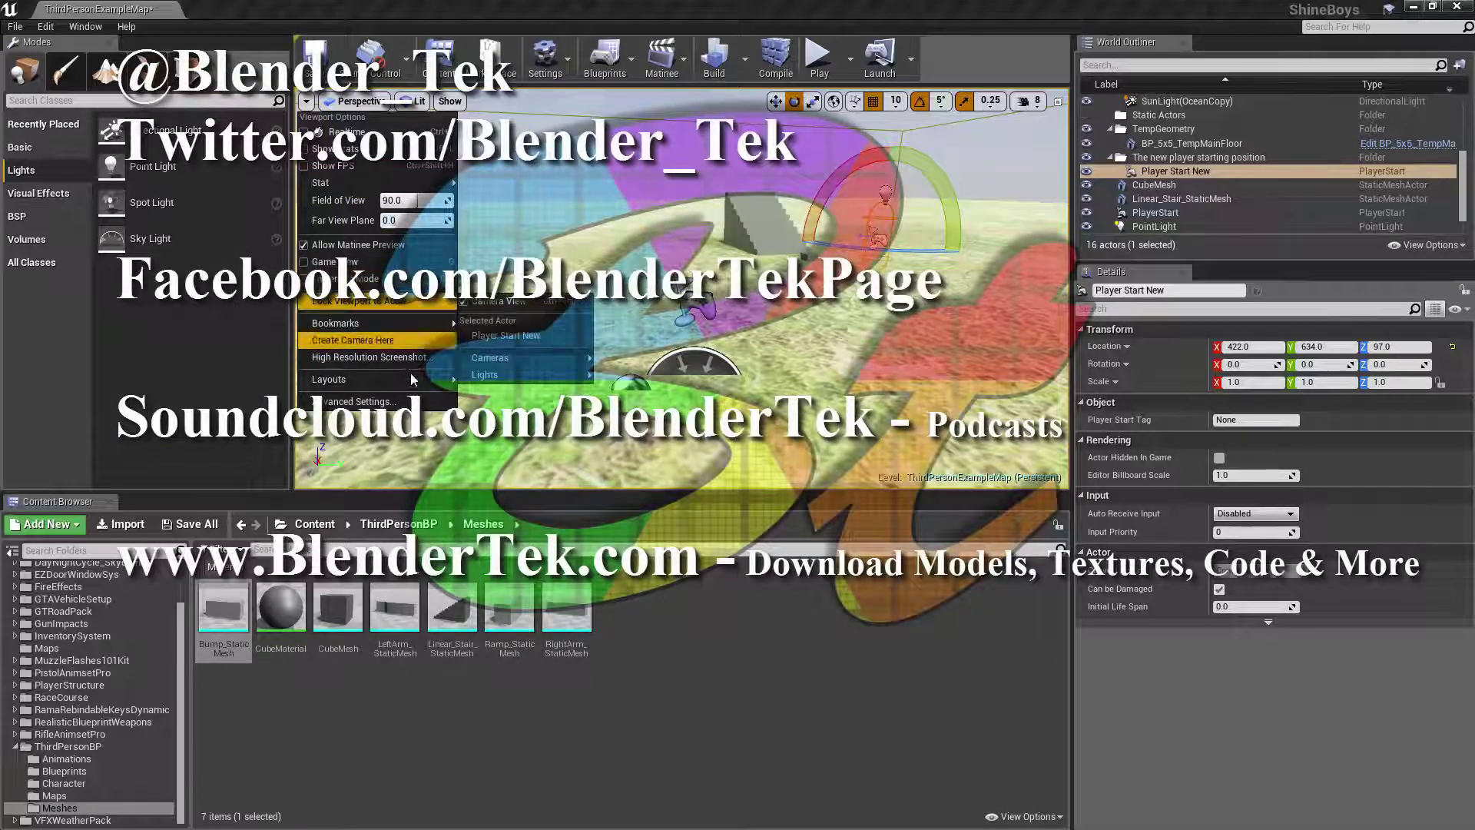
pyautogui.moveTo(329, 379)
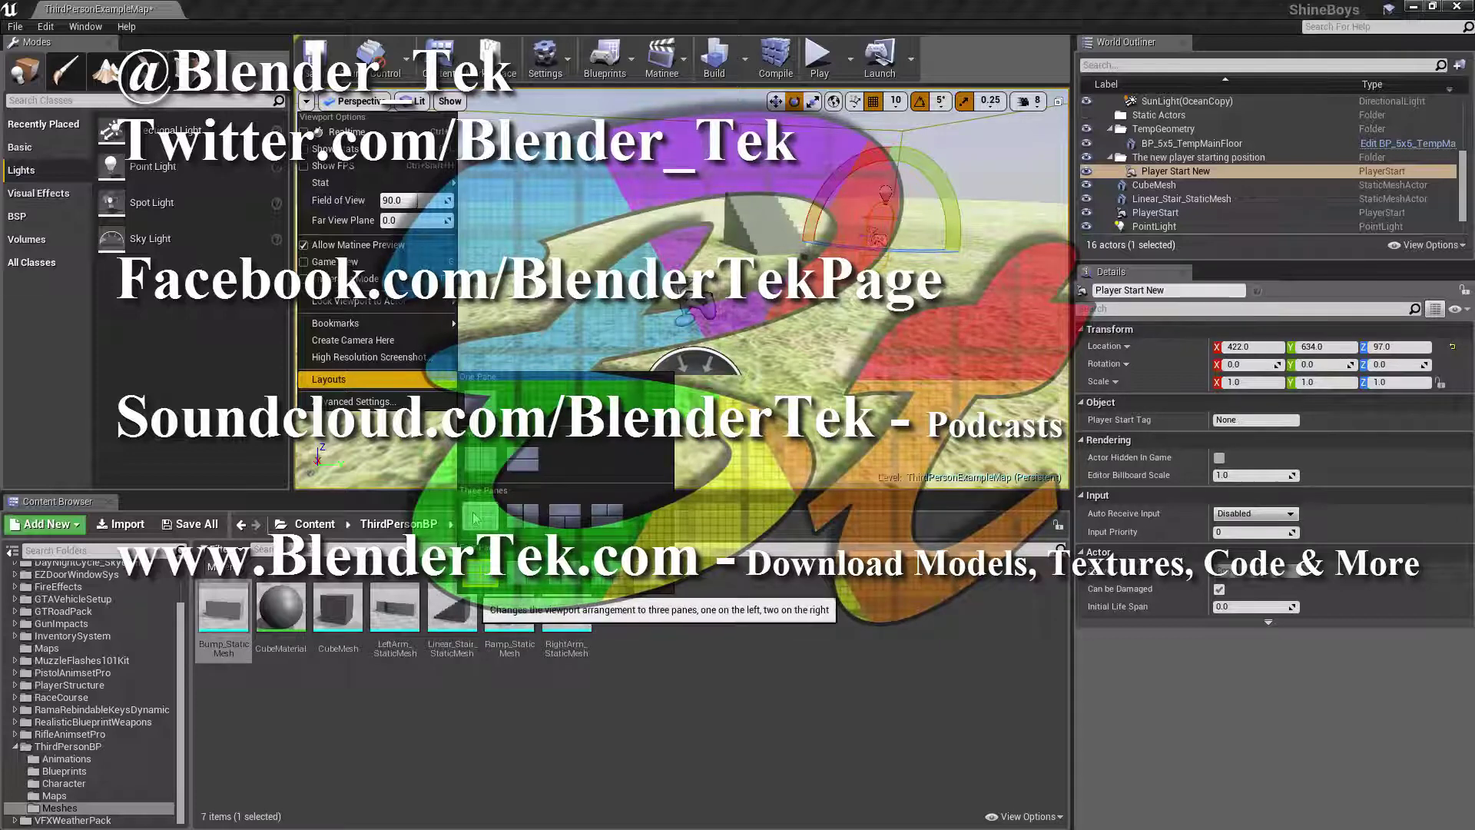
# Try the Three Panes layout, then maximize the perspective pane to full size.
pyautogui.click(482, 515)
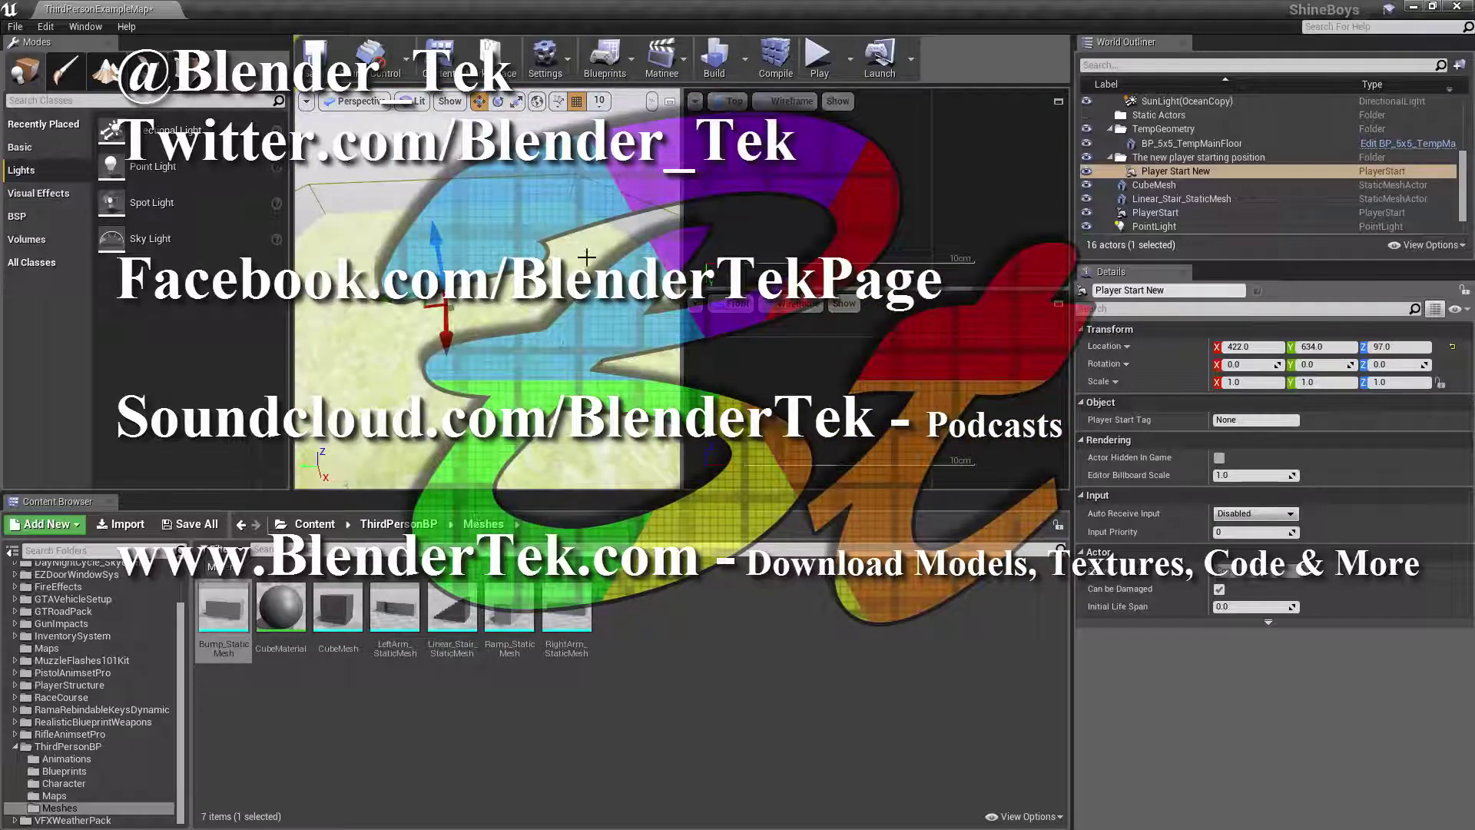
pyautogui.click(669, 102)
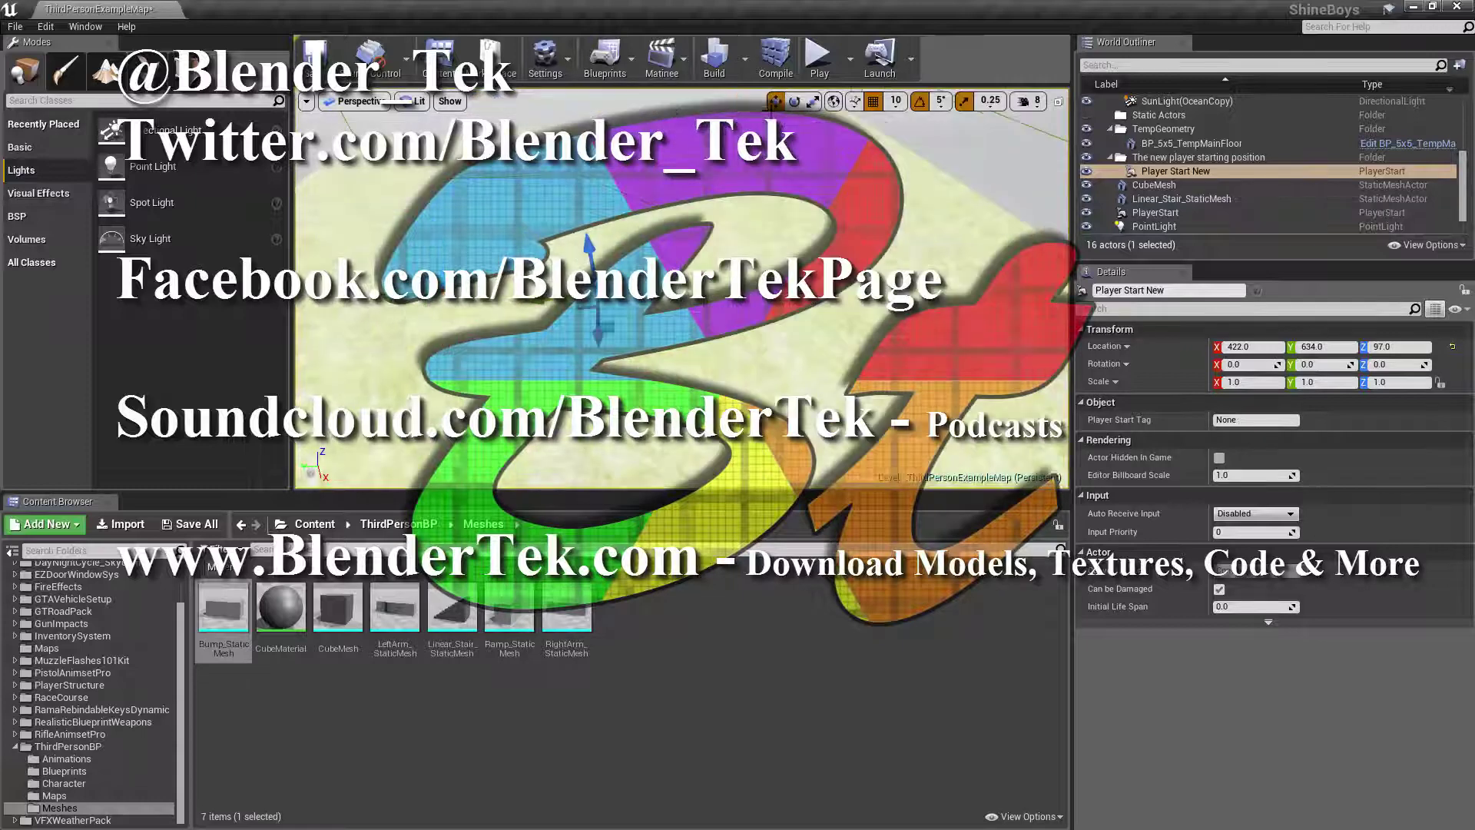
pyautogui.click(1058, 101)
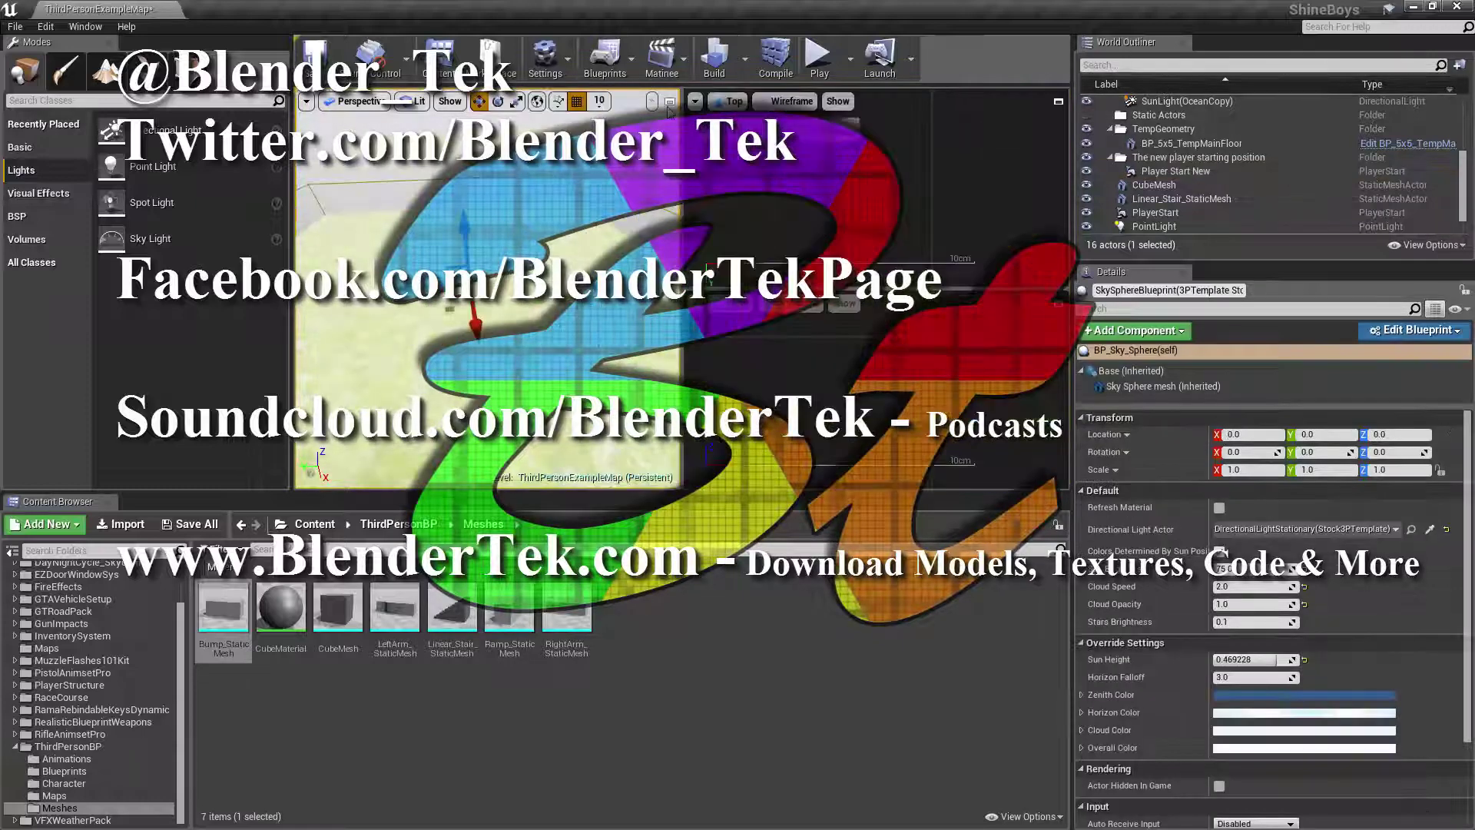
pyautogui.click(669, 103)
# Bring up Advanced Settings from viewport options, then close Editor Preferences.
pyautogui.click(310, 102)
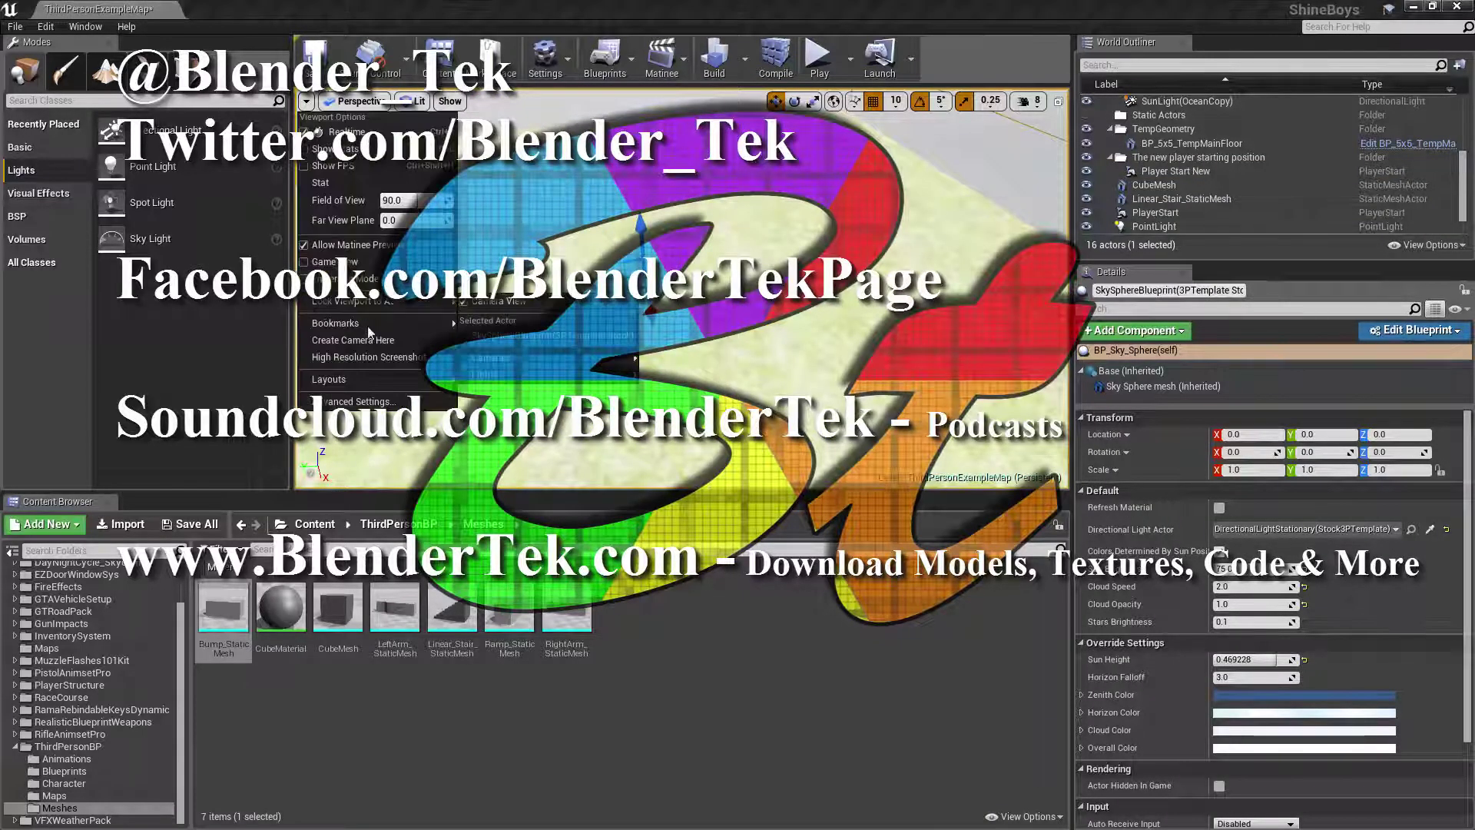
pyautogui.click(389, 406)
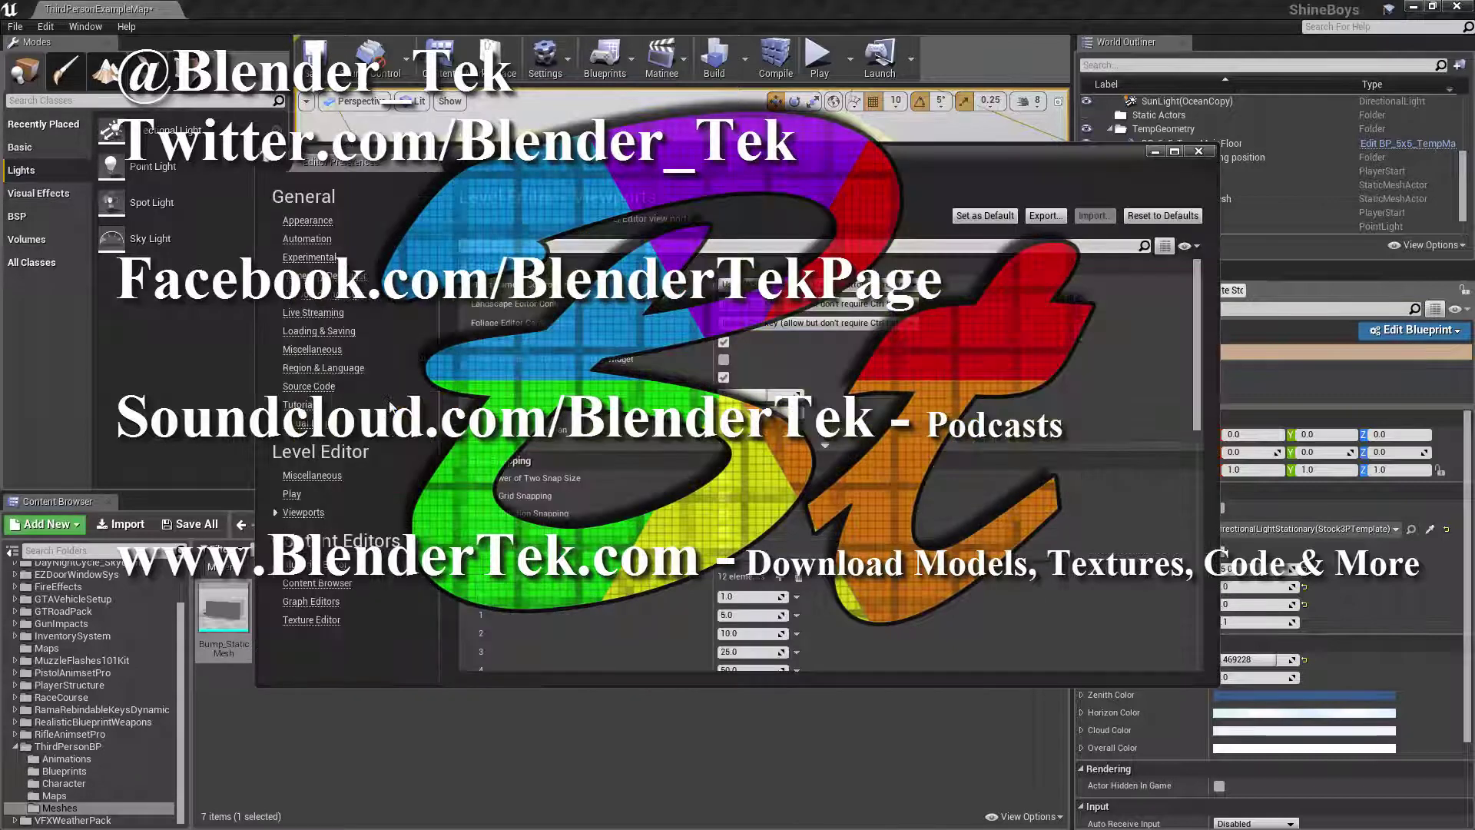
pyautogui.click(1199, 152)
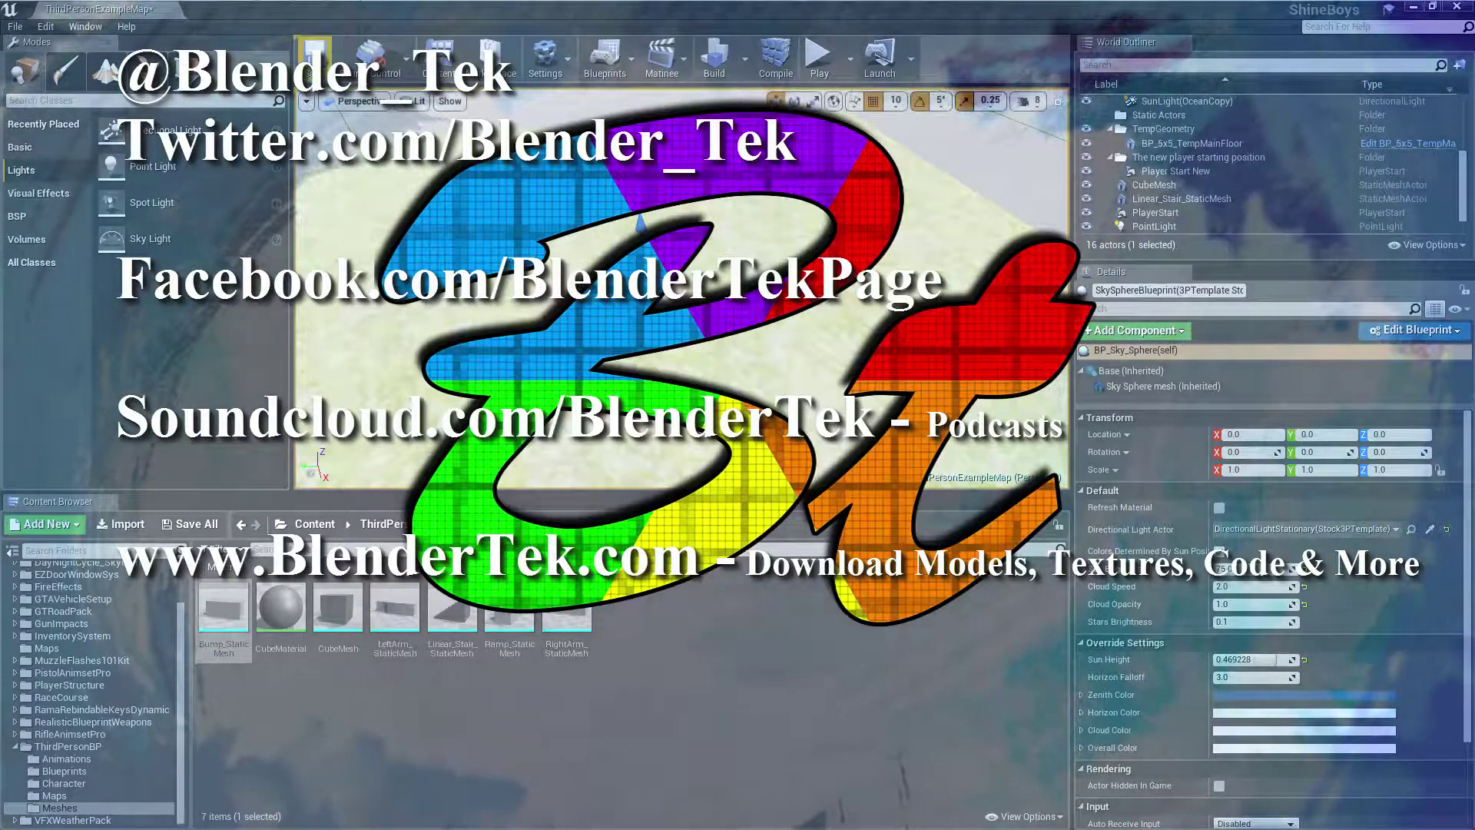
# Display the File menu's level-saving commands, including Save As.
pyautogui.click(27, 35)
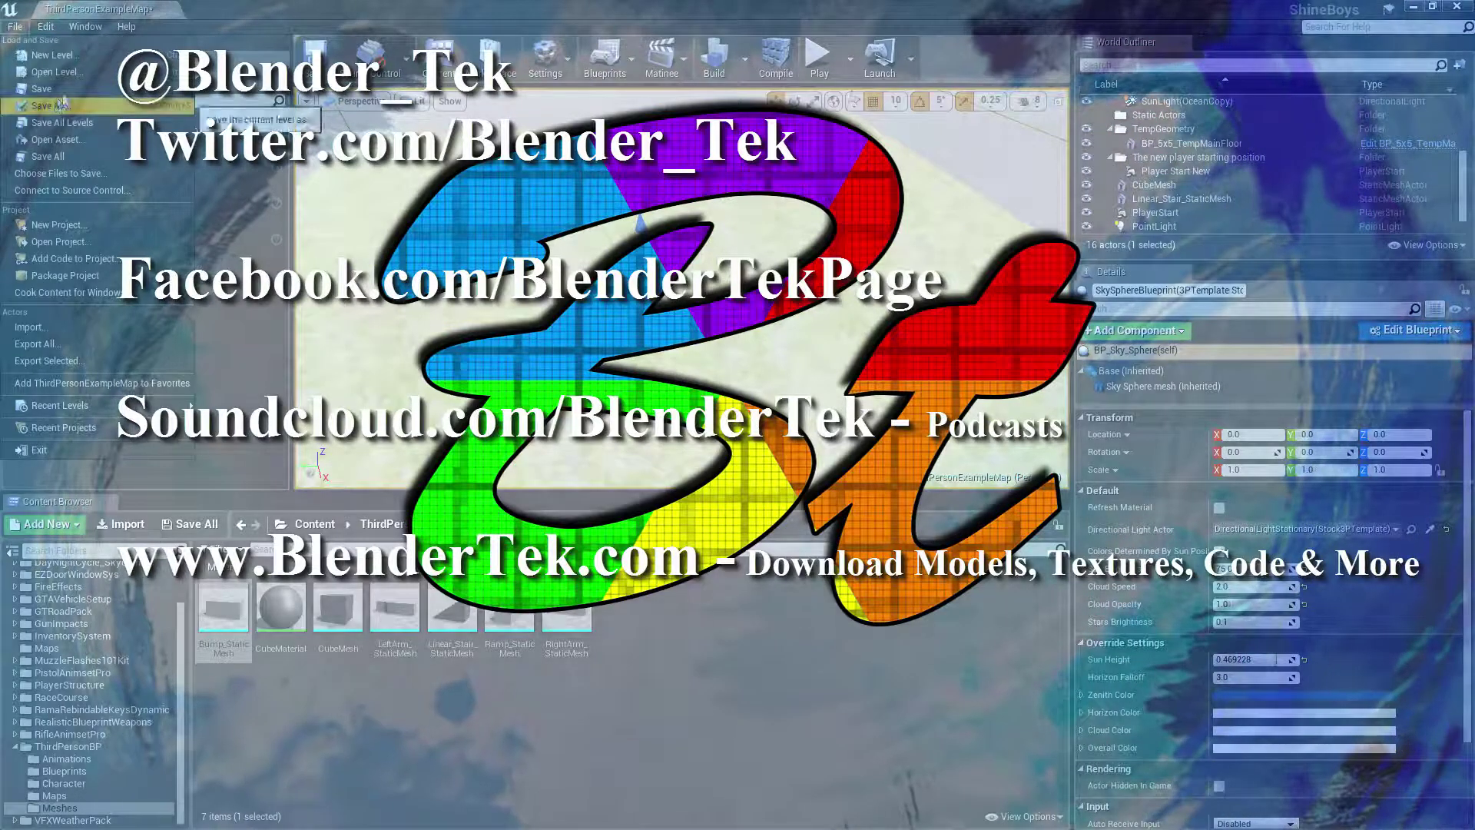